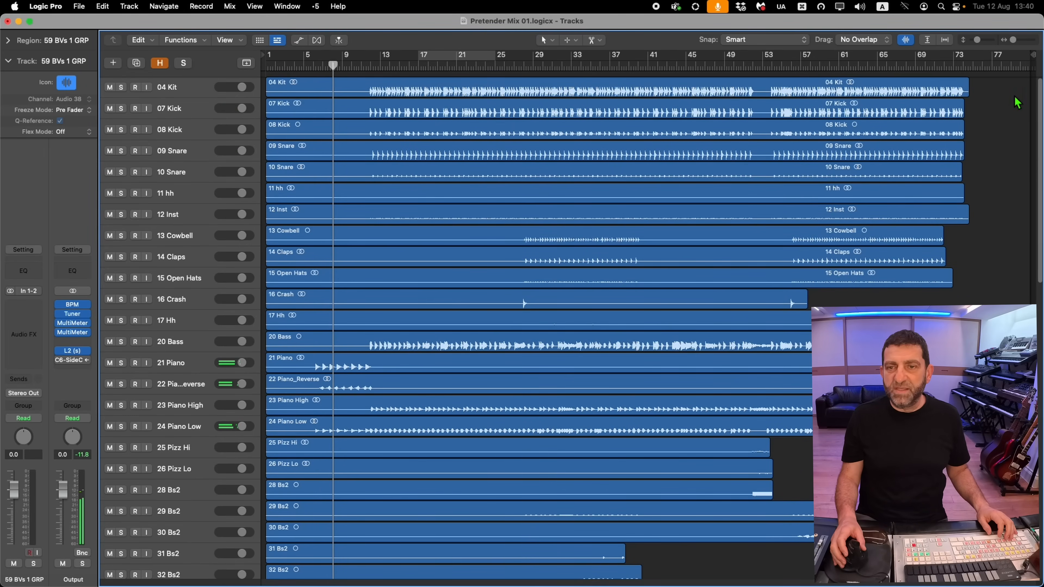
- Color the drum and percussion regions from 04 Kit to 17 Hh dark purple and the 20 Bass region dark red-brown
{"action": "left_click_drag", "start_coordinate": [1000, 91], "coordinate": [334, 325]}
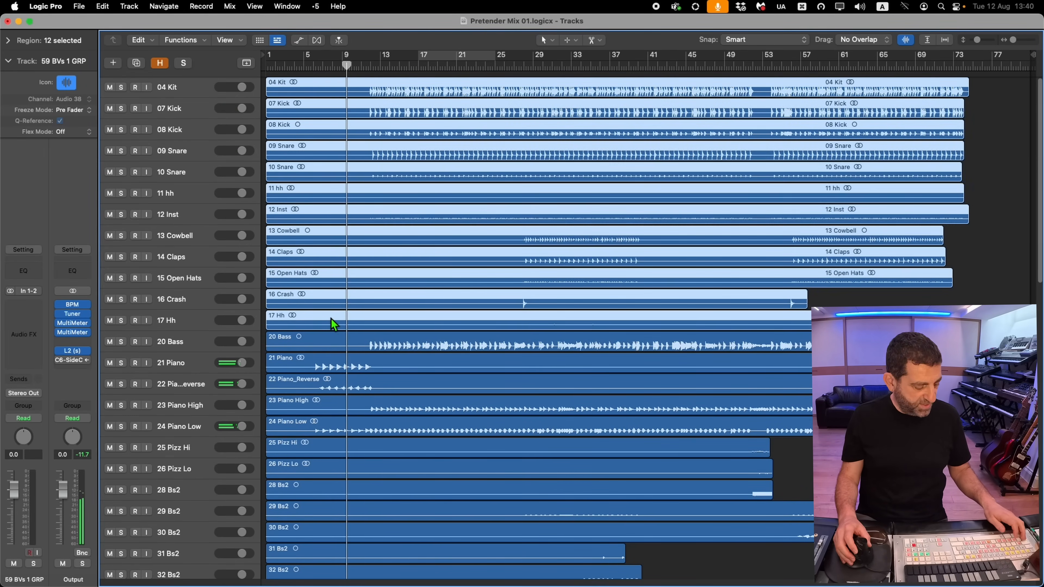
{"action": "key", "text": "alt+c"}
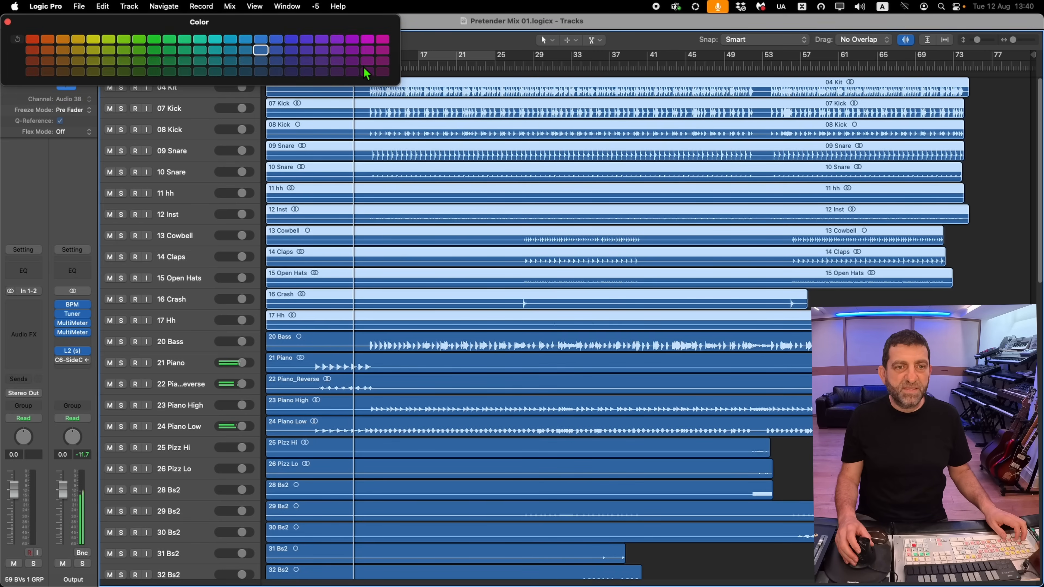
{"action": "left_click", "coordinate": [323, 73]}
{"action": "left_click", "coordinate": [342, 342]}
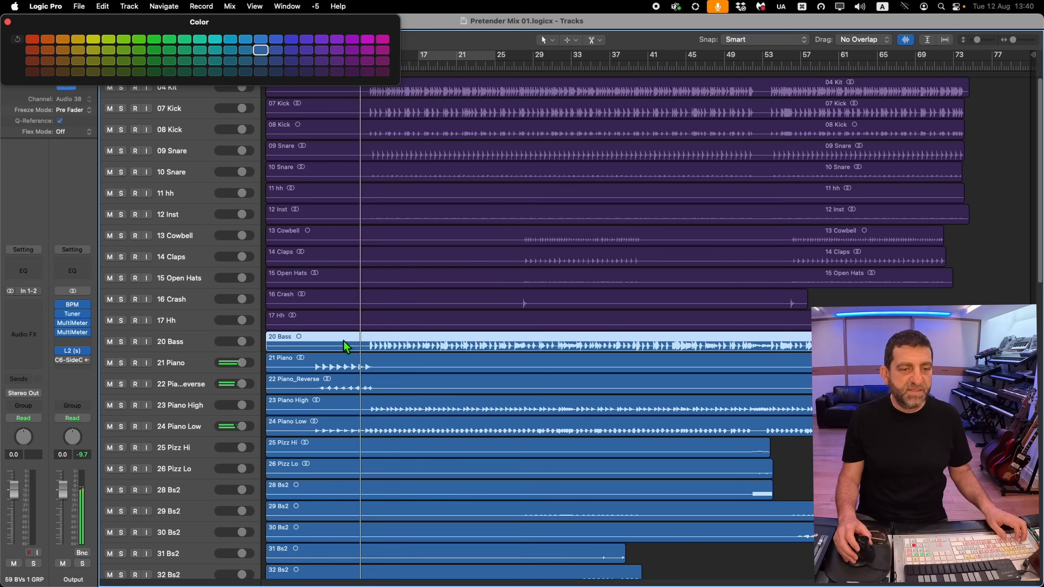
{"action": "left_click", "coordinate": [47, 62]}
- Color the piano regions from 21 Piano to 24 Piano Low dark blue
{"action": "left_click", "coordinate": [188, 362]}
{"action": "left_click", "coordinate": [189, 427], "text": "shift"}
{"action": "left_click", "coordinate": [277, 72]}
- Color the regions from 25 Pizz Hi through 35 Bs2 dark teal
{"action": "left_click", "coordinate": [195, 449]}
{"action": "scroll", "coordinate": [196, 457], "scroll_direction": "down", "scroll_amount": 5}
{"action": "left_click", "coordinate": [196, 534], "text": "shift"}
{"action": "left_click", "coordinate": [231, 72]}
- Color the four guitar regions from 39 Gtr to 42 Gtr dark magenta-purple
{"action": "scroll", "coordinate": [350, 375], "scroll_direction": "down", "scroll_amount": 3}
{"action": "left_click", "coordinate": [193, 334]}
{"action": "left_click", "coordinate": [194, 398], "text": "shift"}
{"action": "left_click", "coordinate": [352, 72]}
- Color the 46 Breaths Part and 48 Beatbox regions bright turquoise
{"action": "scroll", "coordinate": [206, 267], "scroll_direction": "down", "scroll_amount": 6}
{"action": "left_click", "coordinate": [197, 291]}
{"action": "left_click_drag", "start_coordinate": [193, 355], "coordinate": [193, 330]}
{"action": "left_click", "coordinate": [193, 291]}
{"action": "left_click", "coordinate": [193, 313], "text": "shift"}
{"action": "left_click", "coordinate": [214, 39]}
- Color the 55 LVox 07 region red and the vocal regions from 49 Intro Voc through 65 Audio 40 dark orange
{"action": "left_click", "coordinate": [193, 333]}
{"action": "left_click", "coordinate": [32, 39]}
{"action": "left_click", "coordinate": [194, 355]}
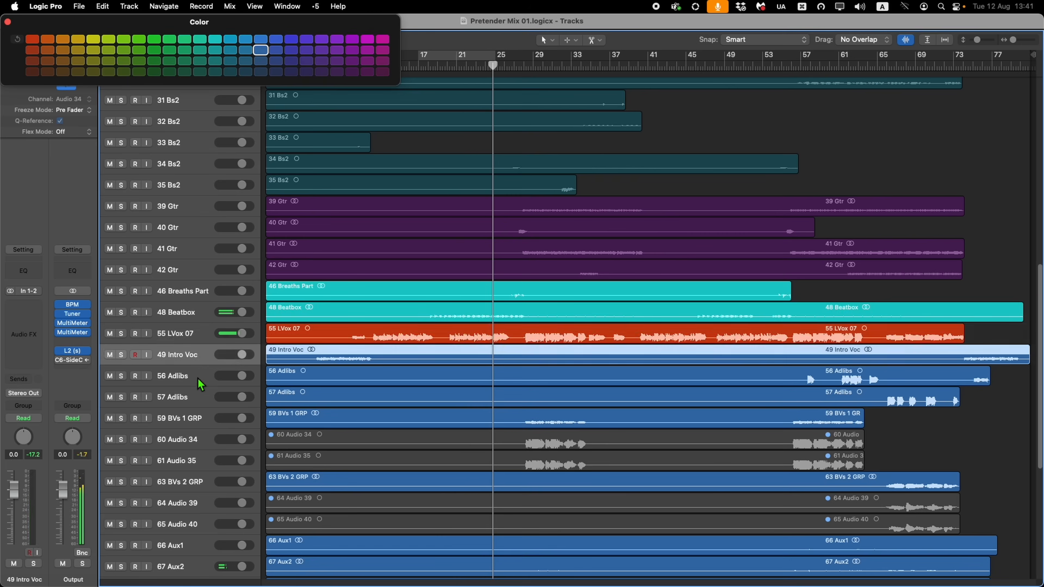
{"action": "scroll", "coordinate": [193, 355], "scroll_direction": "down", "scroll_amount": 6}
{"action": "left_click", "coordinate": [194, 394], "text": "shift"}
{"action": "left_click", "coordinate": [55, 60]}
{"action": "key", "text": "alt+c"}
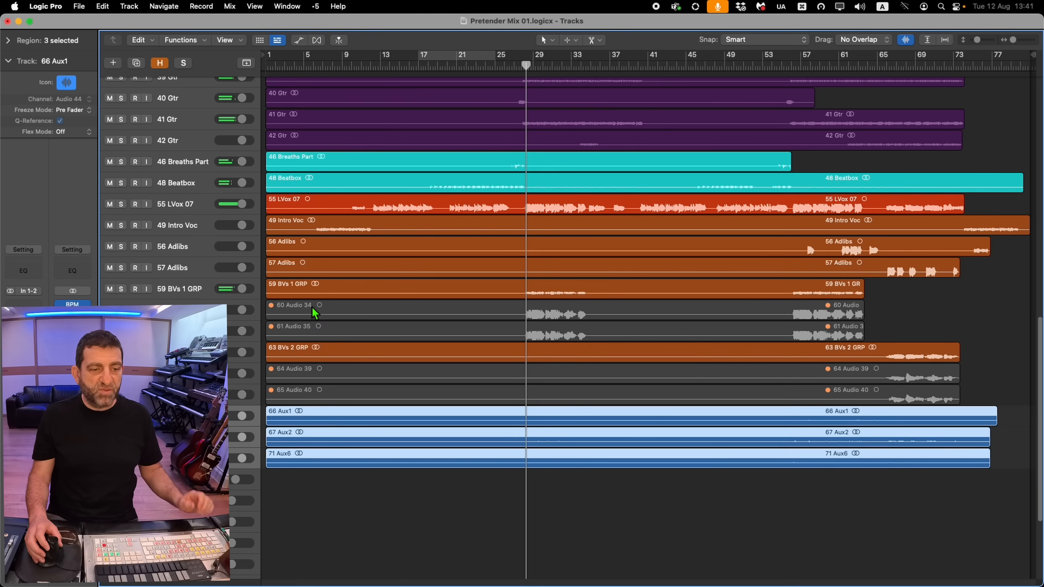
- Solo all regions from 28 Bs2 to 35 Bs2 with their tracks enlarged
{"action": "scroll", "coordinate": [268, 279], "scroll_direction": "up", "scroll_amount": 5}
{"action": "scroll", "coordinate": [262, 236], "scroll_direction": "up", "scroll_amount": 3}
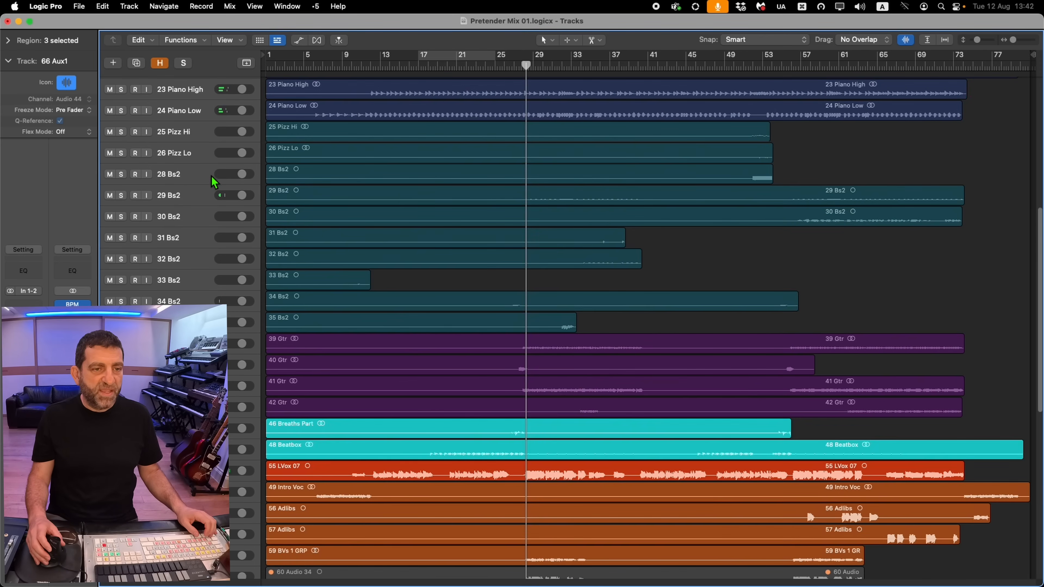
{"action": "left_click", "coordinate": [193, 134]}
{"action": "left_click", "coordinate": [194, 175]}
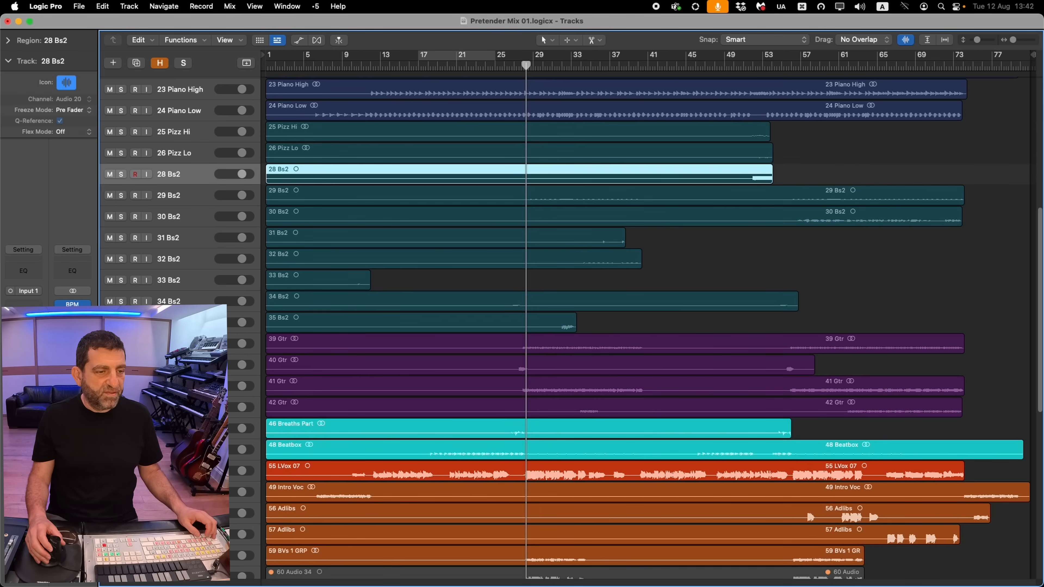
{"action": "left_click", "coordinate": [195, 323], "text": "shift"}
{"action": "key", "text": "super+Down"}
{"action": "key", "text": "super+Down"}
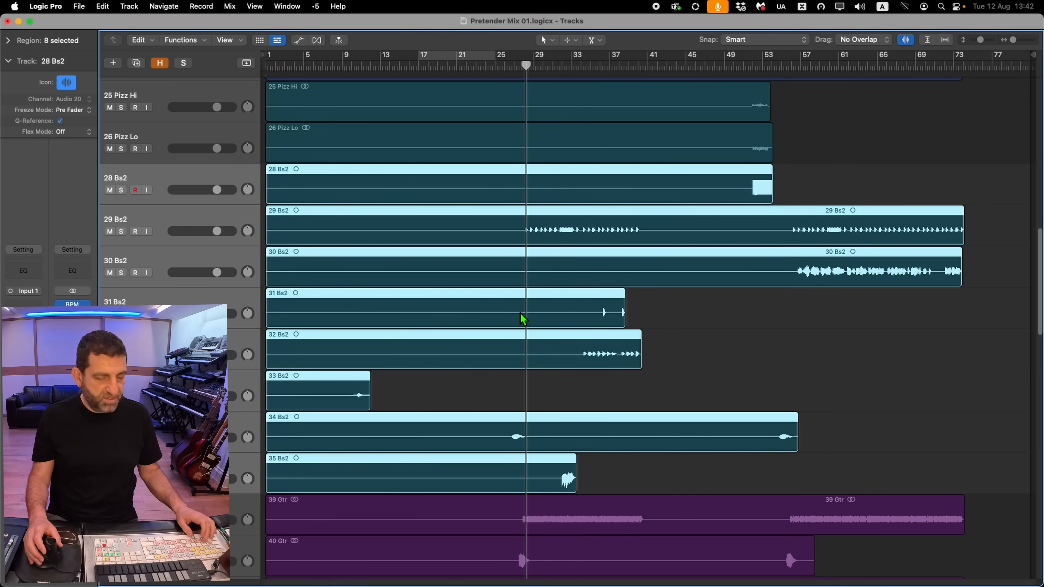
{"action": "key", "text": "ctrl+s"}
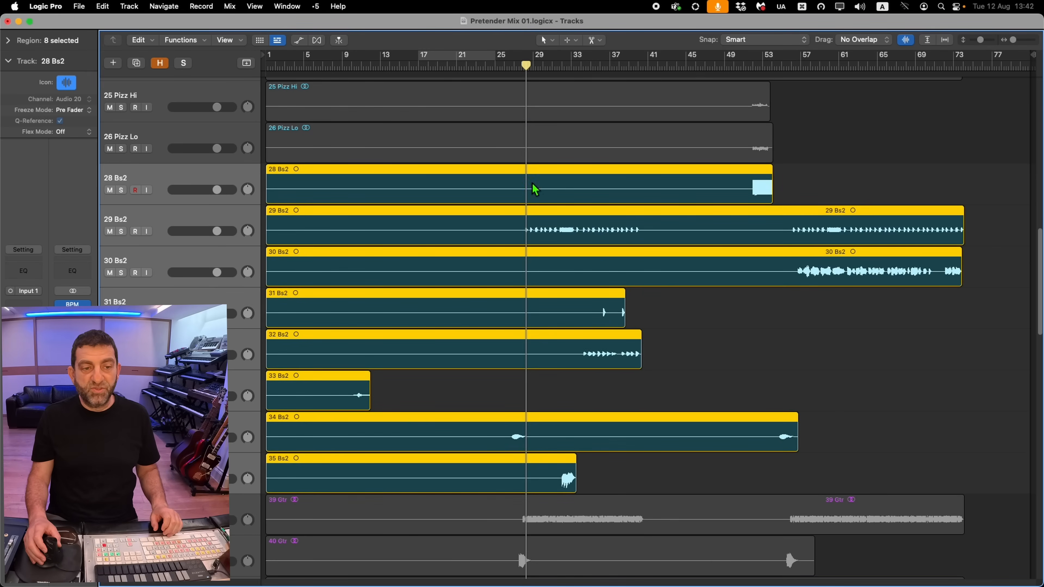
- Select the 29 Bs2 track and open the contents of Pretender 01 temp.logicx from the project folder in the file browser
{"action": "left_click", "coordinate": [134, 220]}
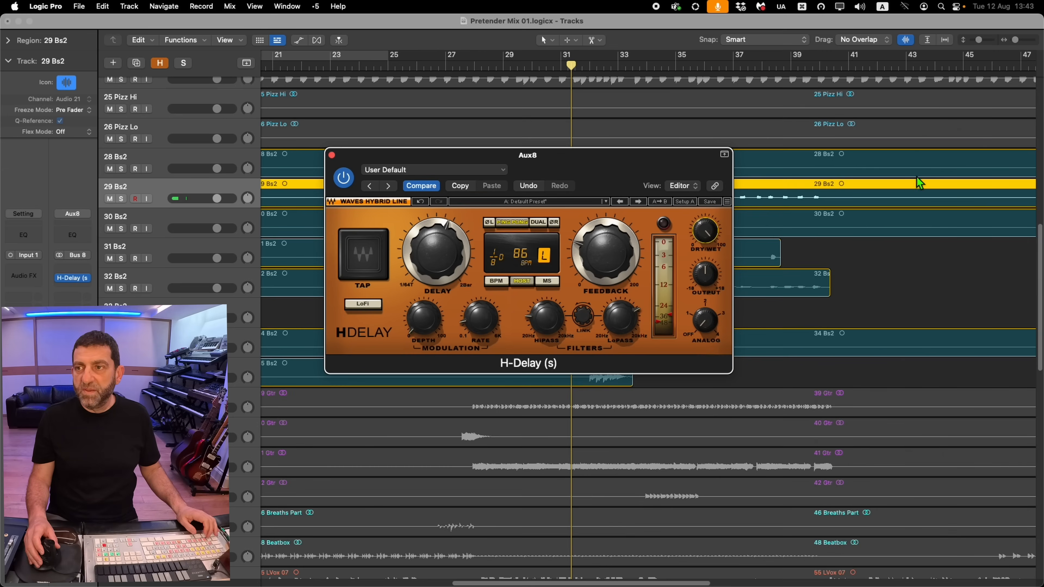
{"action": "key", "text": "f"}
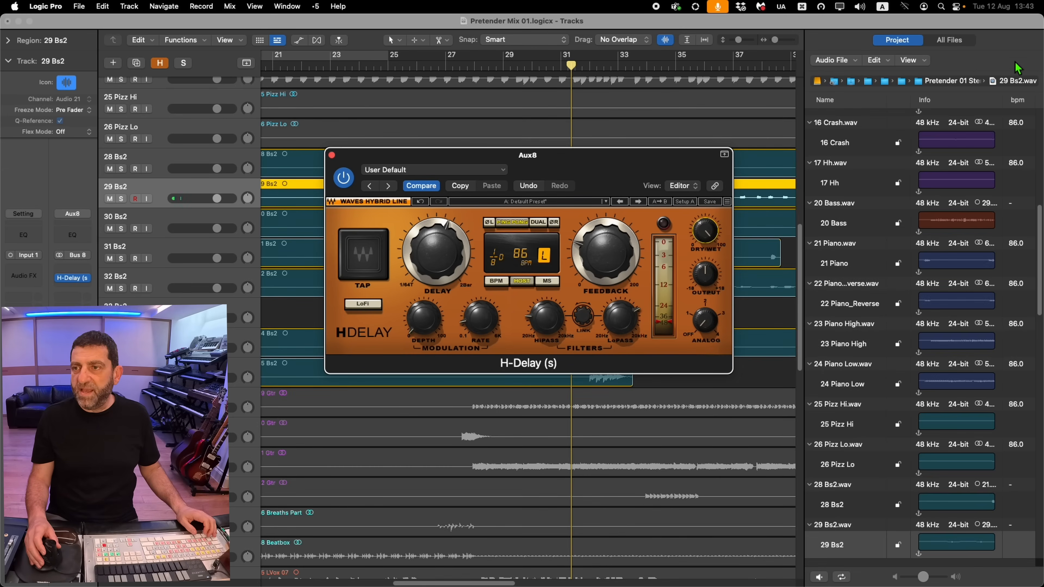
{"action": "left_click", "coordinate": [949, 40]}
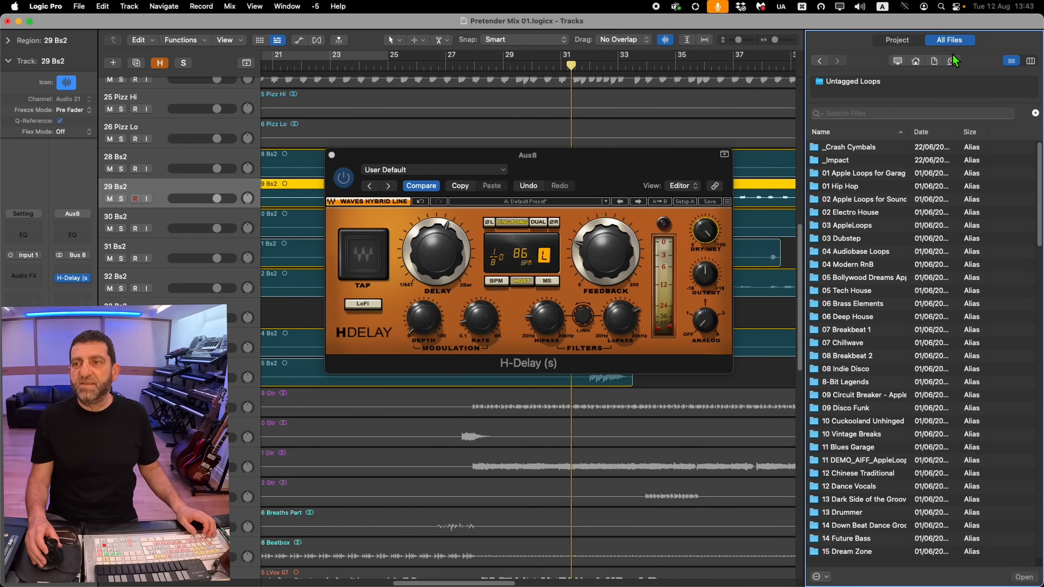
{"action": "left_click", "coordinate": [937, 61]}
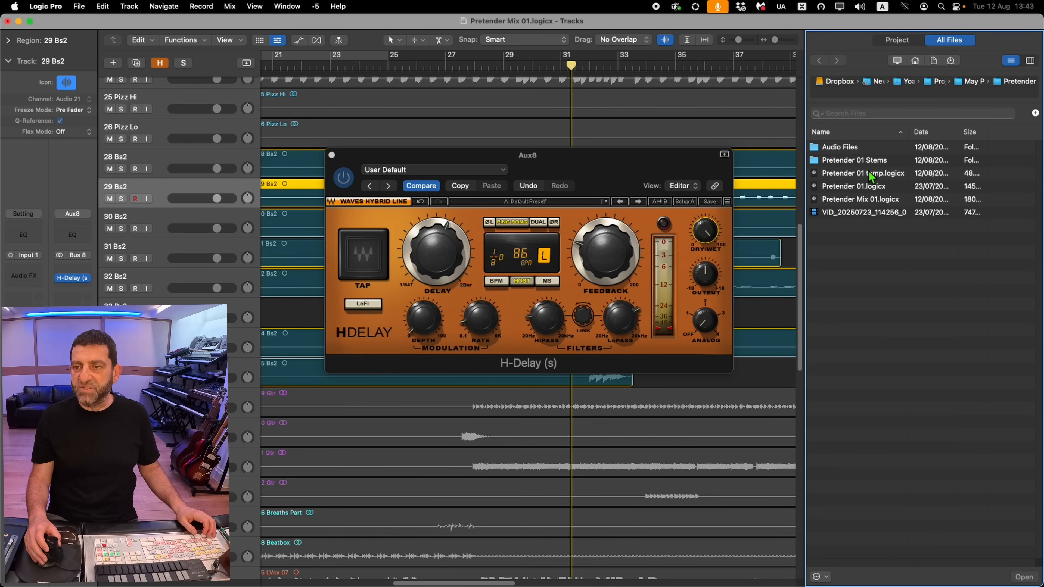
{"action": "double_click", "coordinate": [863, 176]}
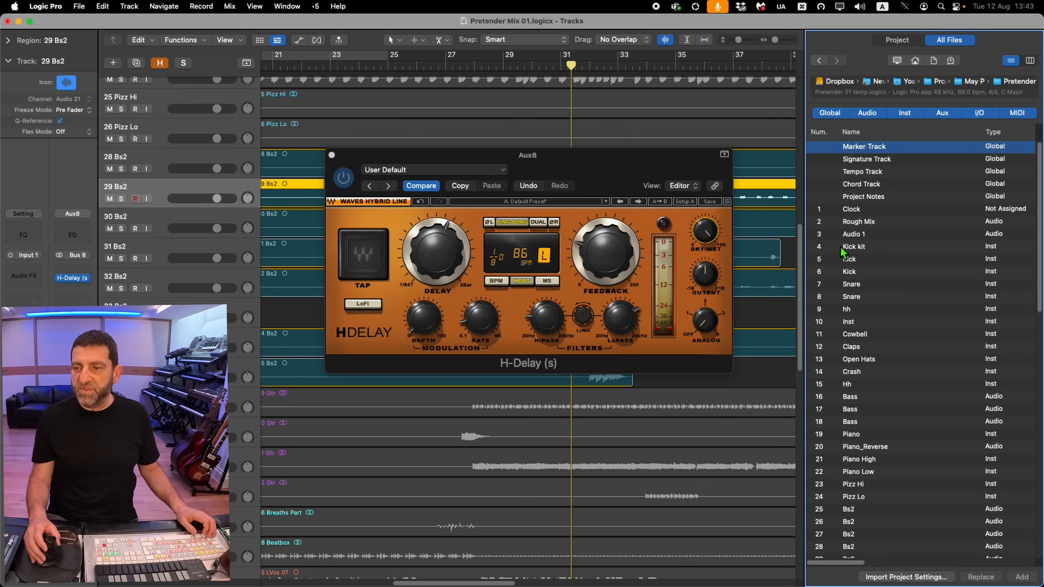
- Import only the H-Delay plug-in of Bs2 track number 28 from Pretender 01 temp.logicx
{"action": "scroll", "coordinate": [819, 461], "scroll_direction": "down", "scroll_amount": 10}
{"action": "scroll", "coordinate": [898, 282], "scroll_direction": "up", "scroll_amount": 15}
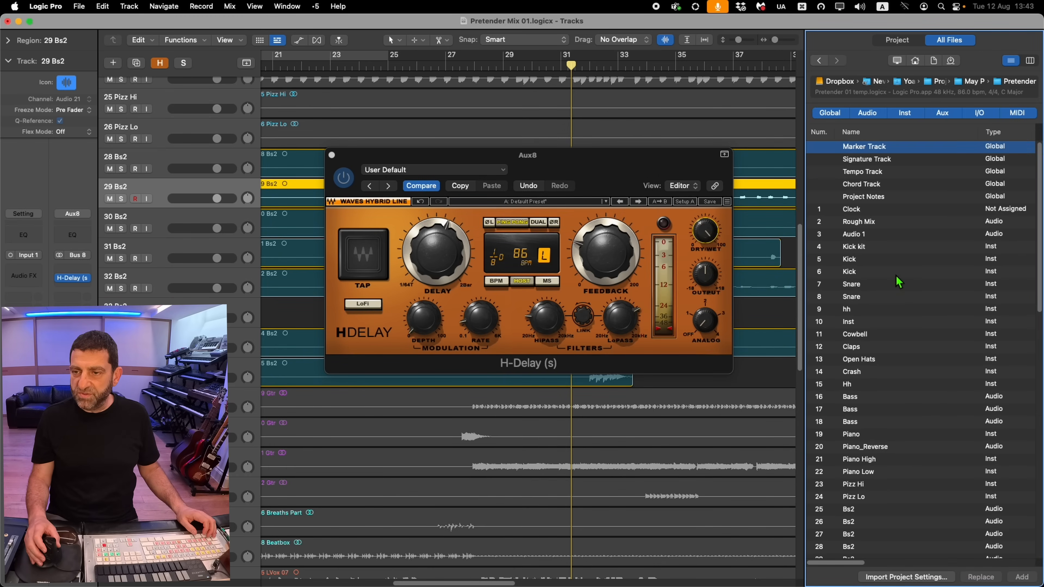
{"action": "scroll", "coordinate": [856, 431], "scroll_direction": "down", "scroll_amount": 5}
{"action": "left_click", "coordinate": [863, 423]}
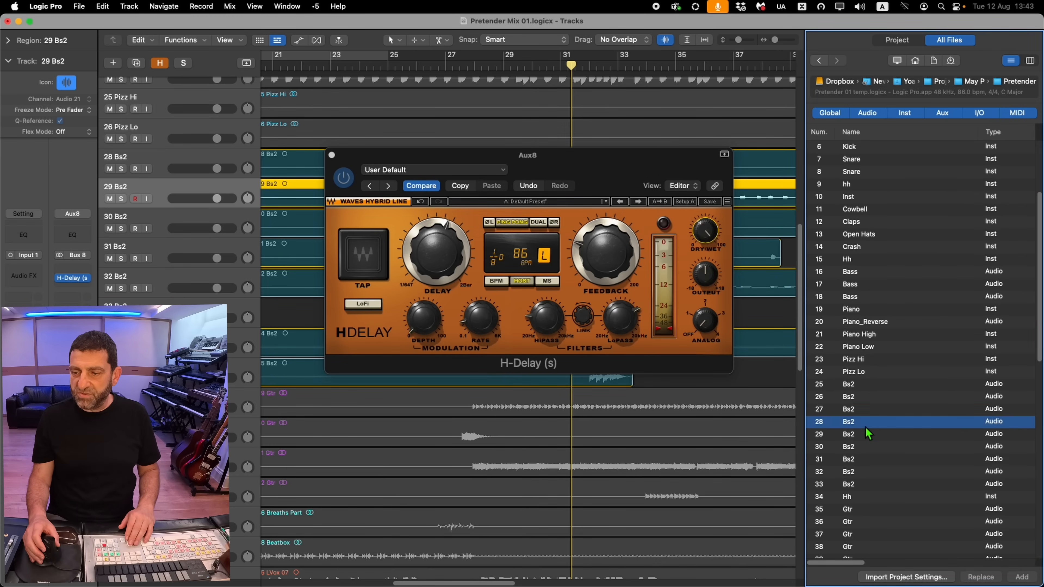
{"action": "left_click_drag", "start_coordinate": [859, 564], "coordinate": [923, 564]}
{"action": "left_click", "coordinate": [913, 422]}
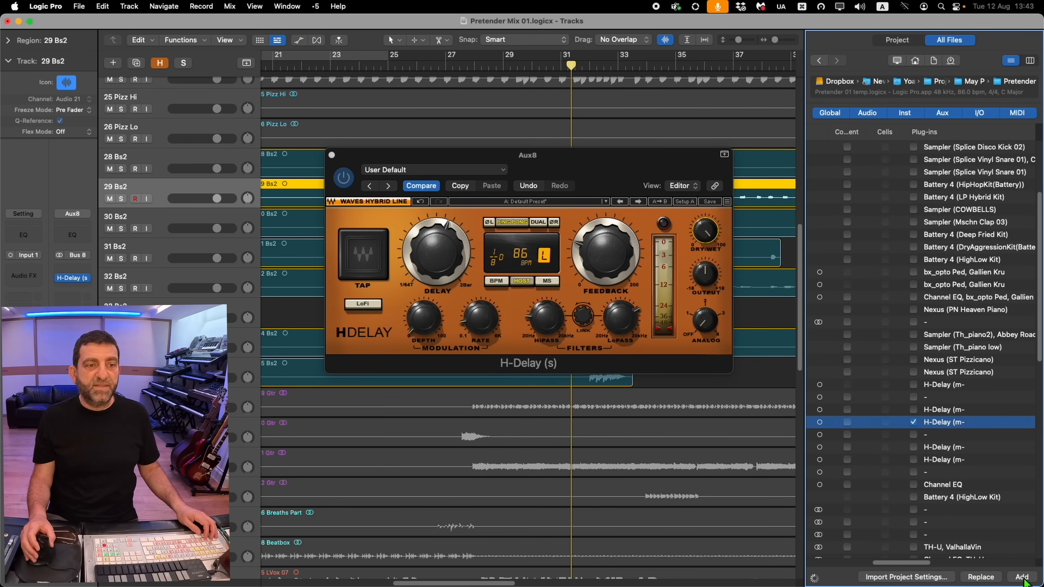
{"action": "left_click", "coordinate": [1022, 578]}
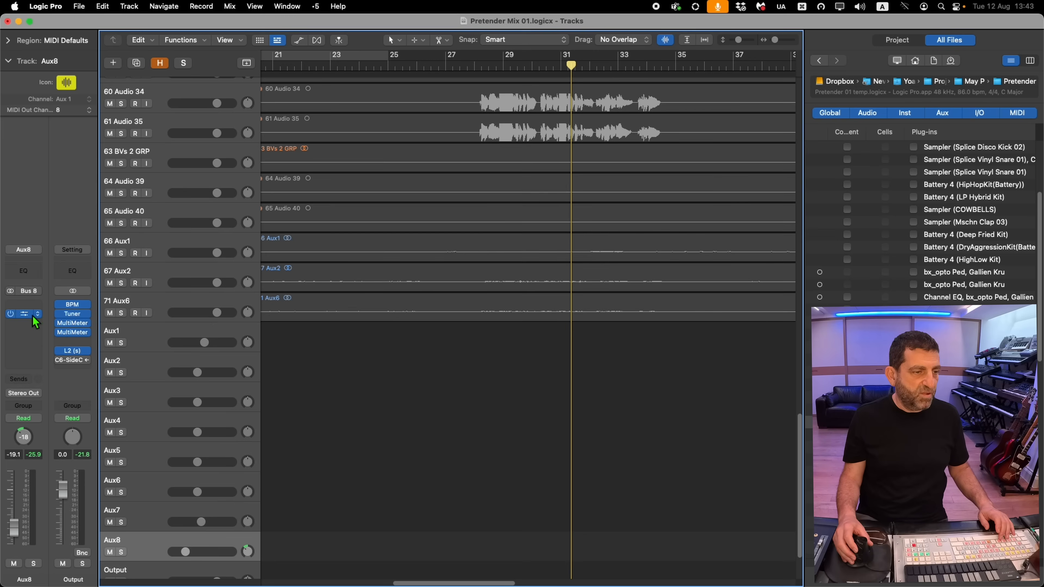
- Check the H-Delay settings on the Aux8 channel and close the plug-in window and the file browser
{"action": "left_click", "coordinate": [28, 315]}
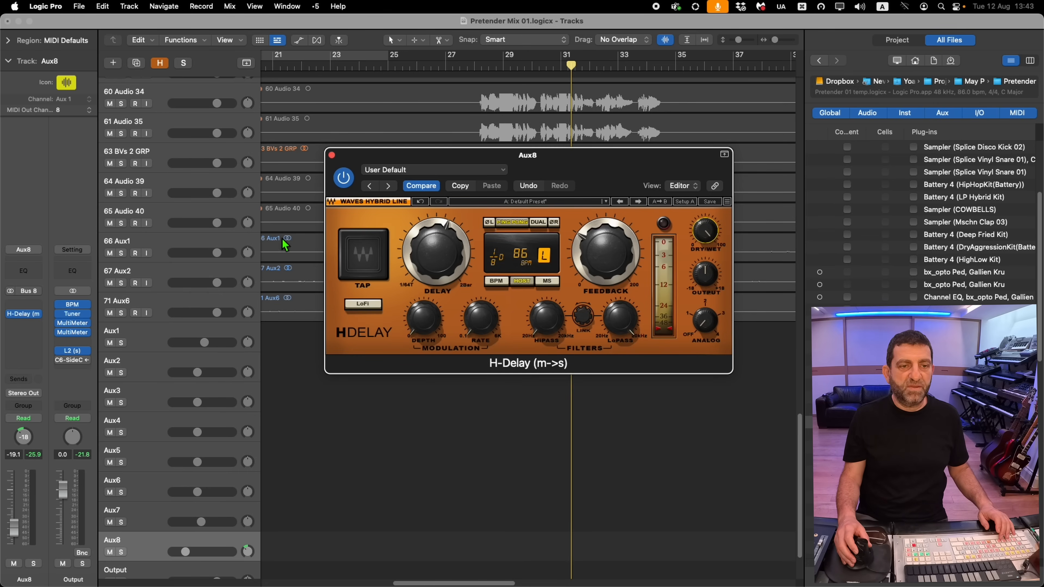
{"action": "key", "text": "super+w"}
{"action": "scroll", "coordinate": [522, 116], "scroll_direction": "up", "scroll_amount": 15}
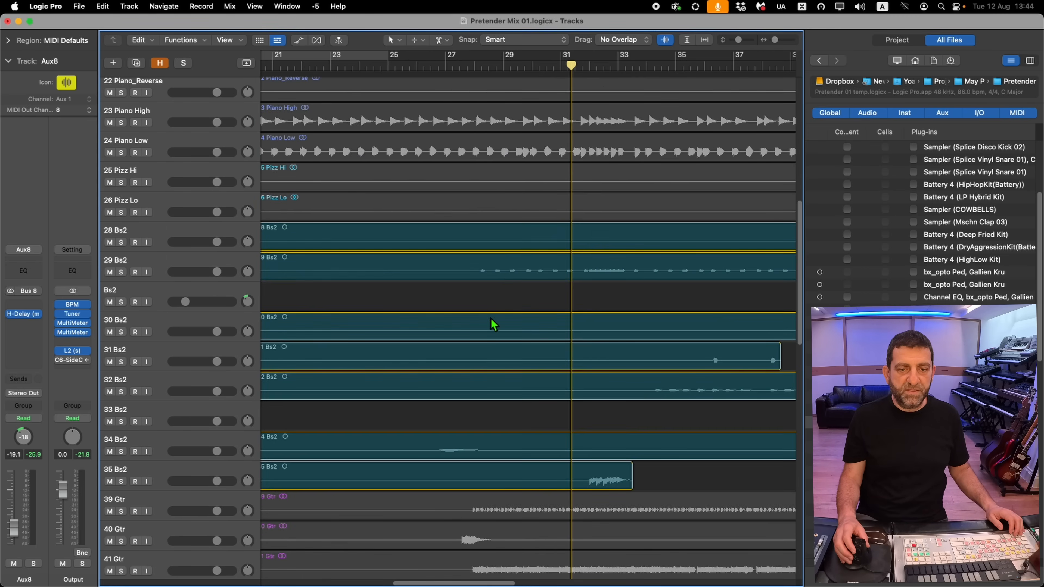
{"action": "left_click", "coordinate": [497, 274]}
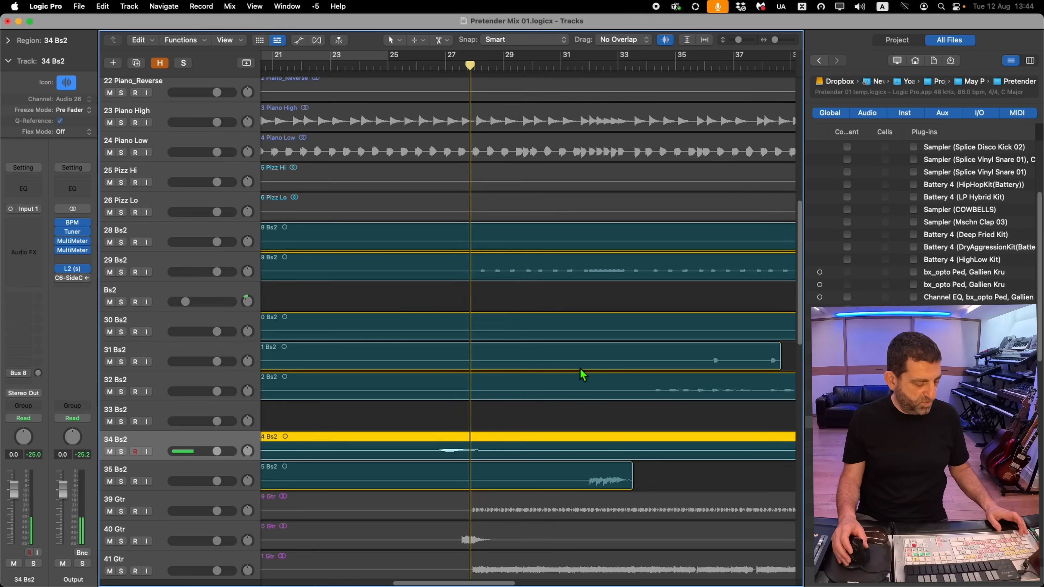
{"action": "key", "text": "f"}
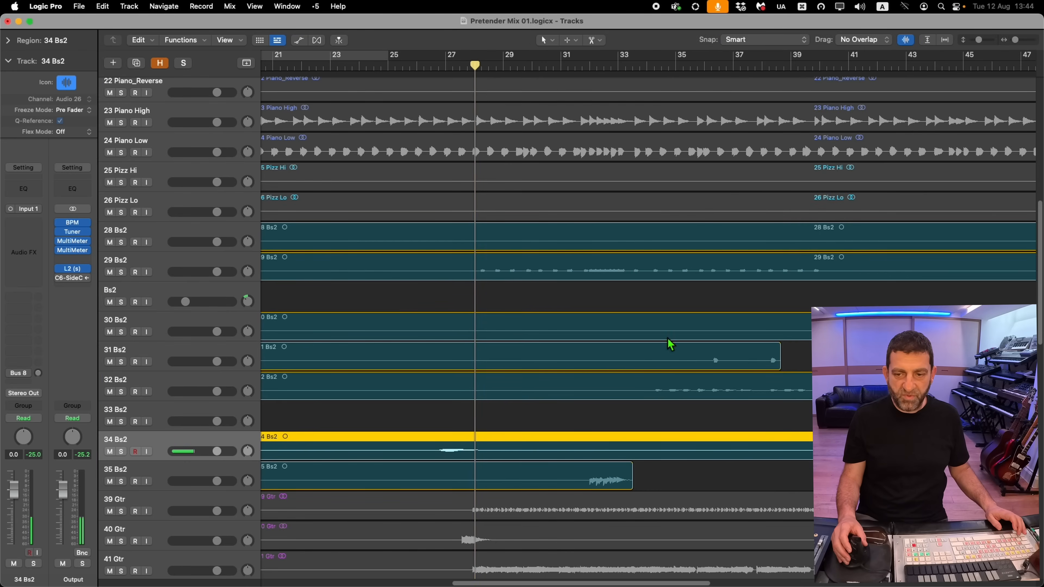
- Audition the soloed 32 Bs2, 29 Bs2 and 30 Bs2 parts, including the section around bar 57
{"action": "left_click", "coordinate": [679, 379]}
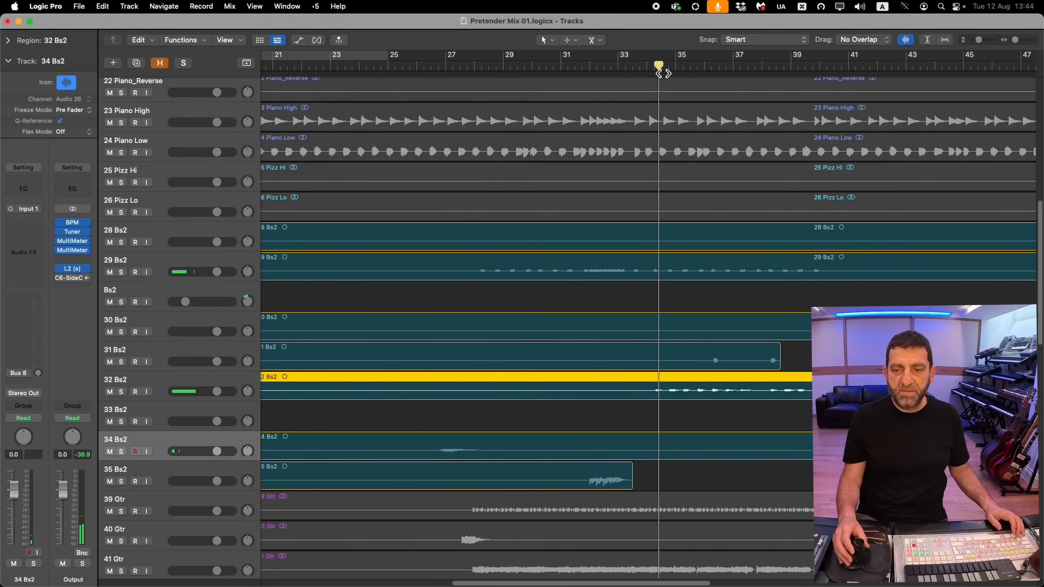
{"action": "left_click", "coordinate": [165, 261]}
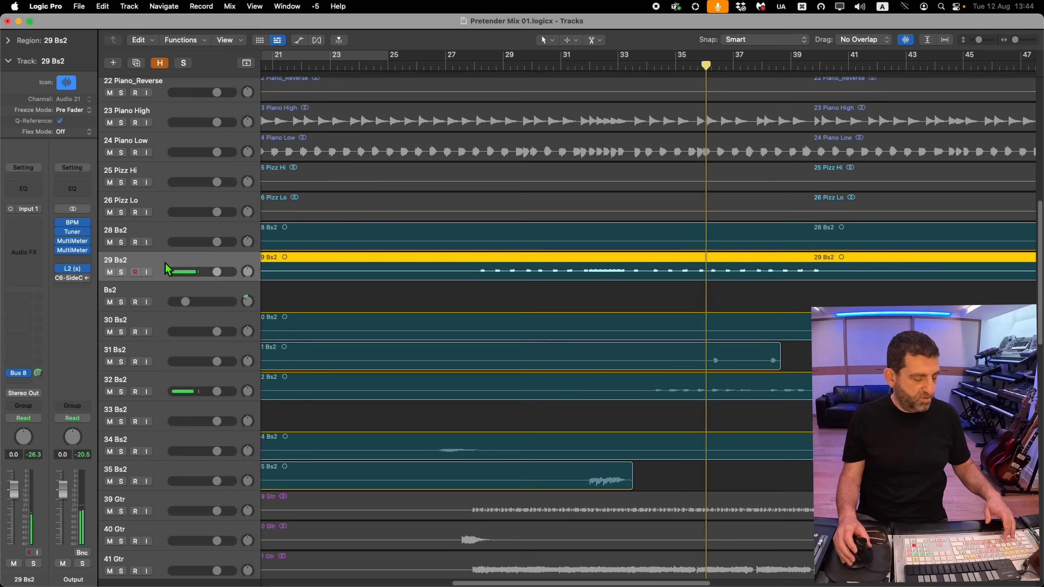
{"action": "left_click", "coordinate": [183, 384]}
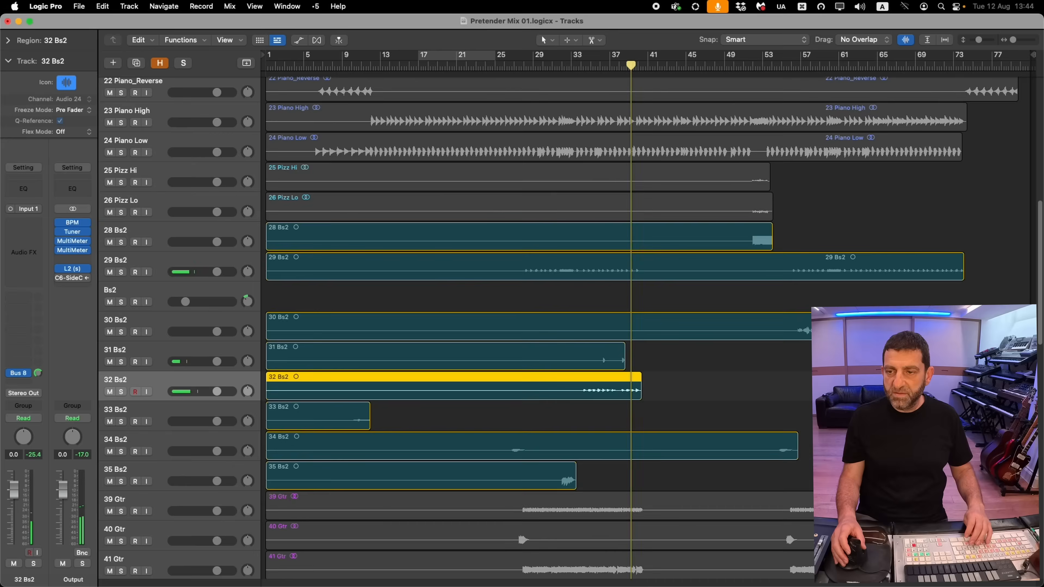
{"action": "left_click", "coordinate": [182, 315]}
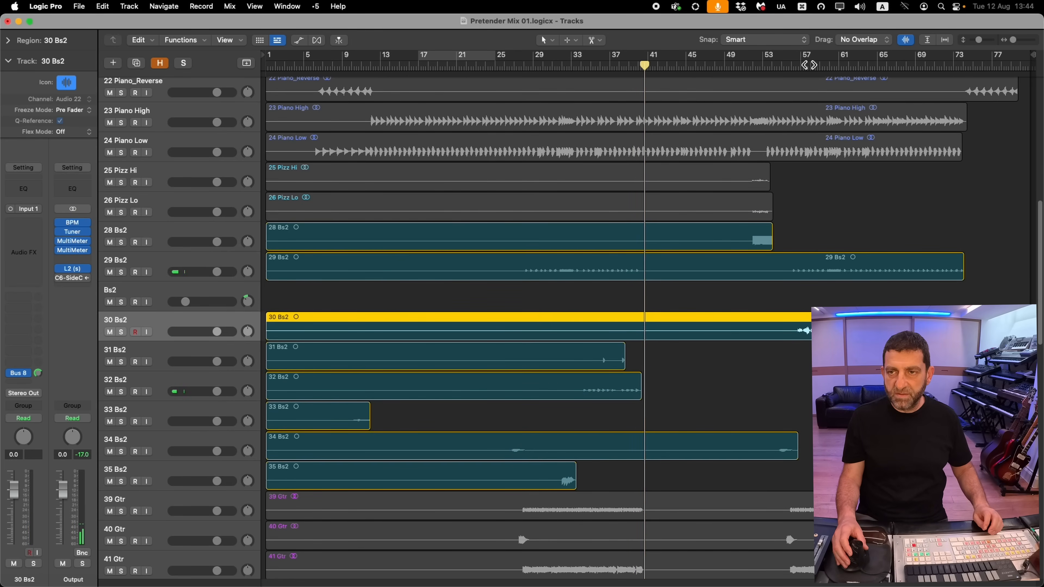
{"action": "left_click", "coordinate": [809, 66]}
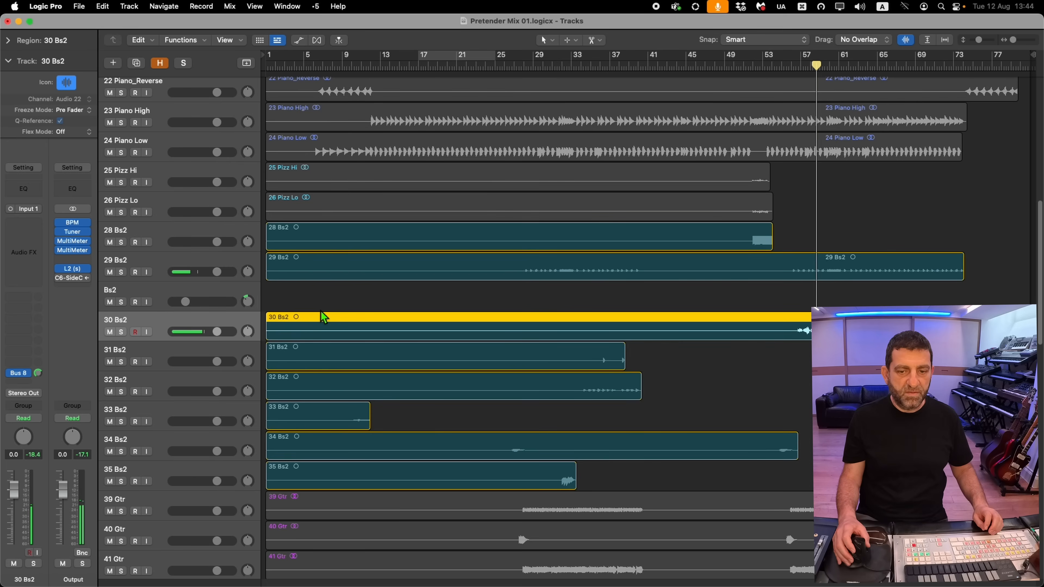
- Audition the 35 Bs2 phrase starting around bar 32 in close-up
{"action": "left_click", "coordinate": [562, 67]}
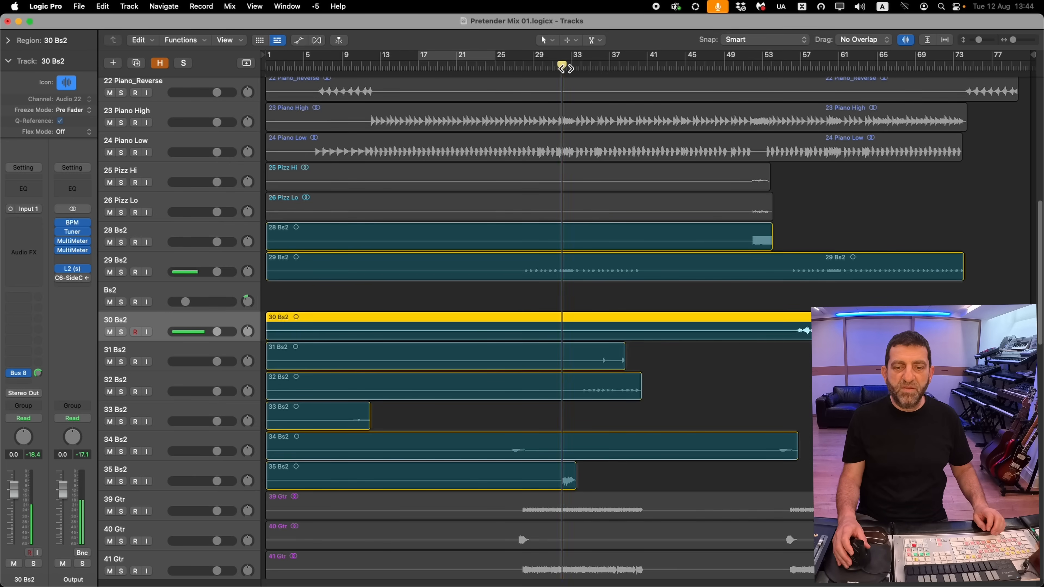
{"action": "left_click_drag", "start_coordinate": [672, 229], "coordinate": [520, 543]}
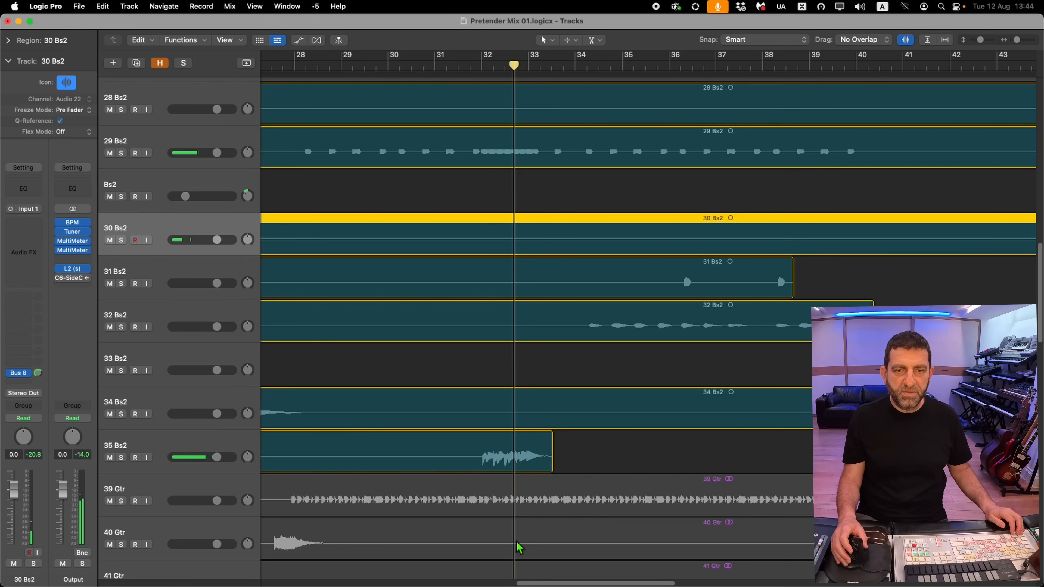
{"action": "left_click", "coordinate": [512, 453]}
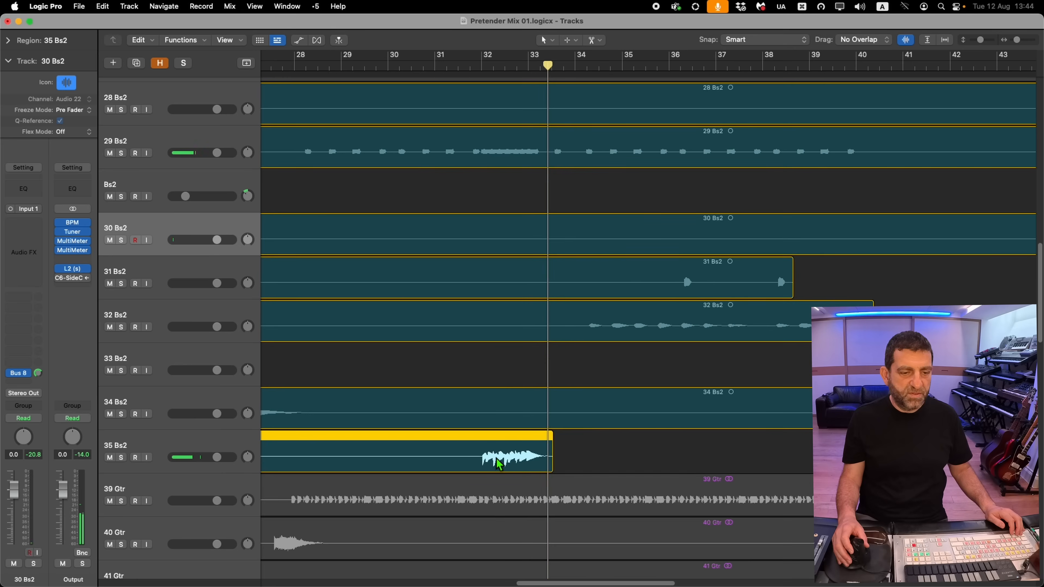
{"action": "left_click", "coordinate": [485, 65]}
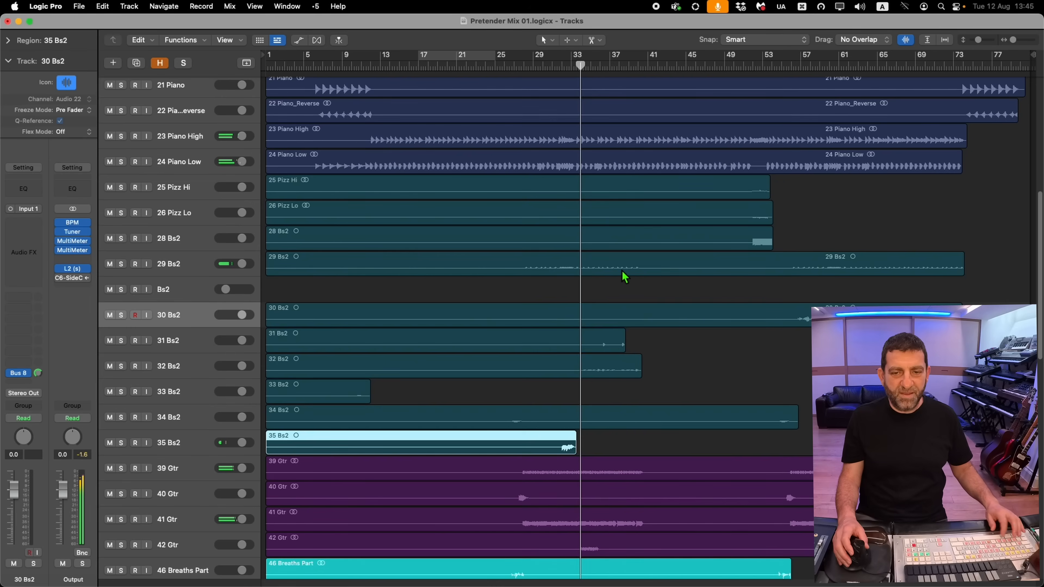
- Solo the 29 Bs2 and 35 Bs2 regions to hear them together, and turn solo off again
{"action": "left_click", "coordinate": [608, 272]}
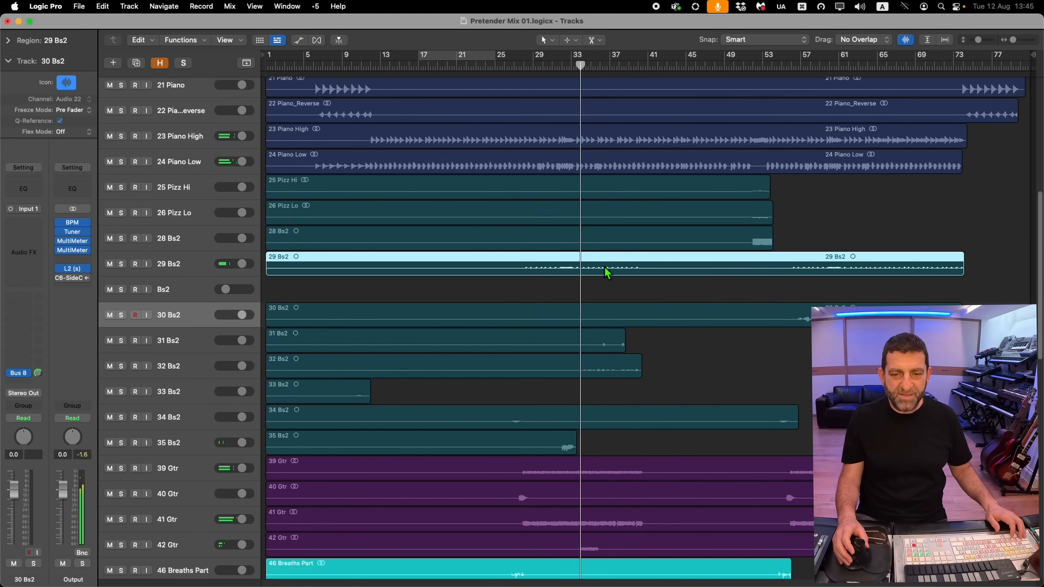
{"action": "left_click", "coordinate": [552, 449], "text": "shift"}
{"action": "key", "text": "ctrl+s"}
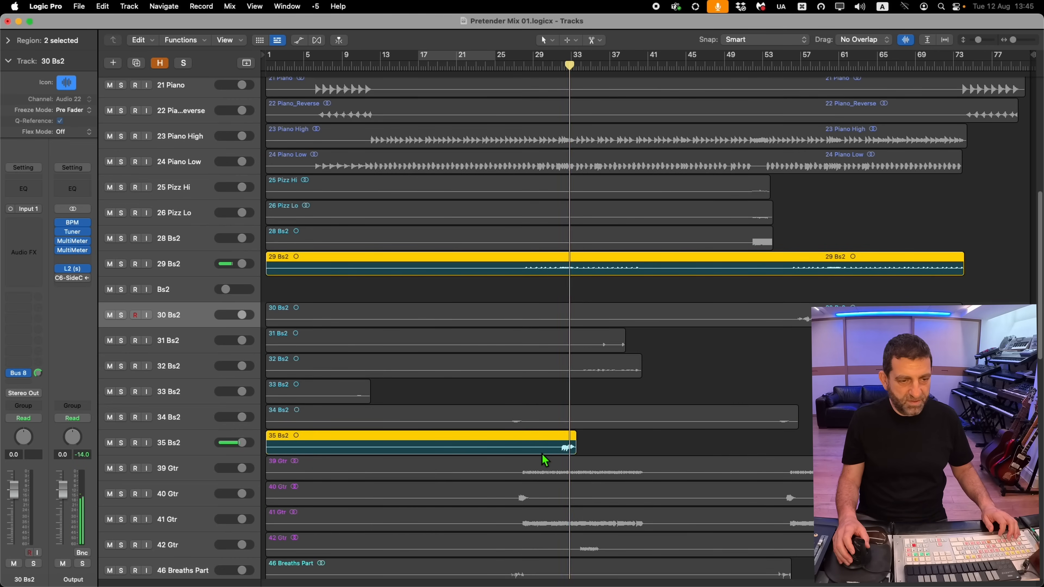
{"action": "key", "text": "ctrl+s"}
- Select the 29 Bs2 track and show the volume automation lanes
{"action": "left_click", "coordinate": [559, 280], "text": "alt"}
{"action": "left_click", "coordinate": [186, 272]}
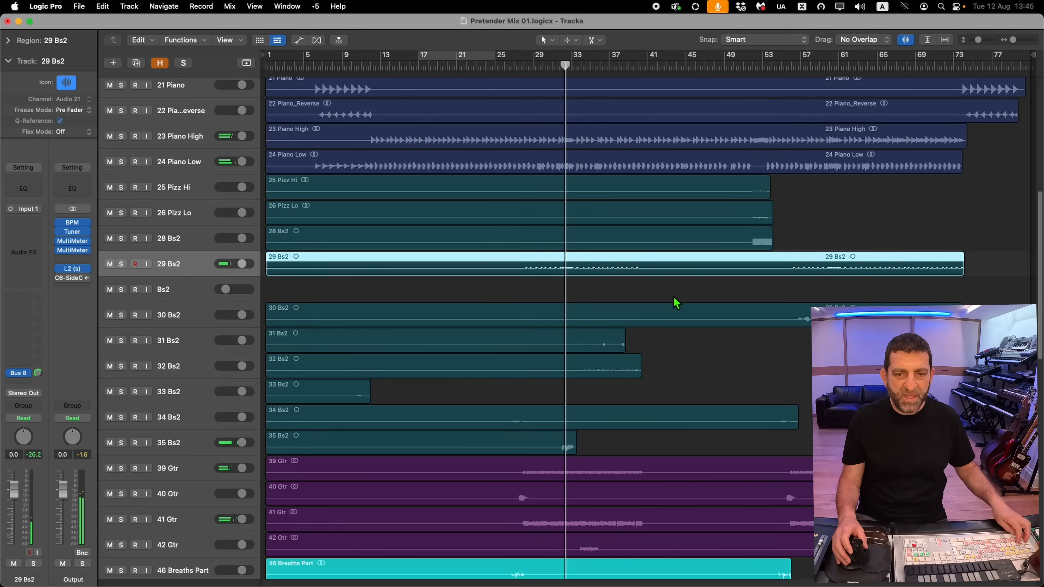
{"action": "key", "text": "a"}
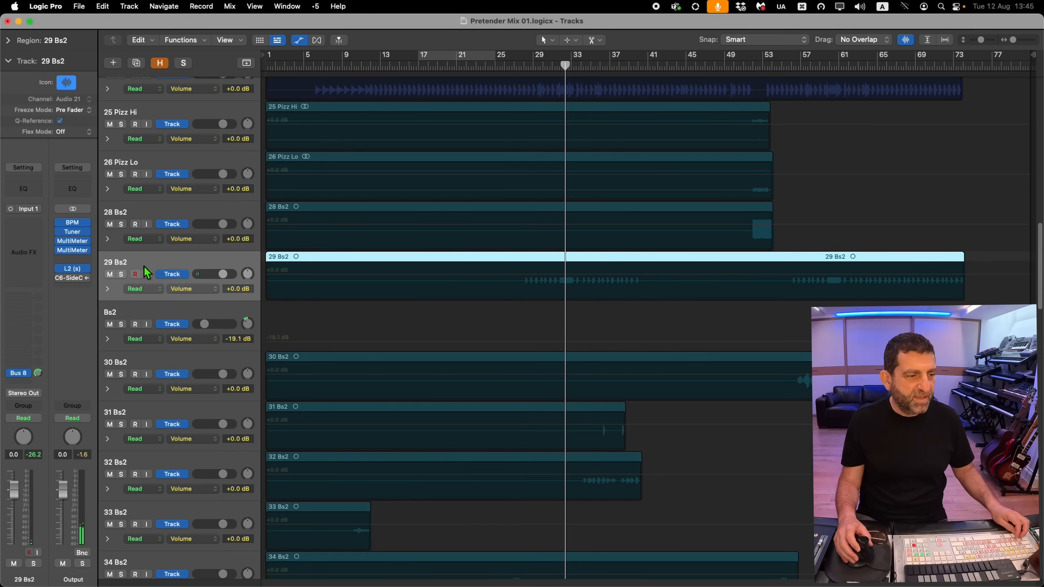
- Drop the 29 Bs2 track's Send 8 automation to -∞ from about bar 32 to bar 33, and play that section
{"action": "left_click", "coordinate": [38, 374]}
{"action": "left_click_drag", "start_coordinate": [635, 210], "coordinate": [467, 403]}
{"action": "left_click_drag", "start_coordinate": [697, 283], "coordinate": [719, 377]}
{"action": "left_click", "coordinate": [667, 68]}
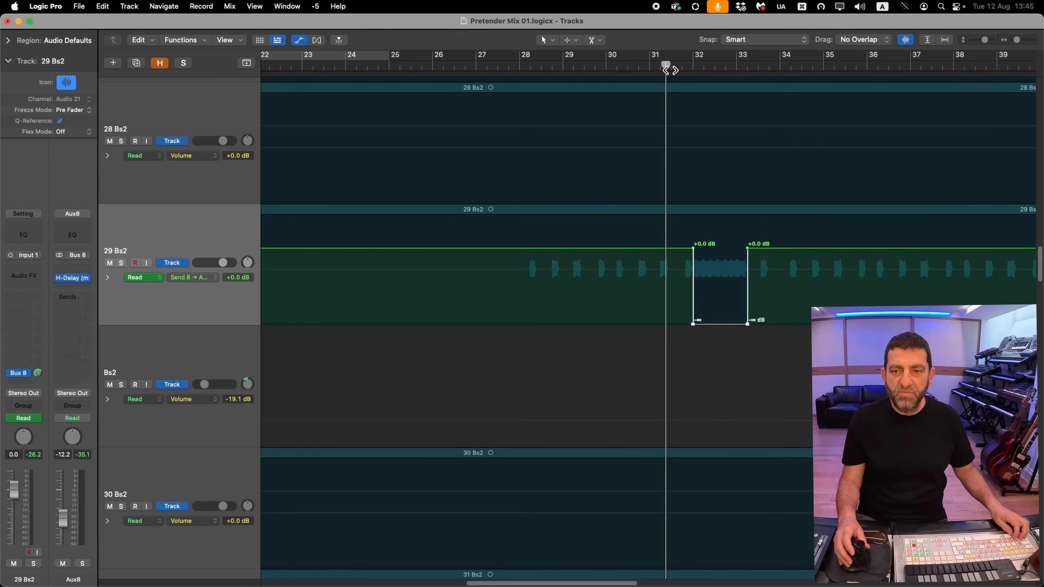
{"action": "key", "text": "space"}
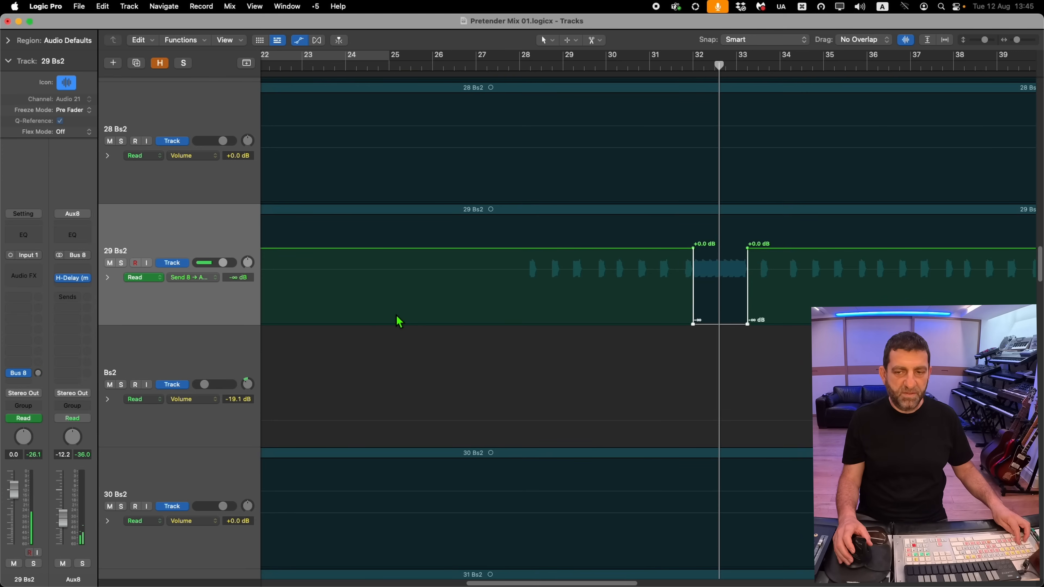
- Hide the automation lanes and delete the extra Bs2 track between 29 Bs2 and 30 Bs2
{"action": "key", "text": "a"}
{"action": "left_click", "coordinate": [409, 309], "text": "ctrl+alt"}
{"action": "left_click", "coordinate": [409, 309], "text": "ctrl+alt"}
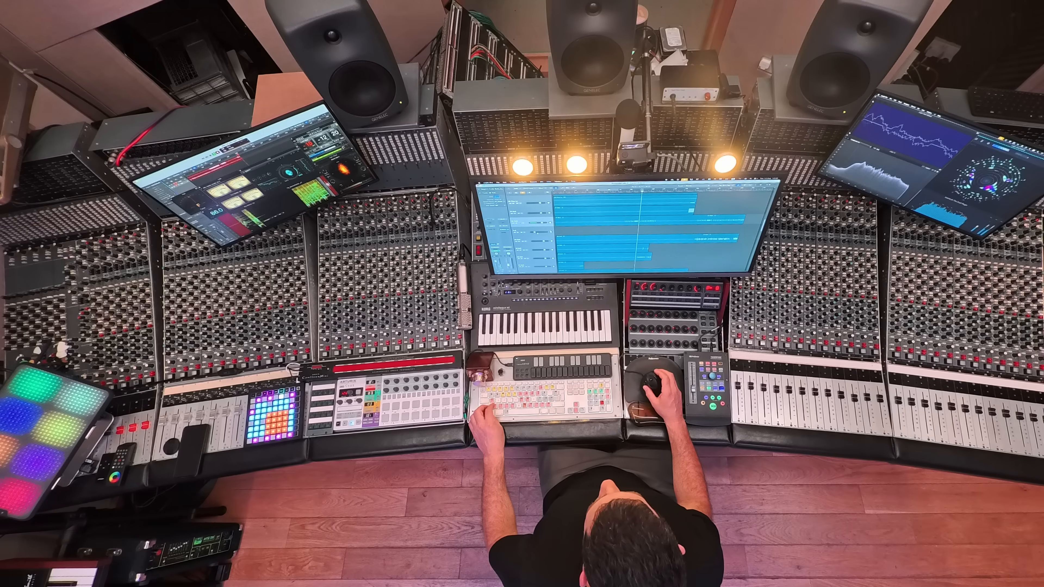
{"action": "left_click", "coordinate": [536, 233]}
{"action": "key", "text": "super+BackSpace"}
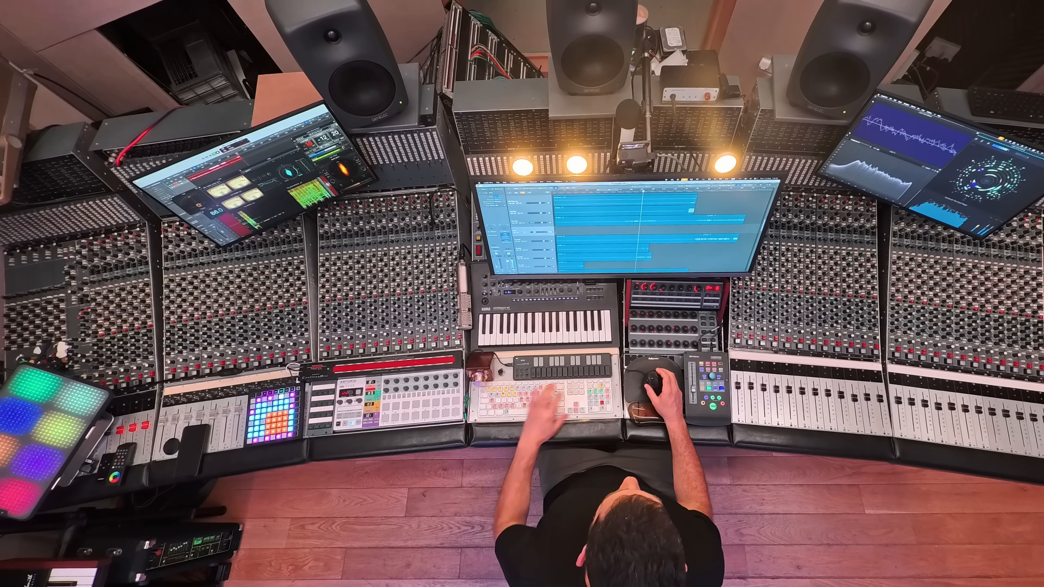
{"action": "left_click", "coordinate": [610, 236], "text": "ctrl+alt"}
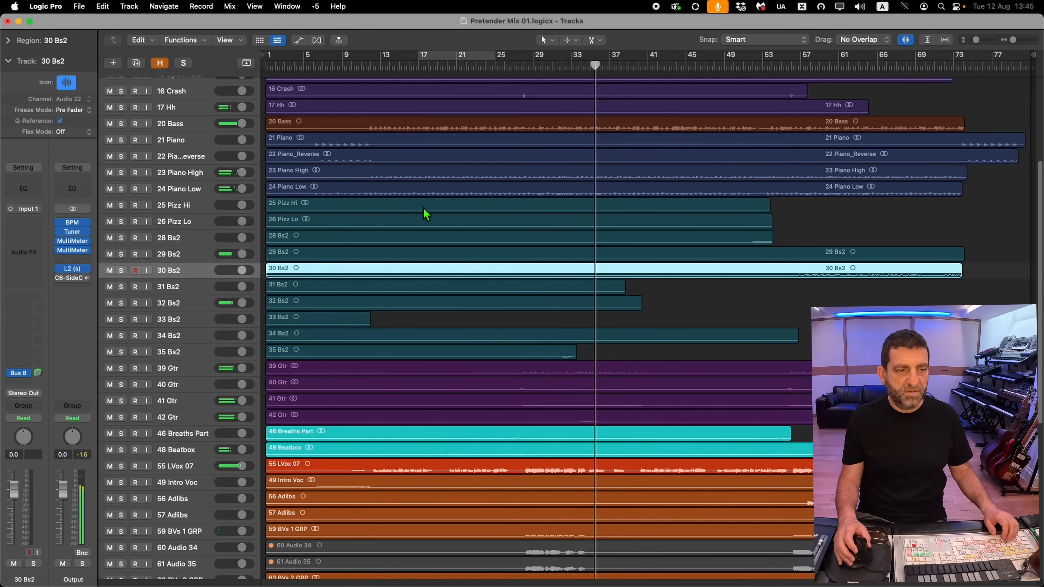
- Solo the 55 LVox 07 vocal and select the printed 67 Aux2 and 71 Aux6 effect regions
{"action": "scroll", "coordinate": [425, 443], "scroll_direction": "down", "scroll_amount": 5}
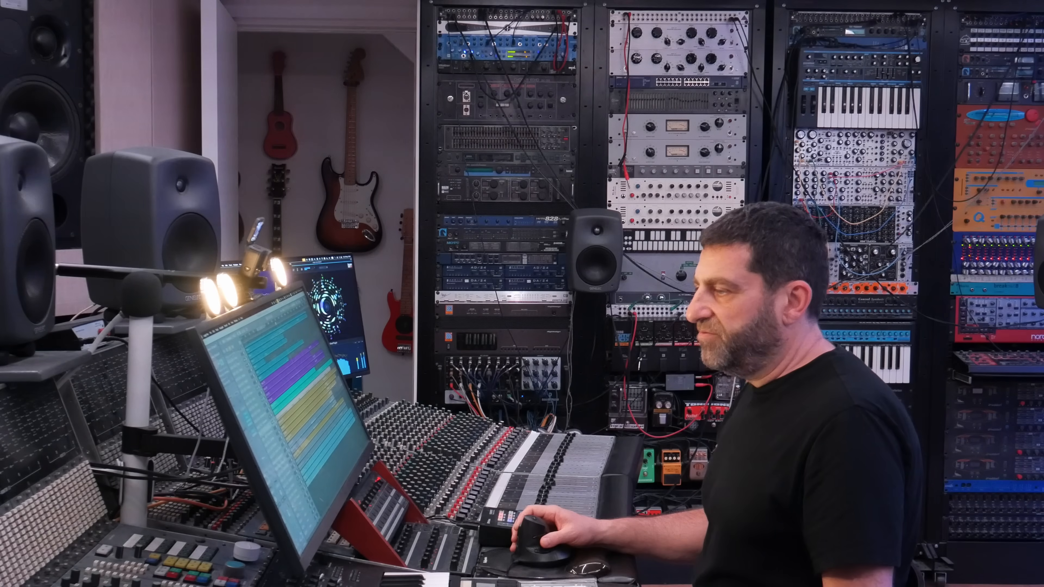
{"action": "key", "text": "s"}
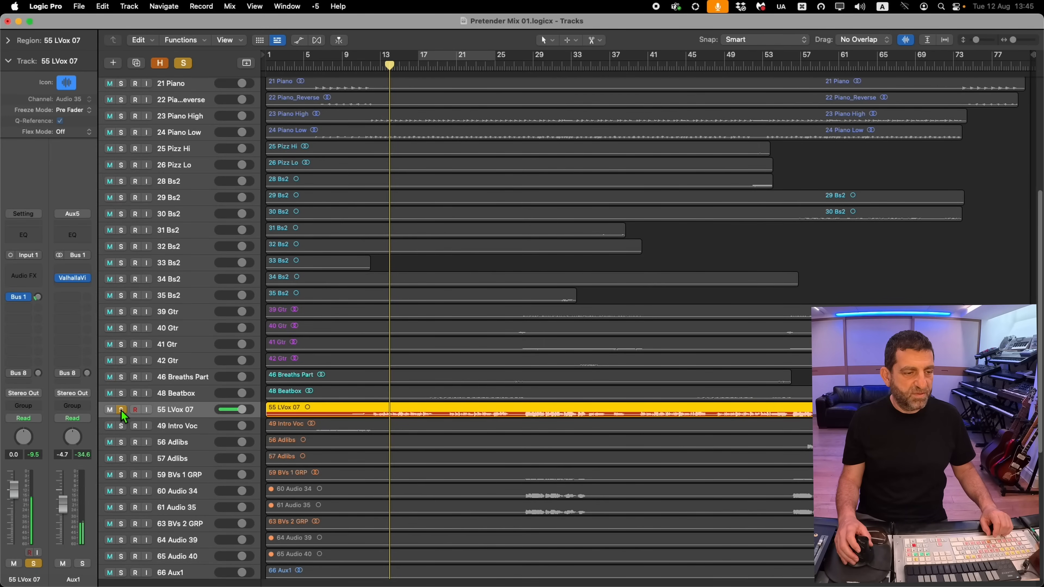
{"action": "scroll", "coordinate": [223, 440], "scroll_direction": "down", "scroll_amount": 5}
{"action": "scroll", "coordinate": [223, 444], "scroll_direction": "down", "scroll_amount": 3}
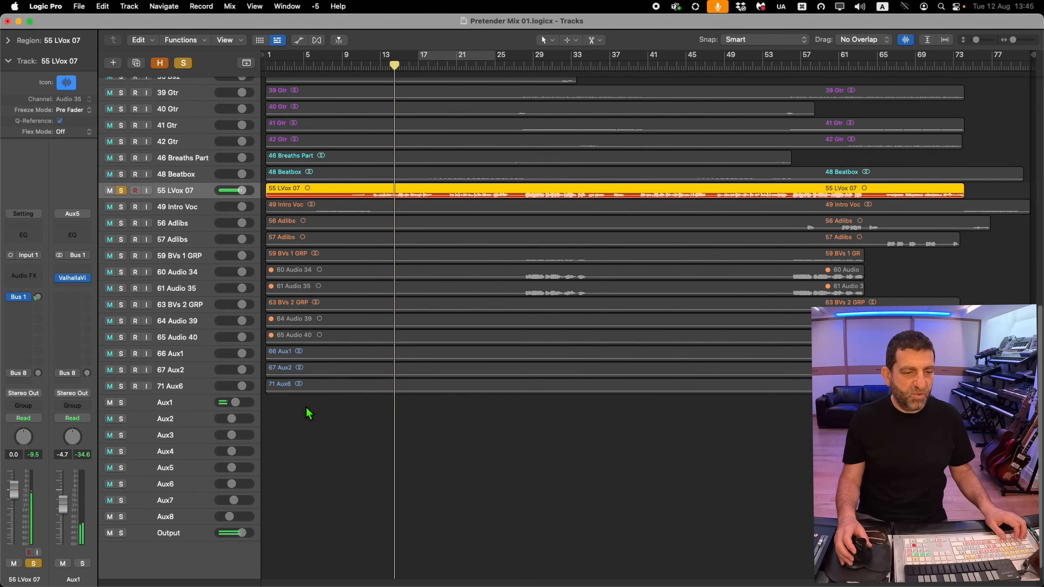
{"action": "left_click", "coordinate": [303, 368]}
{"action": "left_click", "coordinate": [295, 388], "text": "shift"}
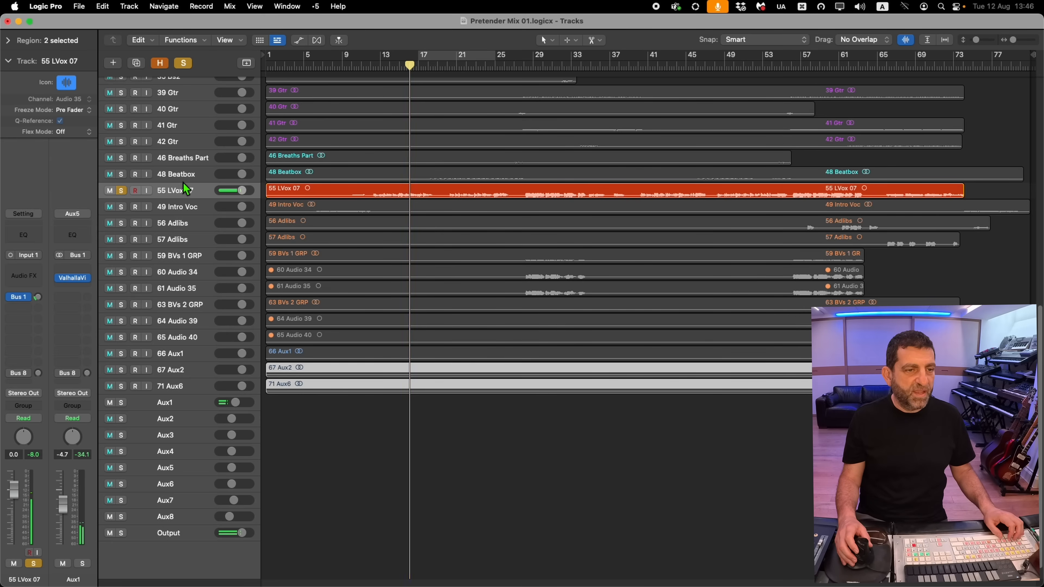
- Set the Echo on Aux2 to a 1/16 note and add a Bus 6 → Aux6 send to 55 LVox 07
{"action": "left_click", "coordinate": [178, 192]}
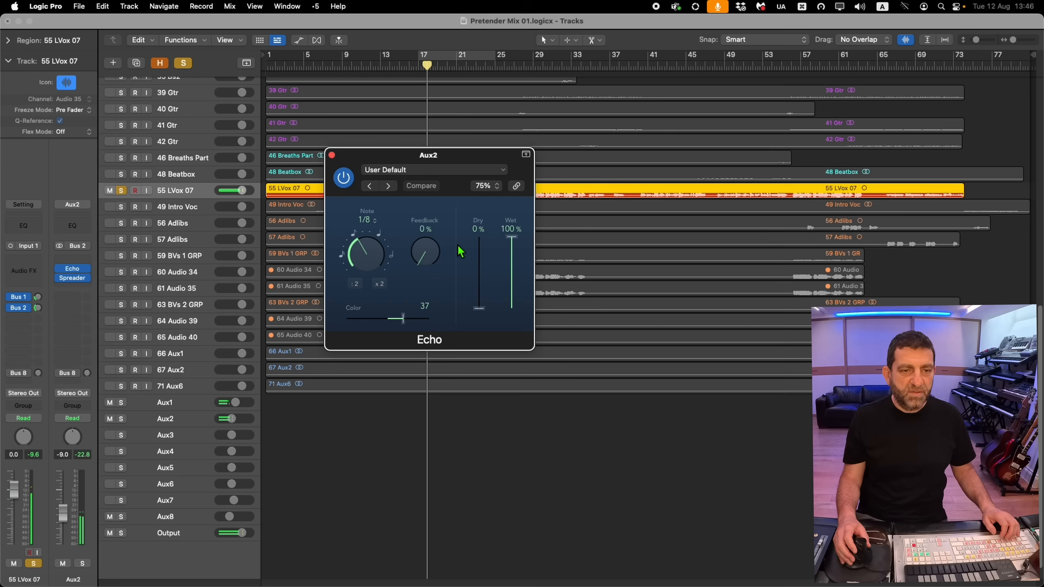
{"action": "left_click_drag", "start_coordinate": [380, 247], "coordinate": [327, 285]}
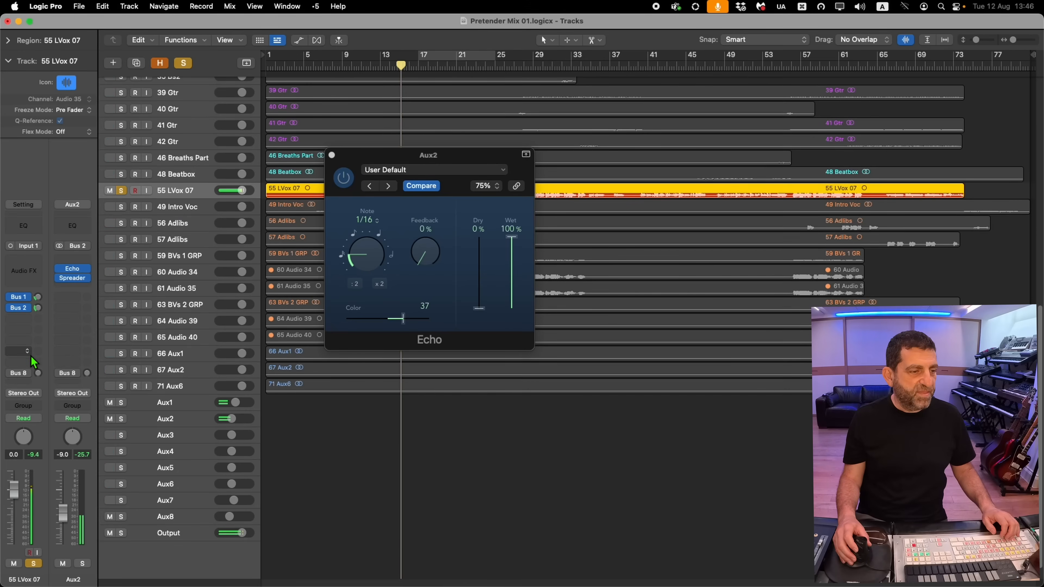
{"action": "left_click", "coordinate": [32, 352]}
{"action": "mouse_move", "coordinate": [37, 446]}
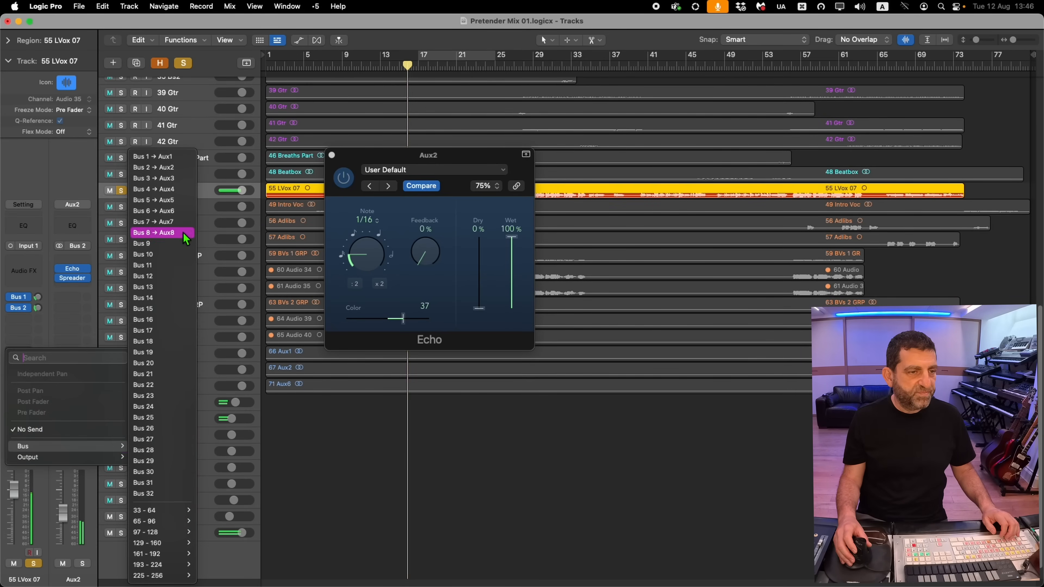
{"action": "left_click", "coordinate": [173, 211]}
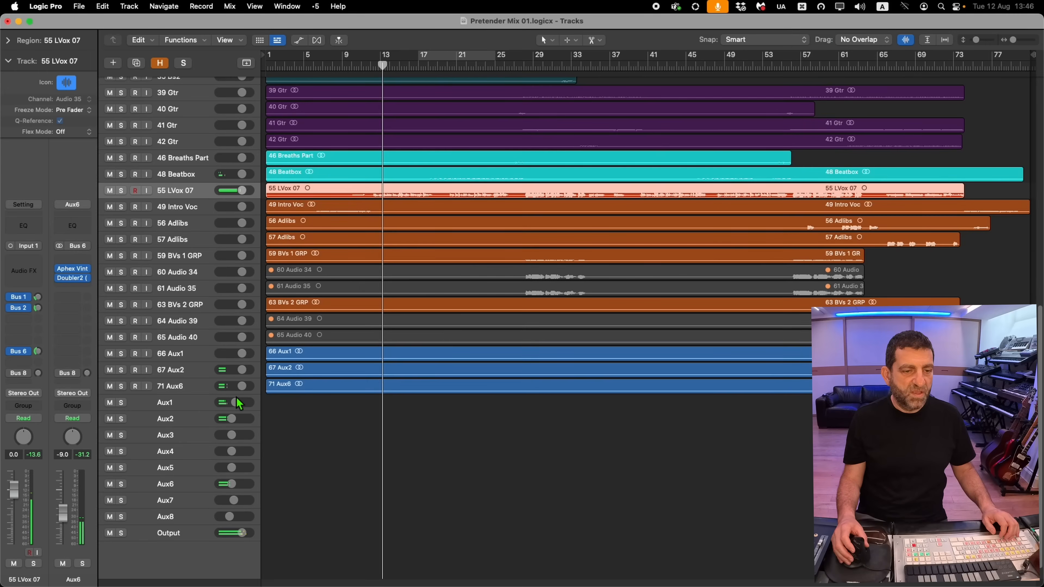
- Mute the 66 Aux1, 67 Aux2 and 71 Aux6 regions together
{"action": "left_click_drag", "start_coordinate": [289, 413], "coordinate": [296, 366]}
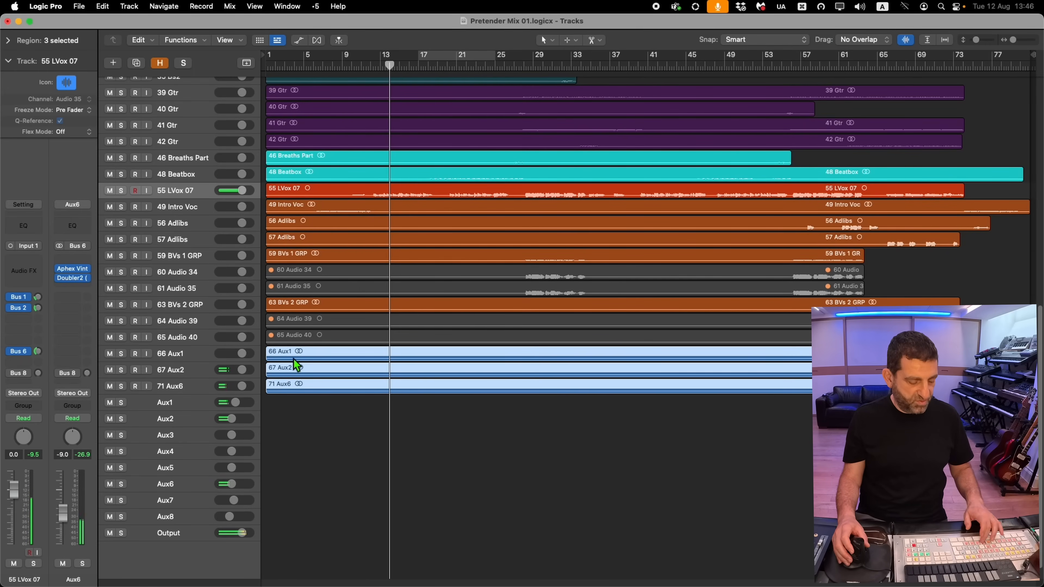
{"action": "key", "text": "ctrl+m"}
- Add a Bus 1 → Aux1 reverb send to the 29 Bs2 track
{"action": "scroll", "coordinate": [510, 153], "scroll_direction": "up", "scroll_amount": 10}
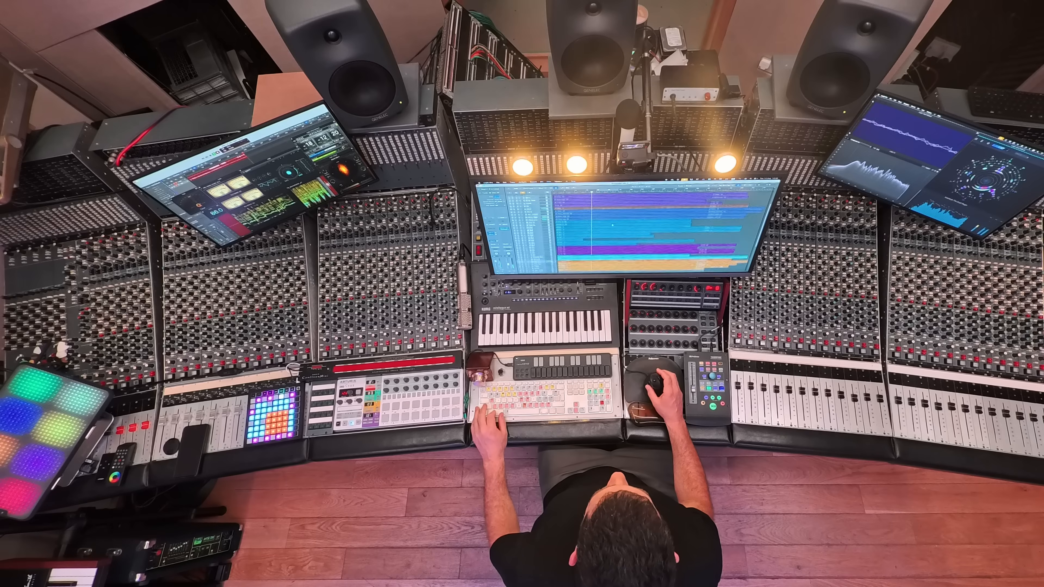
{"action": "scroll", "coordinate": [613, 225], "scroll_direction": "up", "scroll_amount": 3}
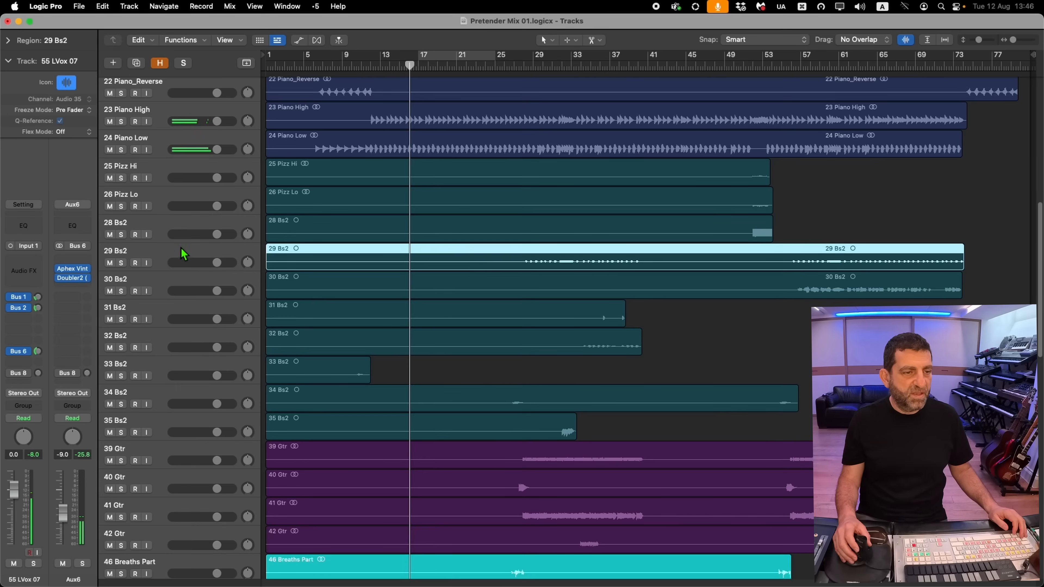
{"action": "left_click", "coordinate": [181, 253]}
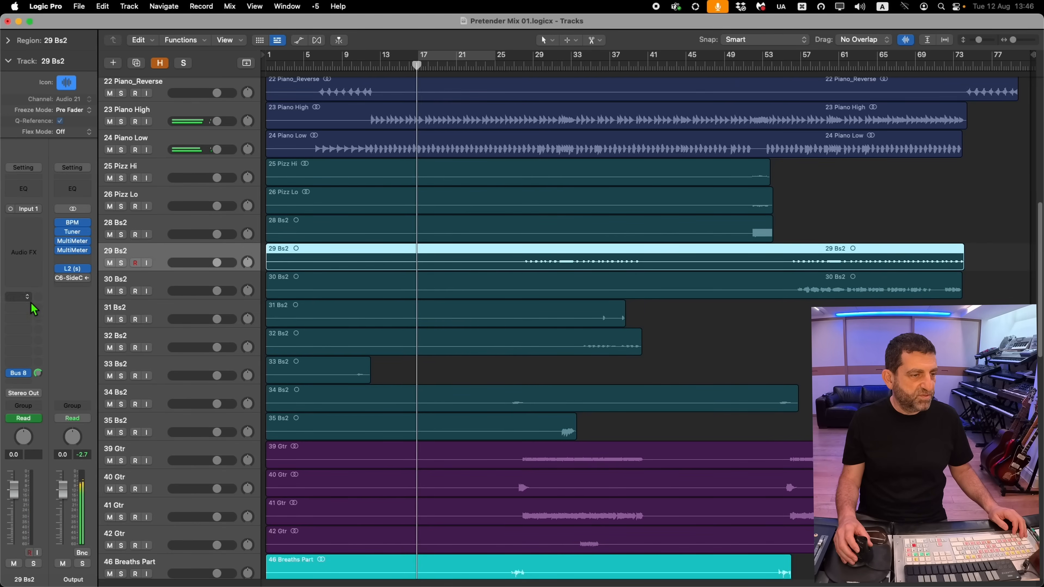
{"action": "left_click", "coordinate": [25, 382]}
{"action": "mouse_move", "coordinate": [62, 393]}
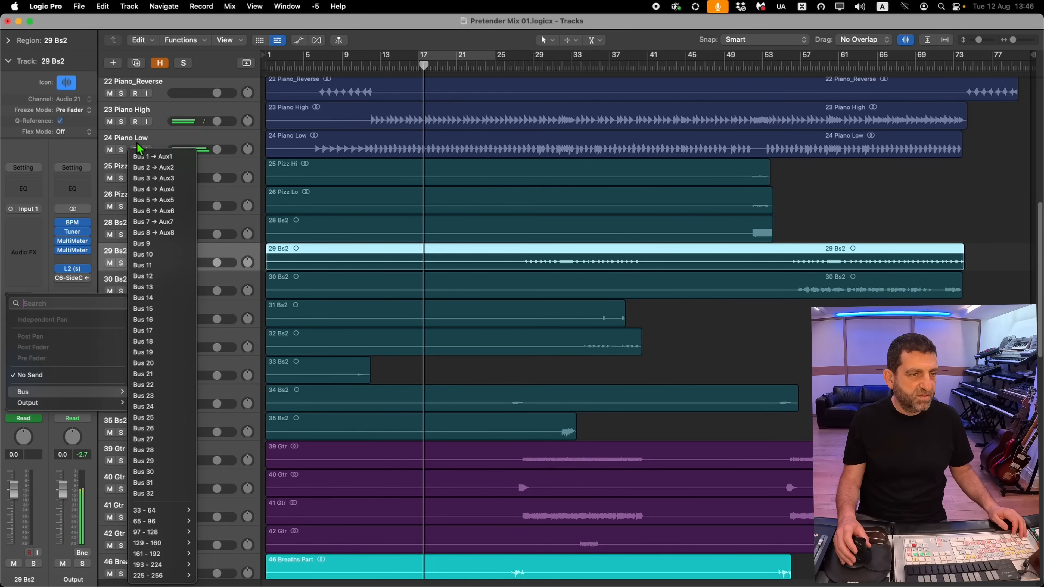
{"action": "left_click", "coordinate": [148, 157]}
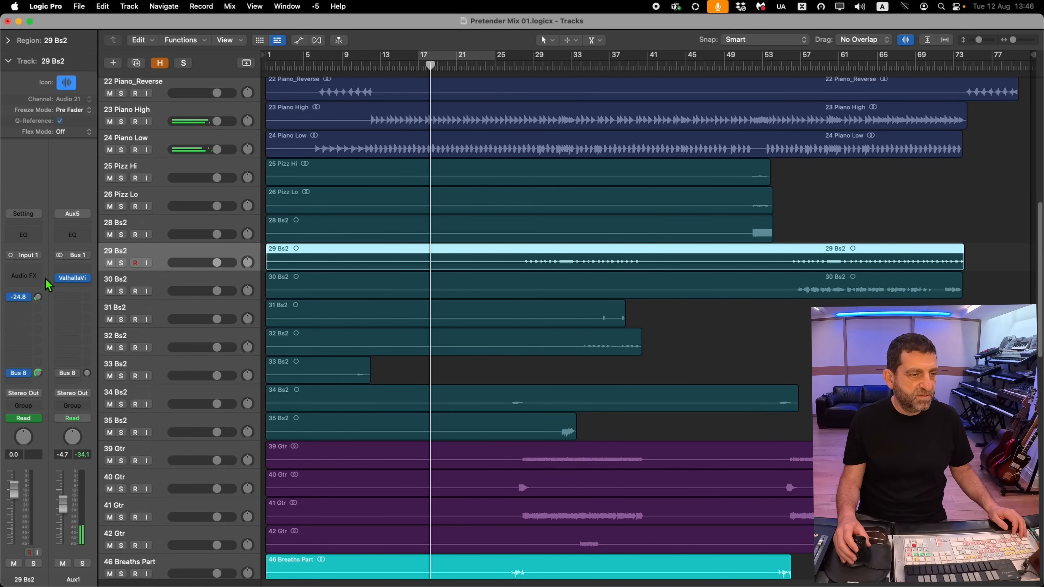
- Play the lead vocal 55 LVox 07 from about bar 14 and insert the UADx Pultec EQP-1A EQ on its channel
{"action": "scroll", "coordinate": [361, 378], "scroll_direction": "down", "scroll_amount": 5}
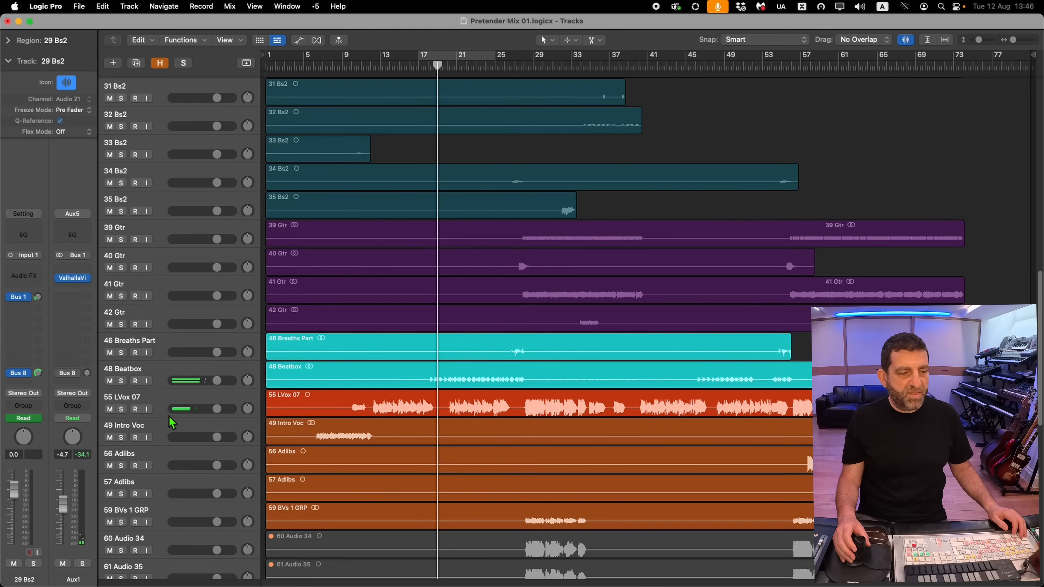
{"action": "left_click", "coordinate": [178, 409]}
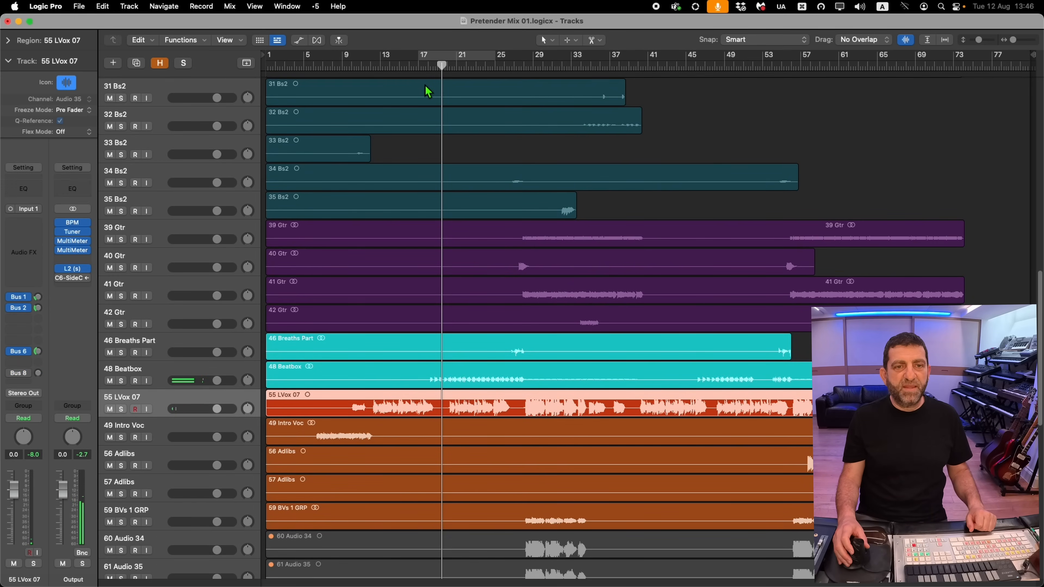
{"action": "left_click", "coordinate": [398, 72]}
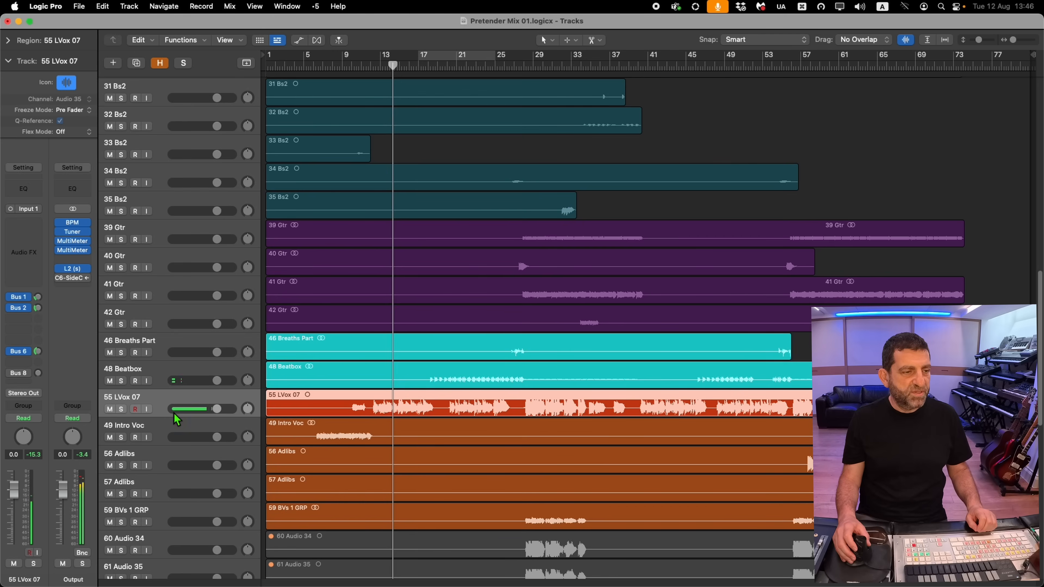
{"action": "left_click", "coordinate": [45, 254]}
{"action": "mouse_move", "coordinate": [41, 344]}
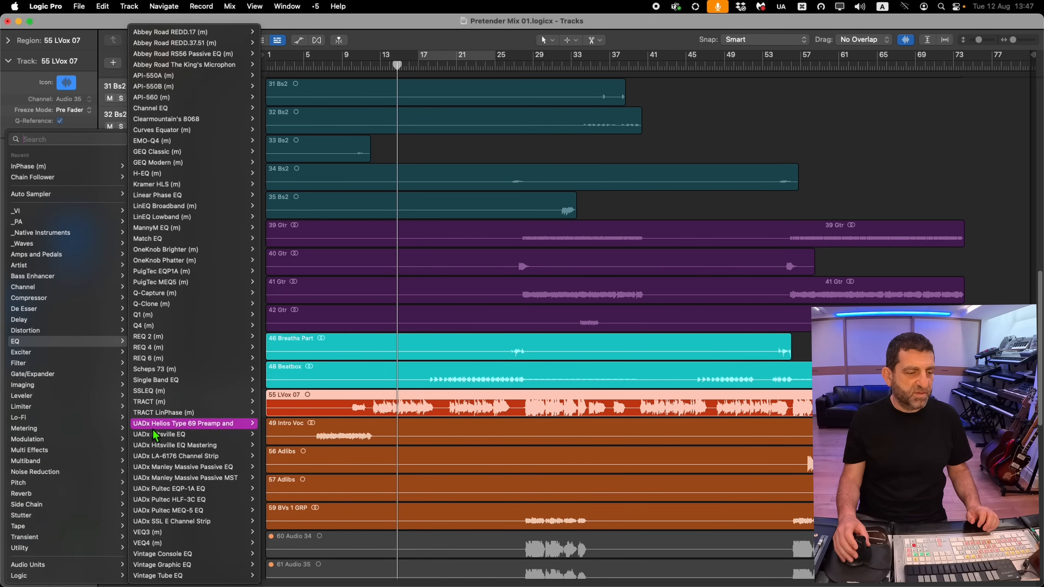
{"action": "left_click", "coordinate": [280, 443]}
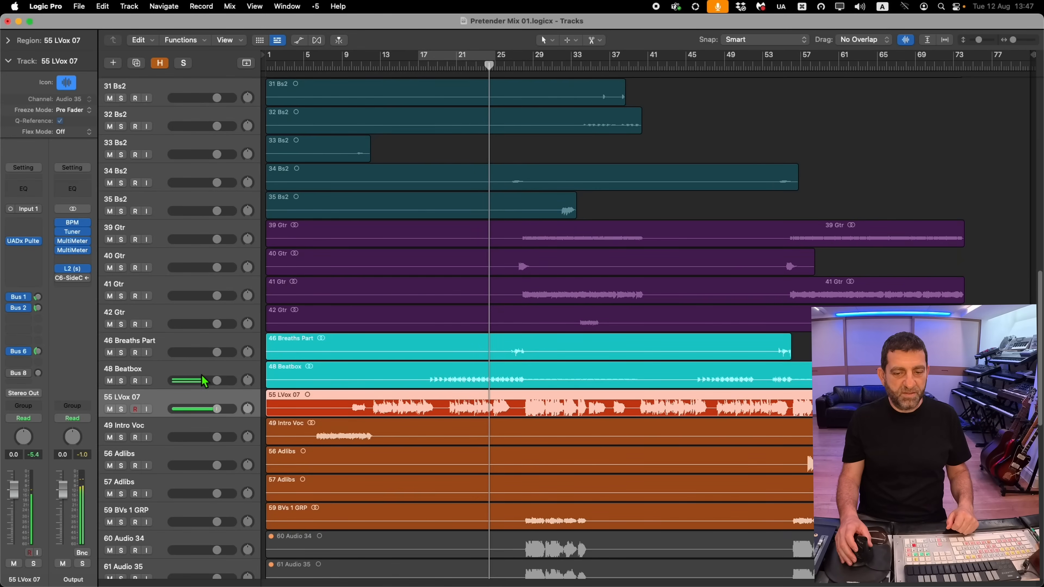
- Insert the dbx-160 (s) stereo compressor on the soloed 24 Piano Low track, then turn solo off and close the plug-in
{"action": "scroll", "coordinate": [294, 353], "scroll_direction": "up", "scroll_amount": 10}
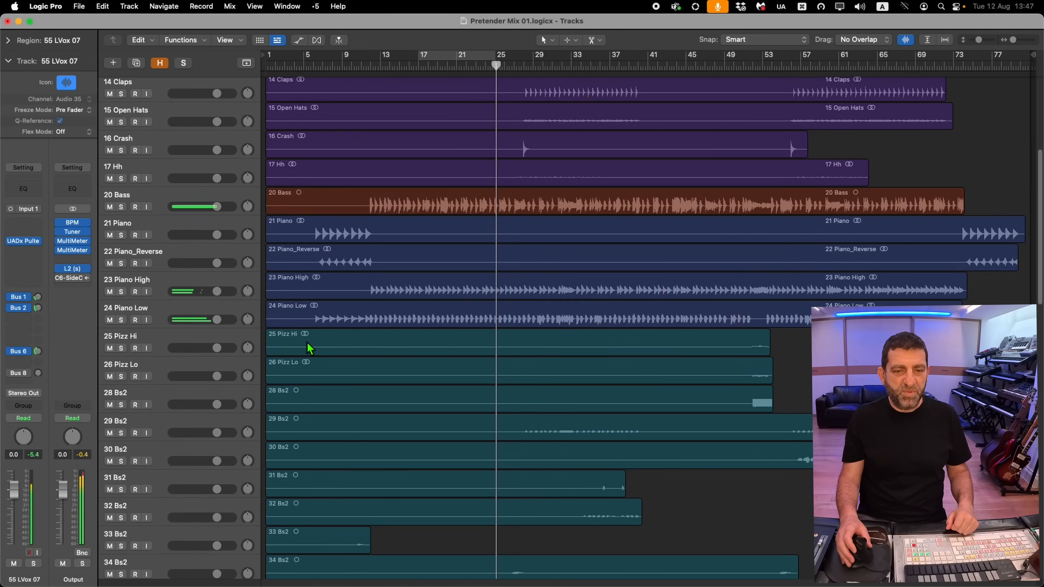
{"action": "left_click", "coordinate": [133, 315]}
{"action": "left_click", "coordinate": [120, 320]}
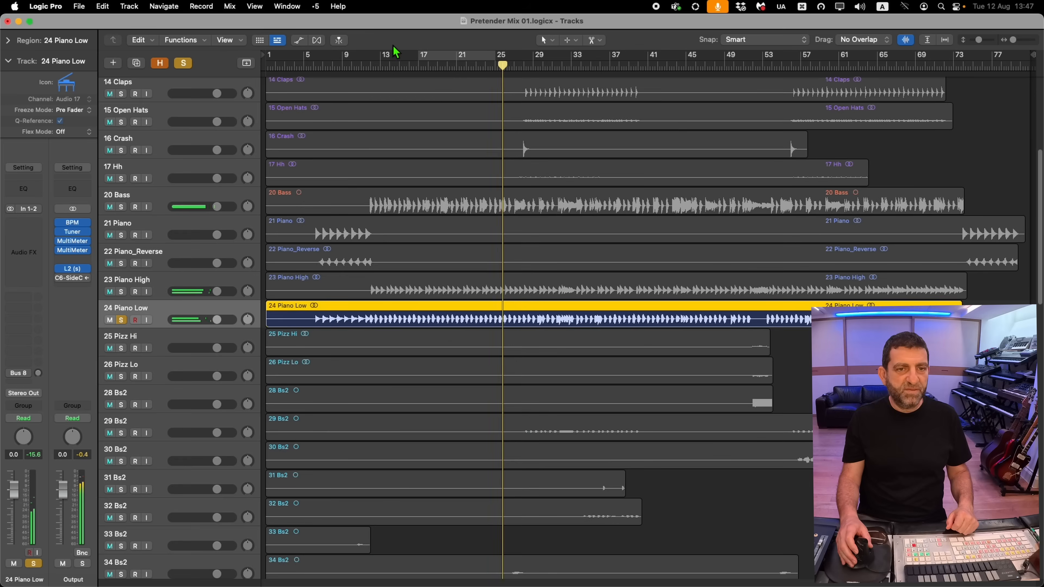
{"action": "left_click", "coordinate": [430, 73]}
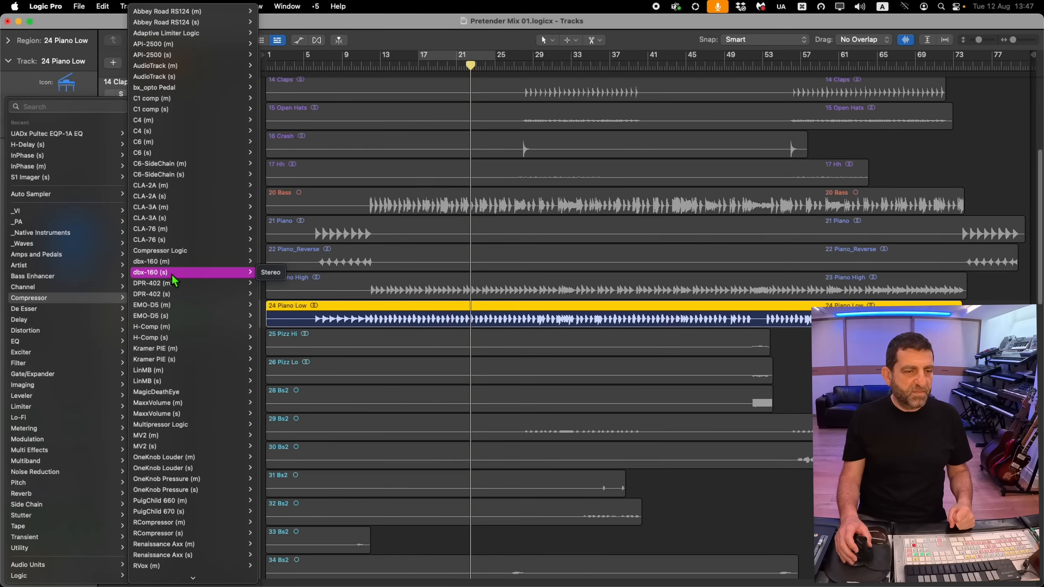
{"action": "left_click", "coordinate": [171, 274]}
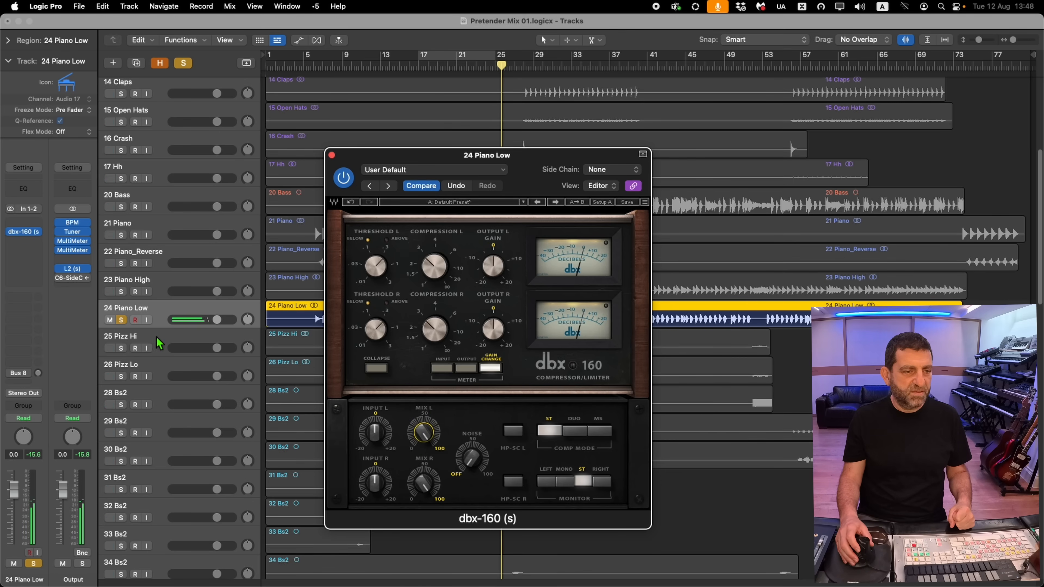
{"action": "left_click", "coordinate": [124, 320]}
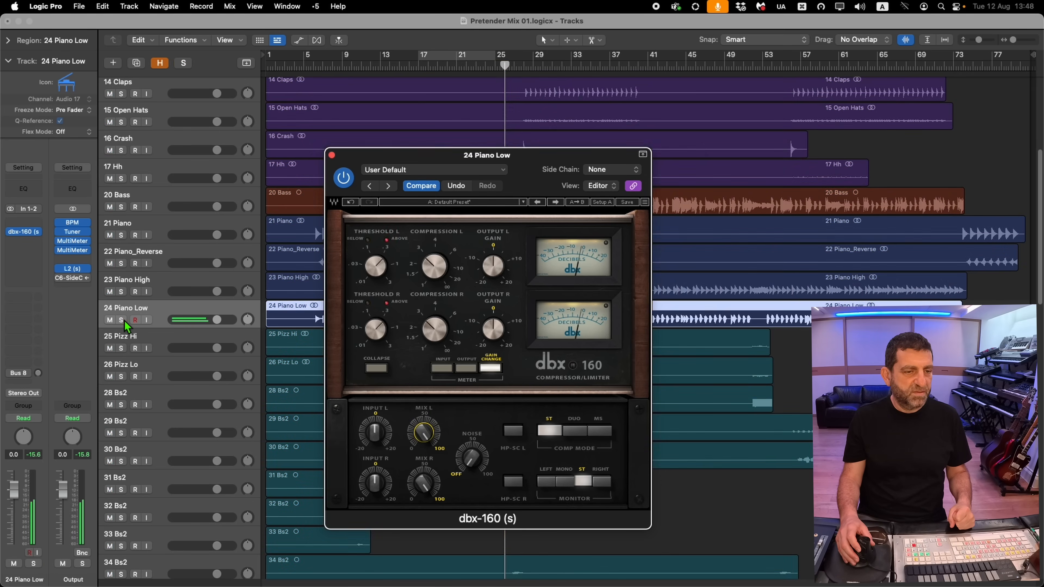
{"action": "left_click", "coordinate": [333, 155]}
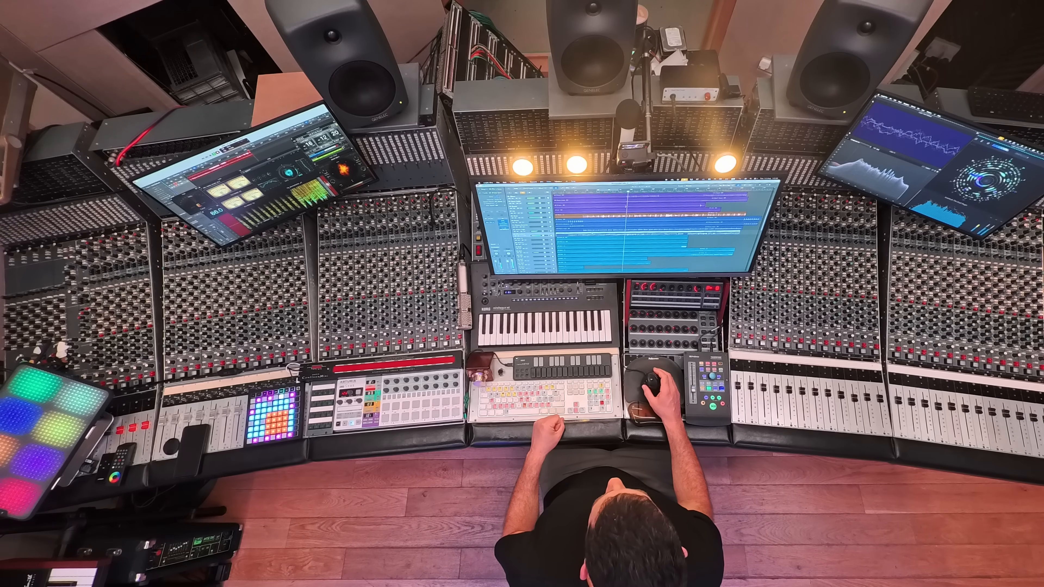
- Solo the 59 BVs 1 GRP backing vocals and check the 55 LVox 07 channel strip for comparison
{"action": "scroll", "coordinate": [606, 233], "scroll_direction": "down", "scroll_amount": 10}
{"action": "scroll", "coordinate": [605, 234], "scroll_direction": "down", "scroll_amount": 5}
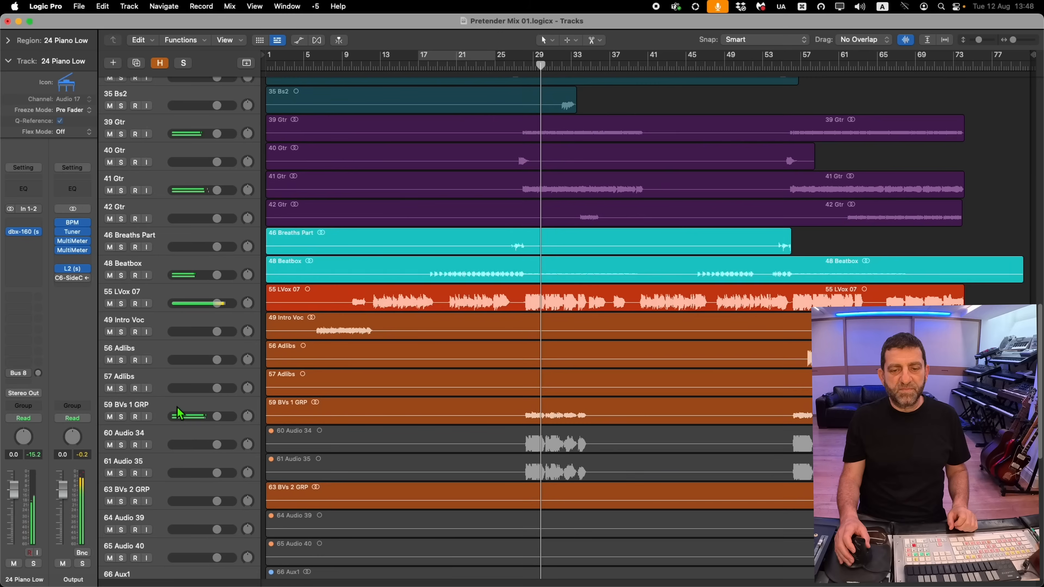
{"action": "left_click", "coordinate": [166, 413]}
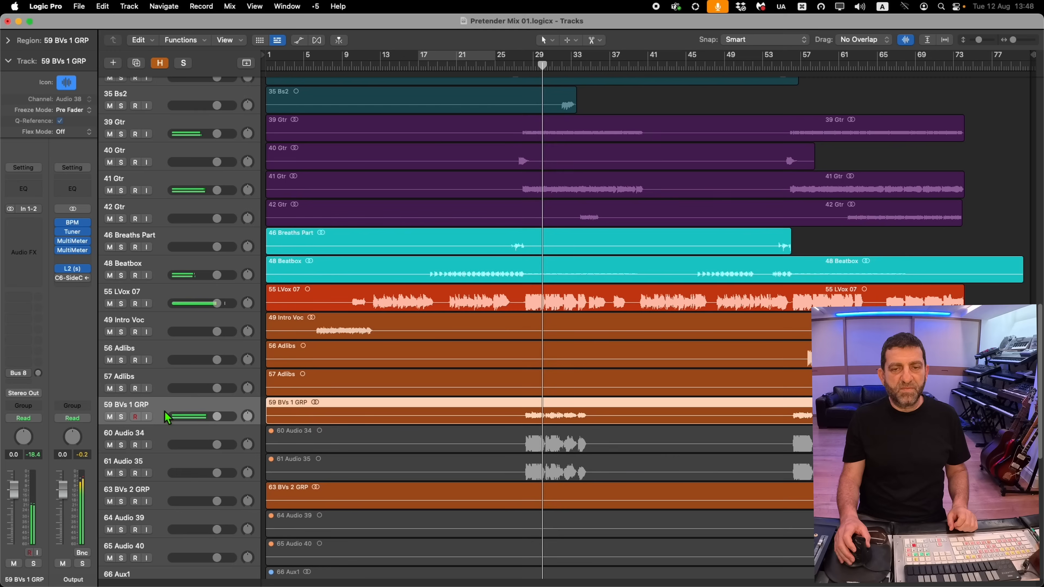
{"action": "key", "text": "s"}
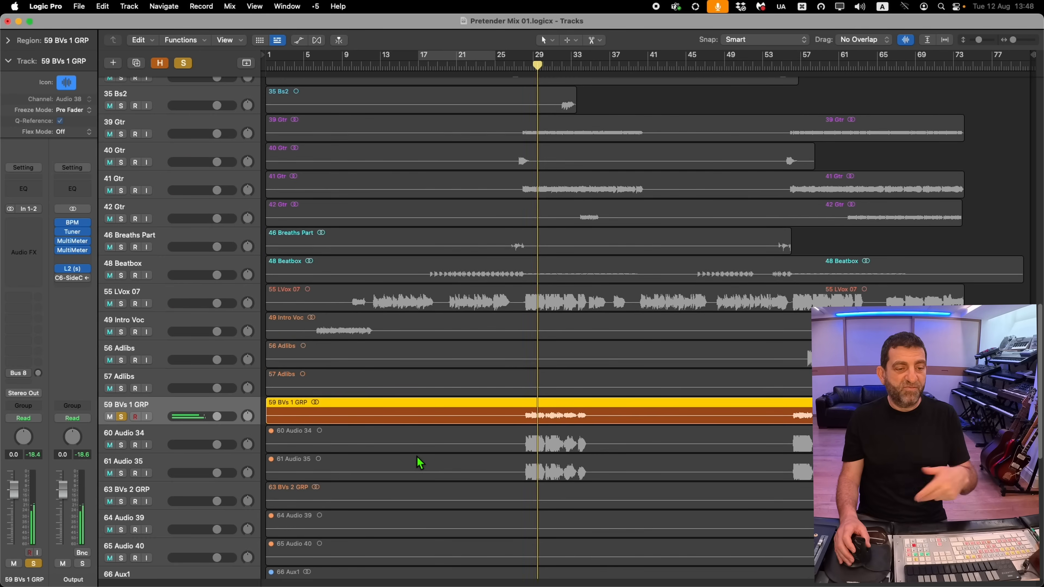
{"action": "left_click", "coordinate": [179, 300]}
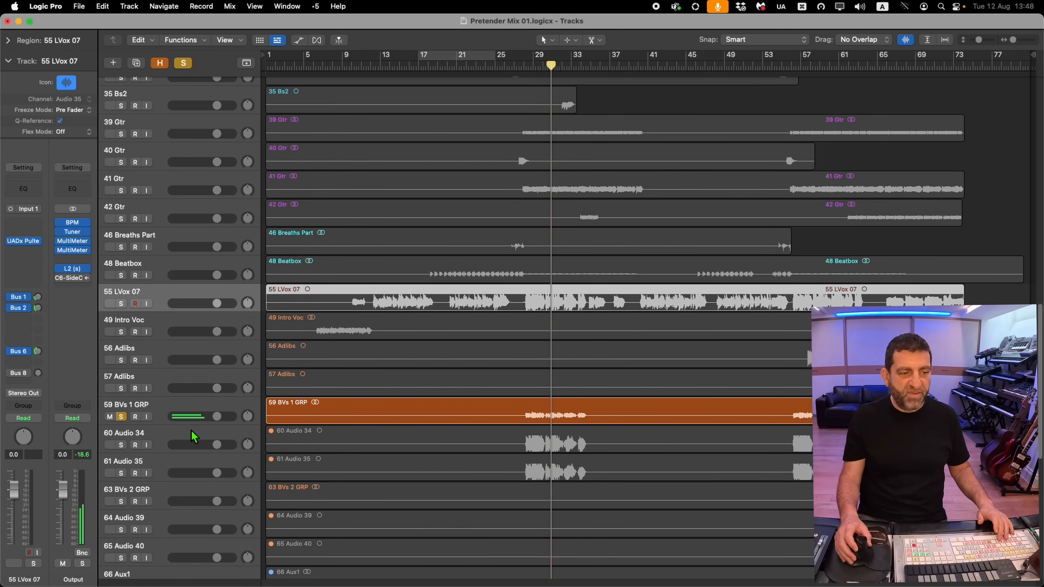
{"action": "left_click", "coordinate": [189, 409]}
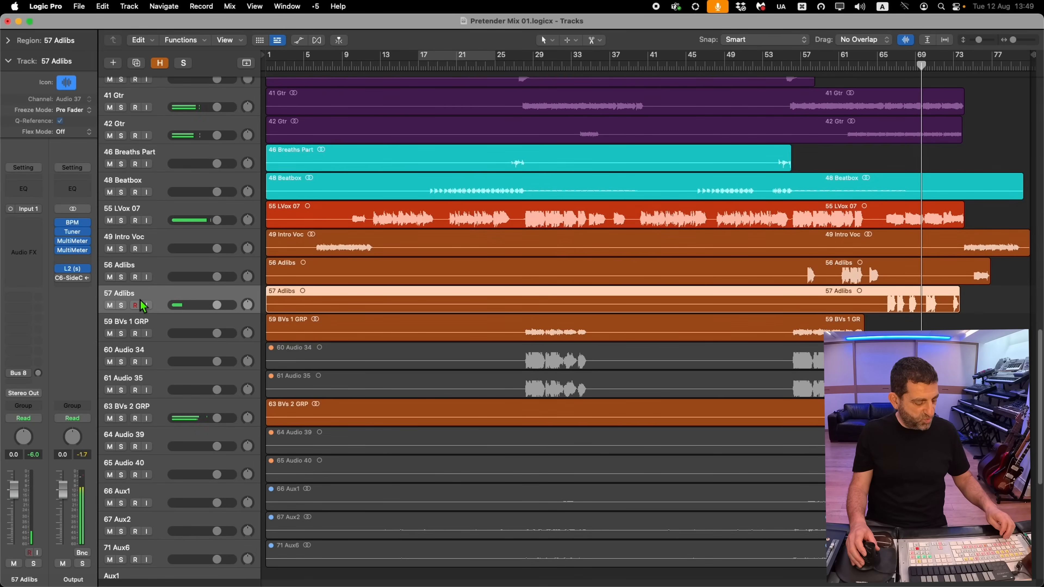
- Paste the Bus 1, Bus 2 and Bus 6 sends onto the 57 Adlibs track, pan it to +10 and play it
{"action": "key", "text": "alt+super+v"}
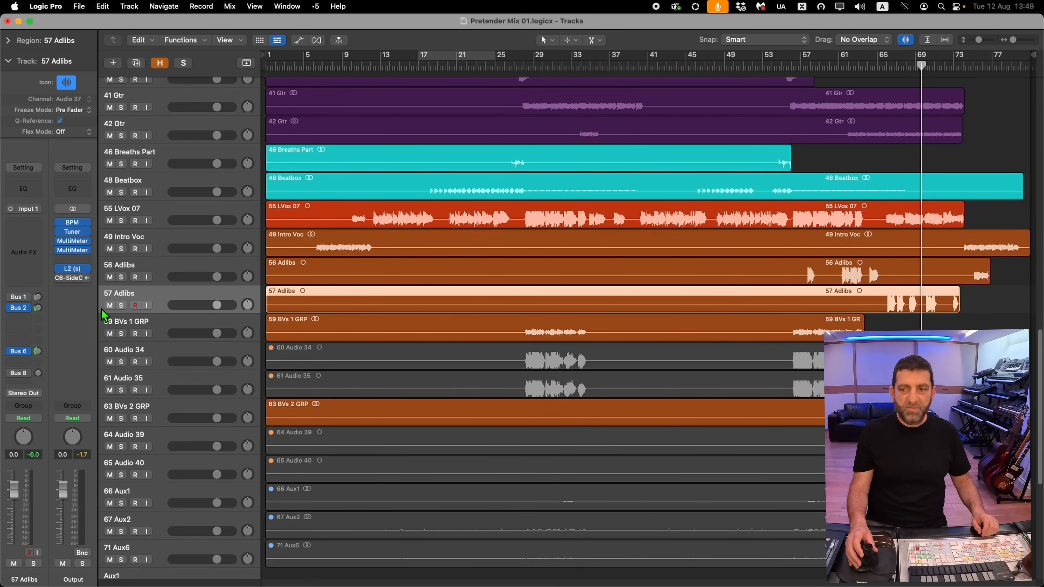
{"action": "key", "text": "space"}
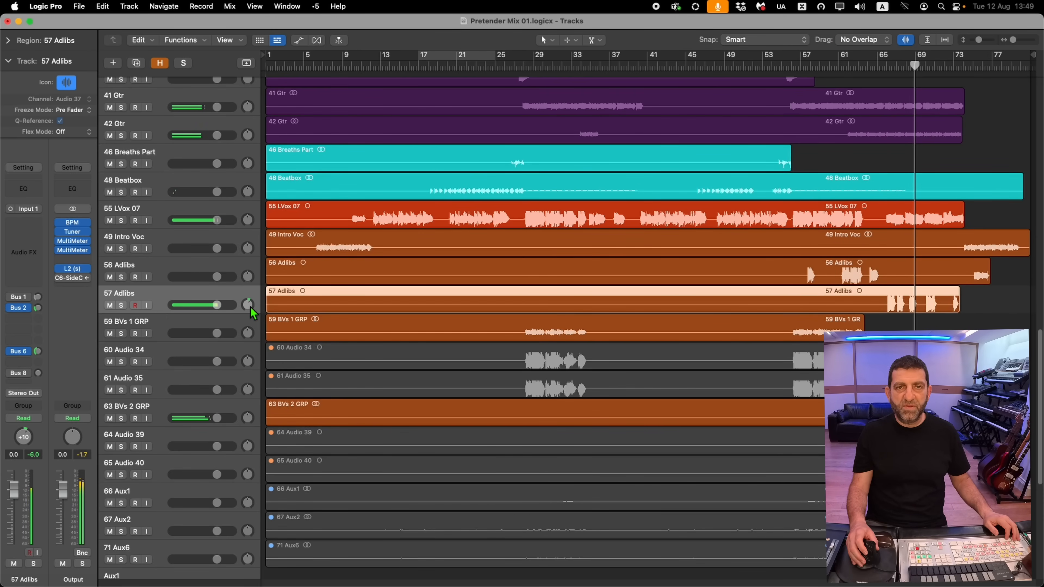
- Duplicate the 55 LVox 07 track with its settings and split off the closing vocal from bar 65 onto the new track
{"action": "left_click", "coordinate": [162, 217]}
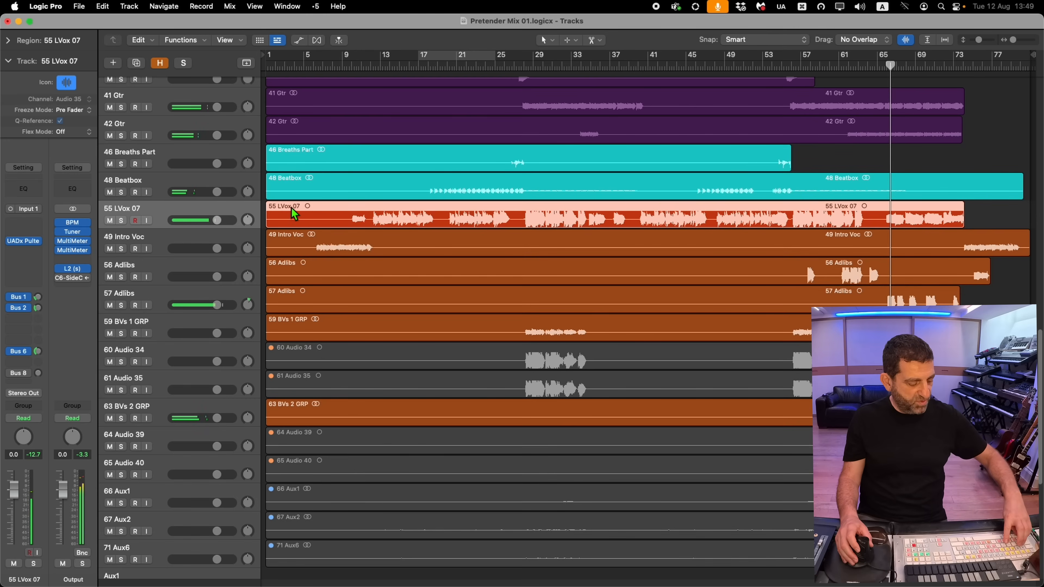
{"action": "key", "text": "super+d"}
{"action": "left_click", "coordinate": [880, 216], "text": "super"}
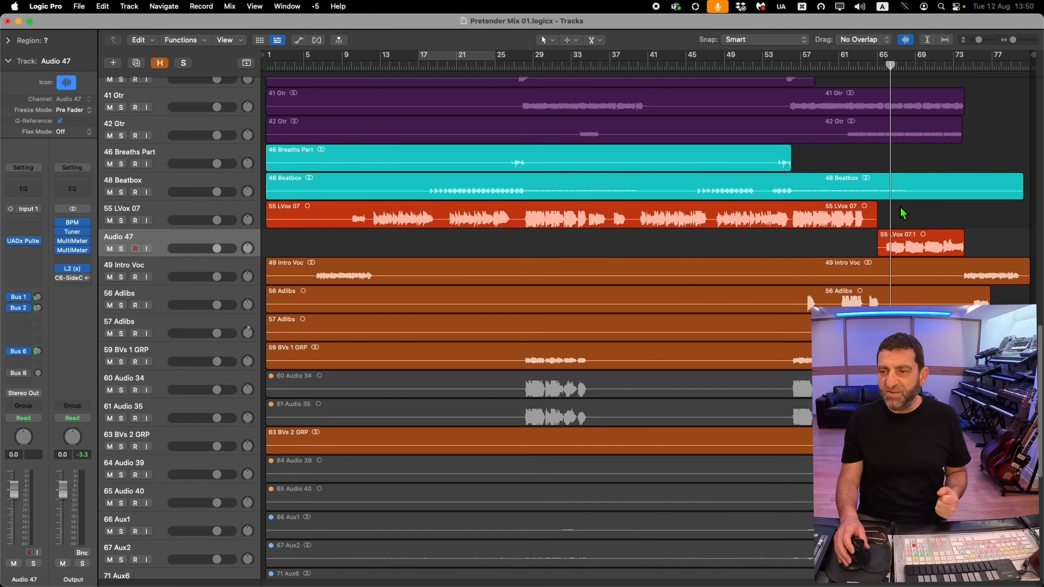
{"action": "left_click", "coordinate": [869, 211]}
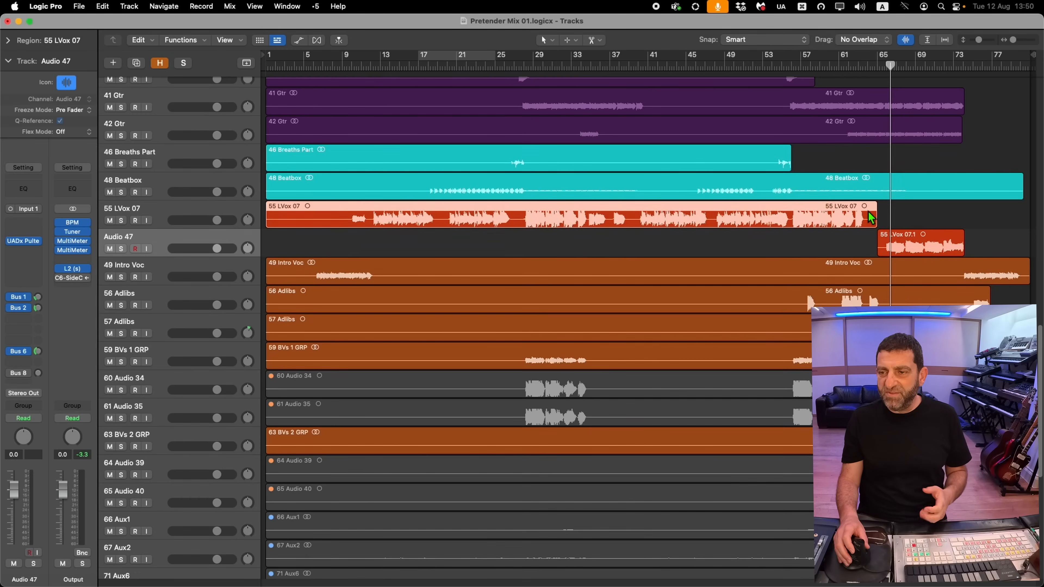
{"action": "left_click", "coordinate": [888, 238]}
{"action": "left_click", "coordinate": [863, 225]}
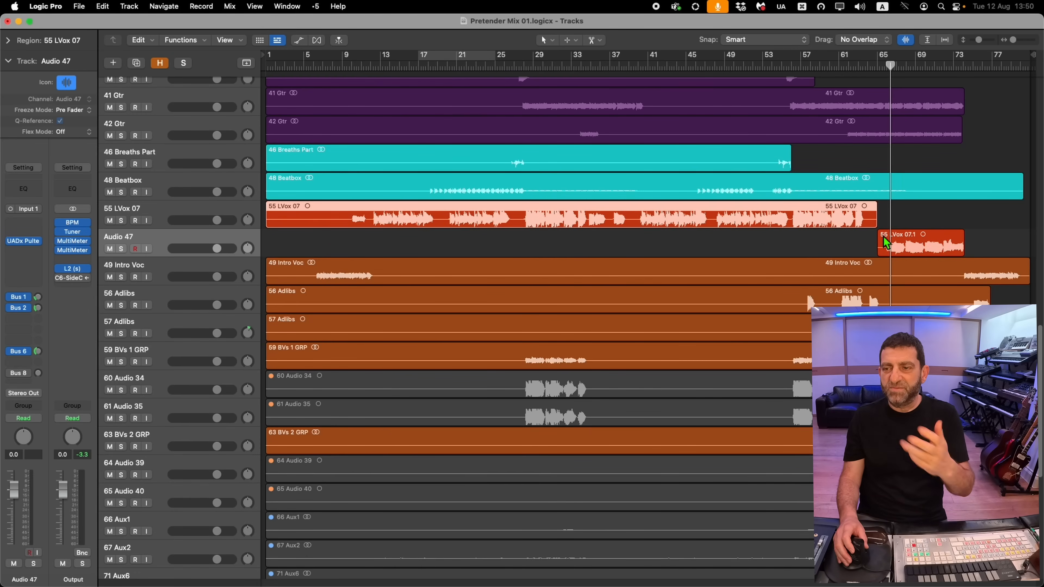
- Examine the end of the 55 LVox 07 region and the start of the moved vocal region around bar 66
{"action": "left_click_drag", "start_coordinate": [893, 201], "coordinate": [828, 310]}
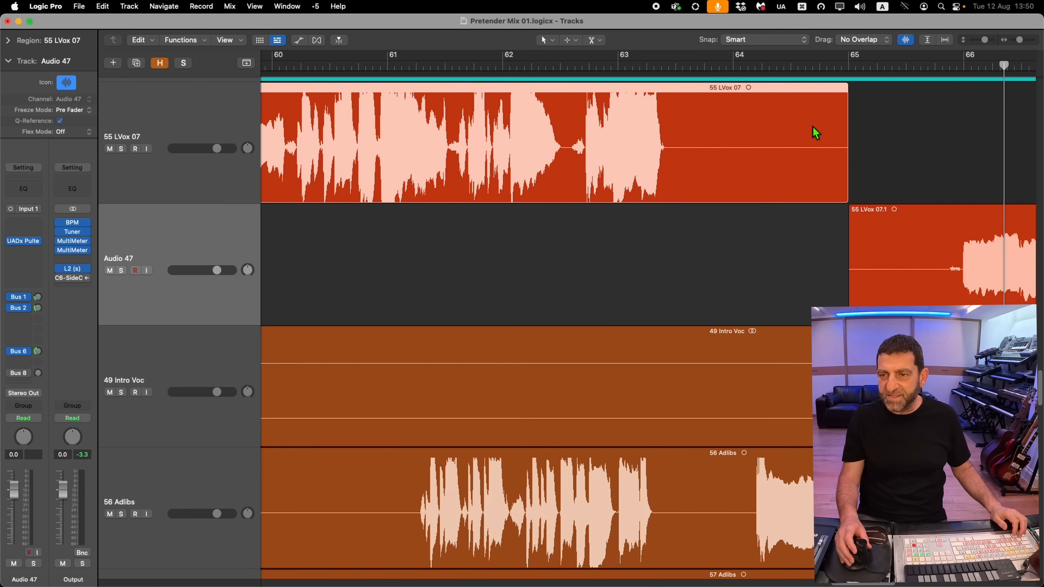
{"action": "left_click", "coordinate": [902, 240]}
{"action": "left_click", "coordinate": [859, 243], "text": "ctrl+alt"}
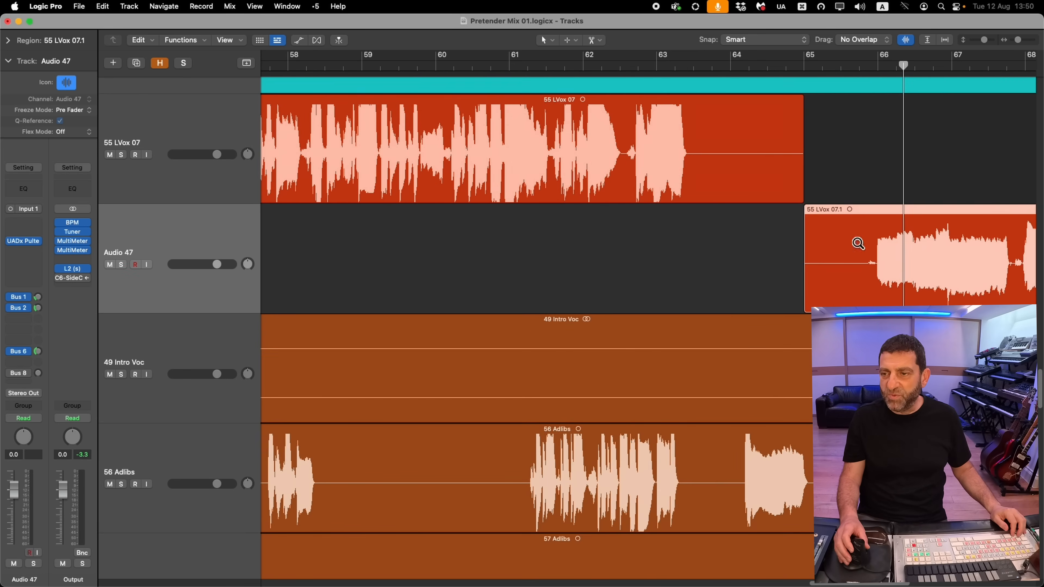
{"action": "left_click_drag", "start_coordinate": [870, 275], "coordinate": [866, 288]}
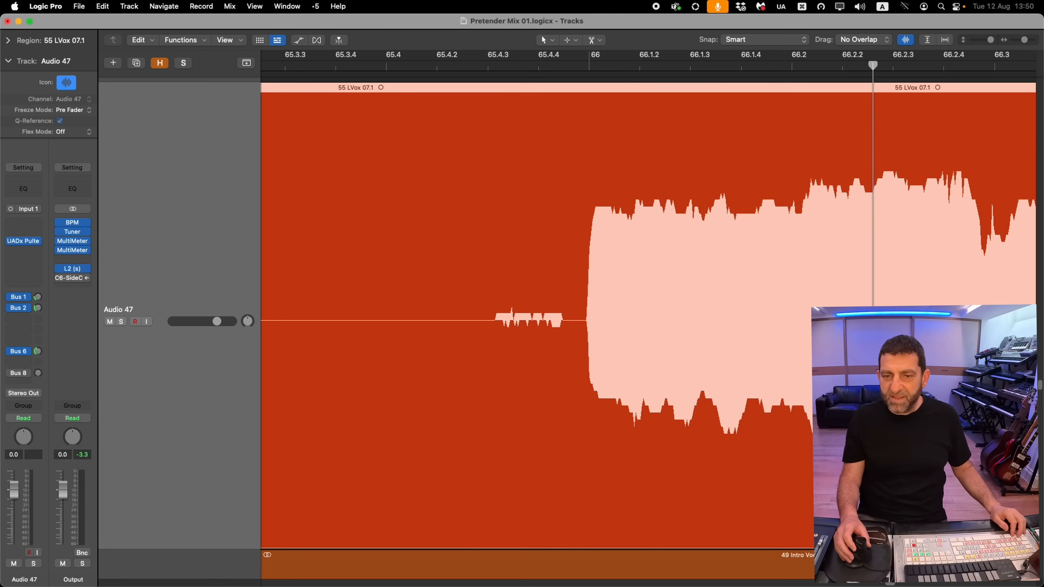
{"action": "left_click", "coordinate": [549, 326], "text": "ctrl+alt"}
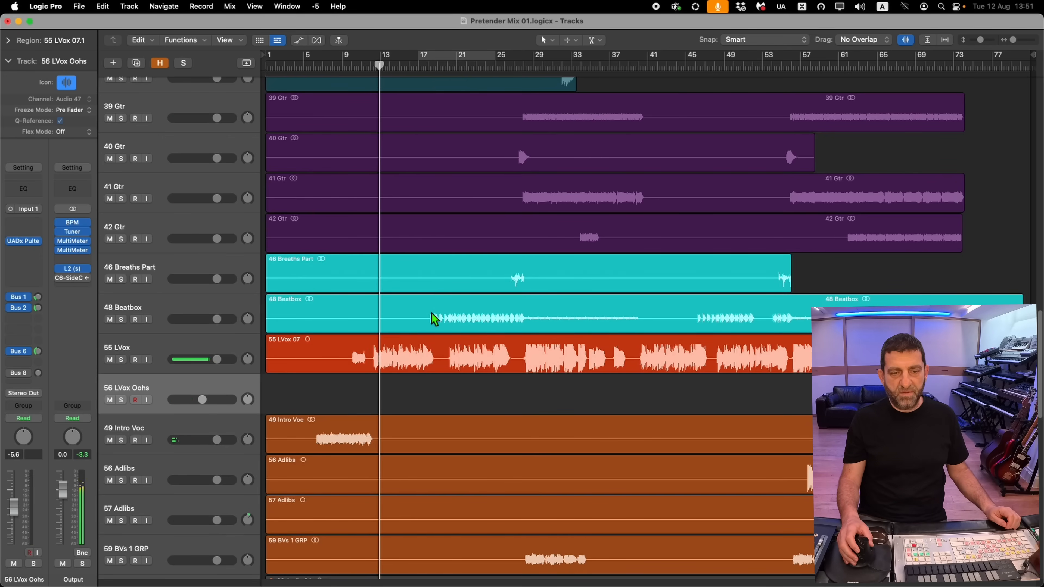
{"action": "left_click", "coordinate": [229, 354]}
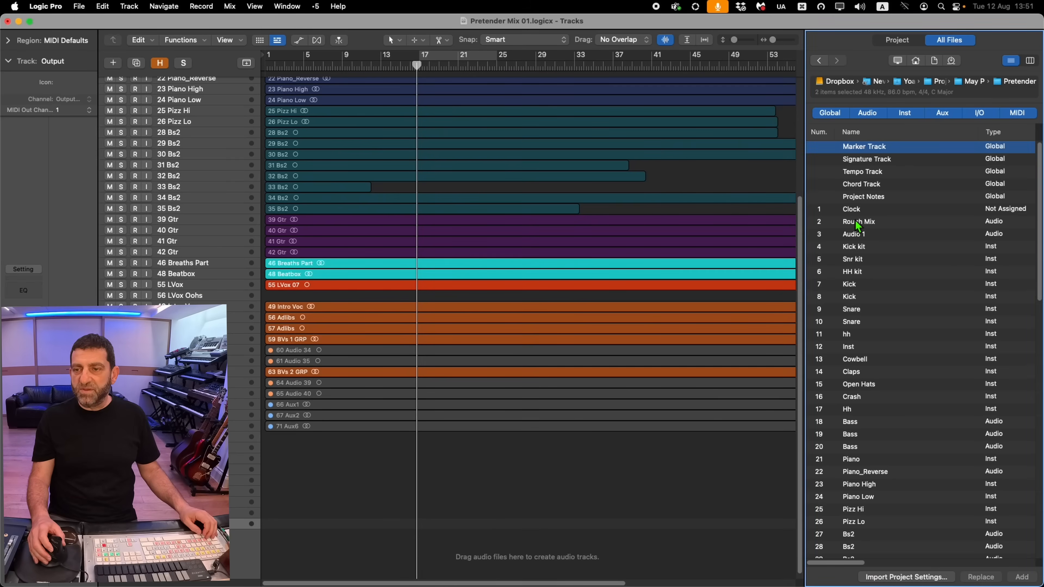
- Import only the plug-ins of the Output channel strip from the other Pretender project into this mix
{"action": "scroll", "coordinate": [904, 391], "scroll_direction": "down", "scroll_amount": 15}
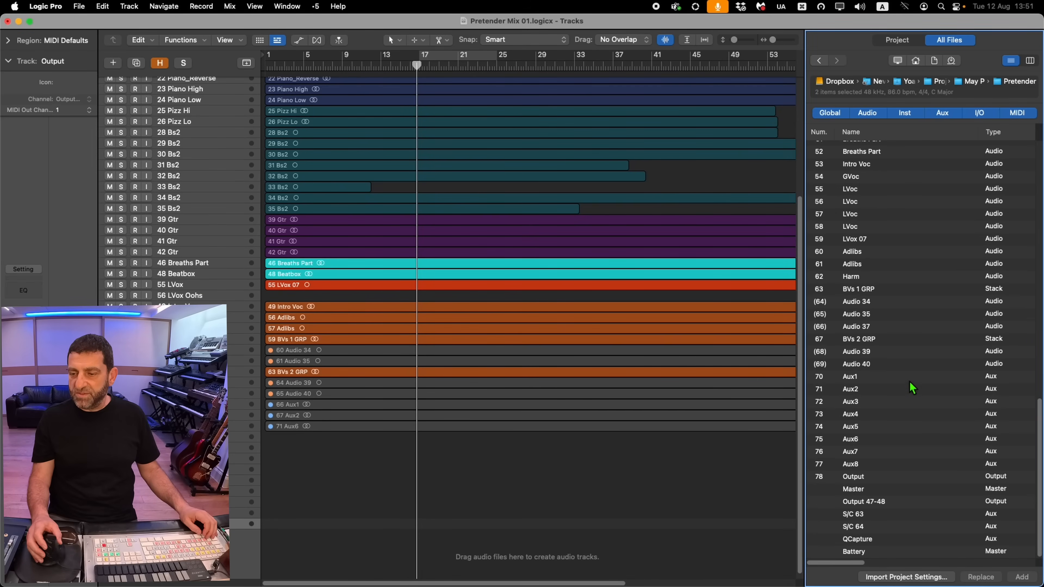
{"action": "left_click", "coordinate": [858, 478]}
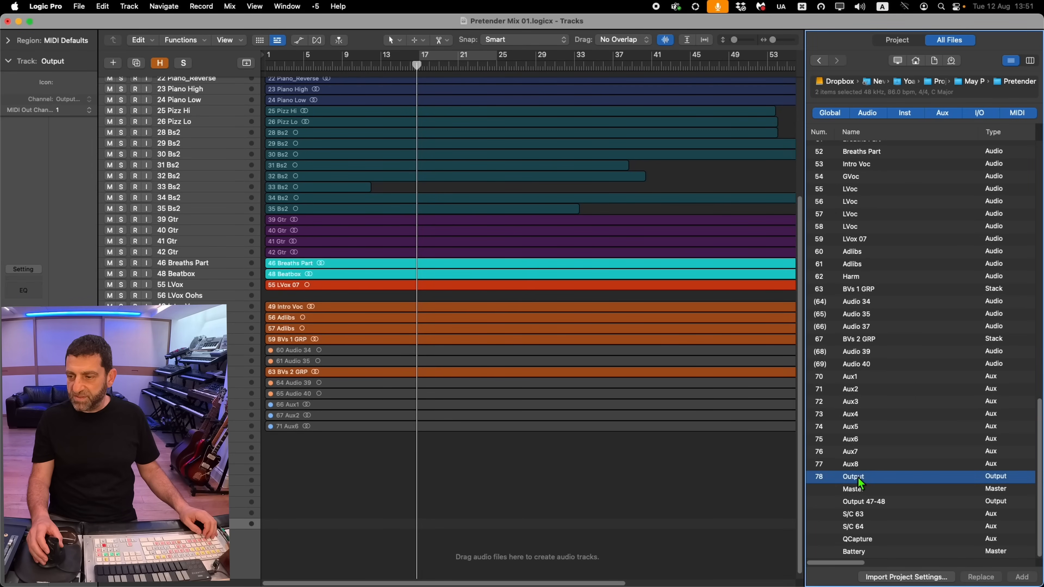
{"action": "scroll", "coordinate": [893, 481], "scroll_direction": "right", "scroll_amount": 10}
{"action": "scroll", "coordinate": [890, 486], "scroll_direction": "left", "scroll_amount": 5}
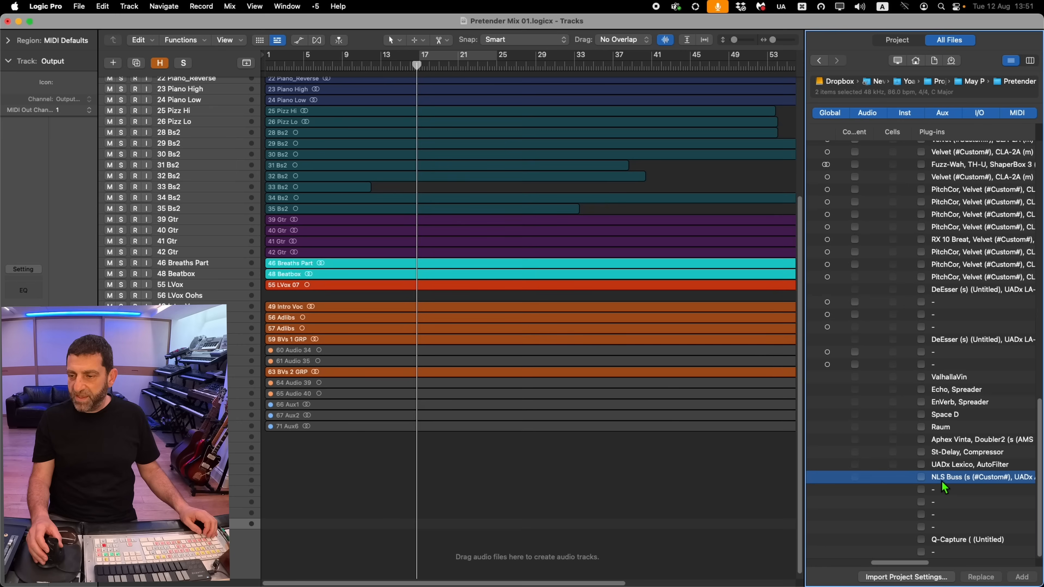
{"action": "left_click", "coordinate": [921, 478]}
{"action": "left_click", "coordinate": [1022, 578]}
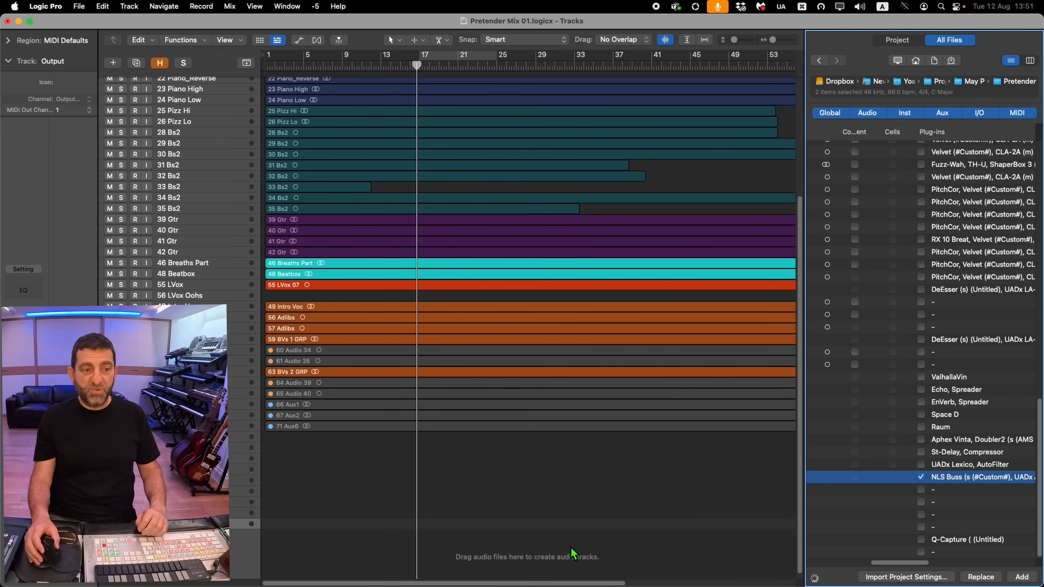
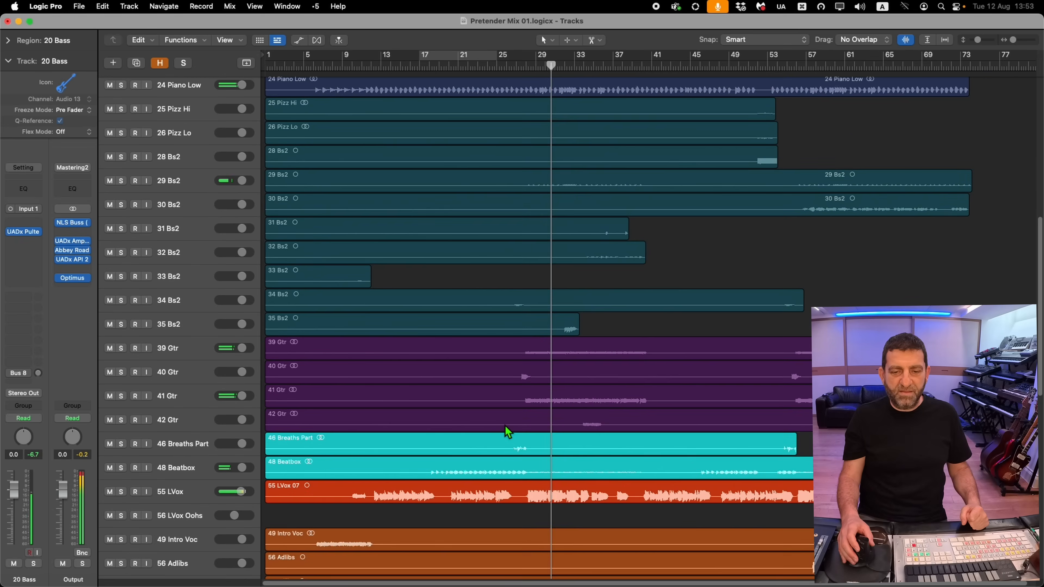
- Solo the 41 Gtr track and insert the stereo C1 comp (s) compressor on its channel
{"action": "left_click", "coordinate": [110, 398]}
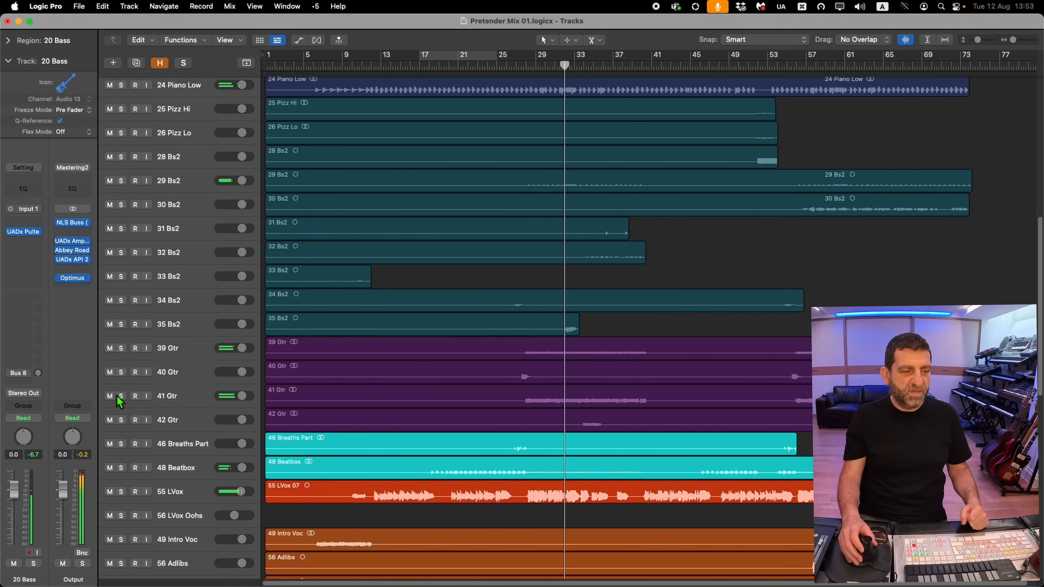
{"action": "left_click", "coordinate": [121, 397]}
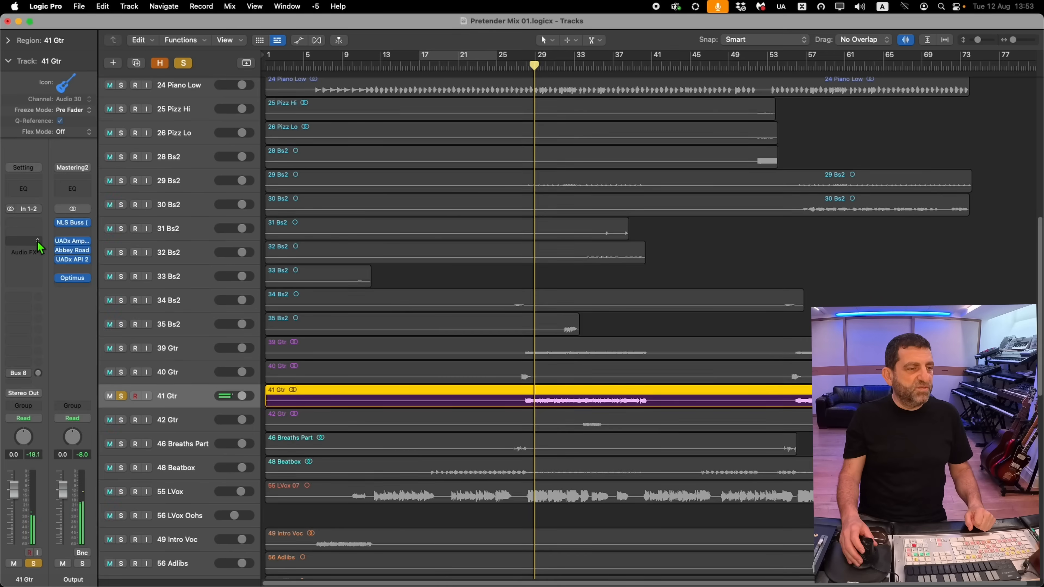
{"action": "left_click", "coordinate": [40, 248]}
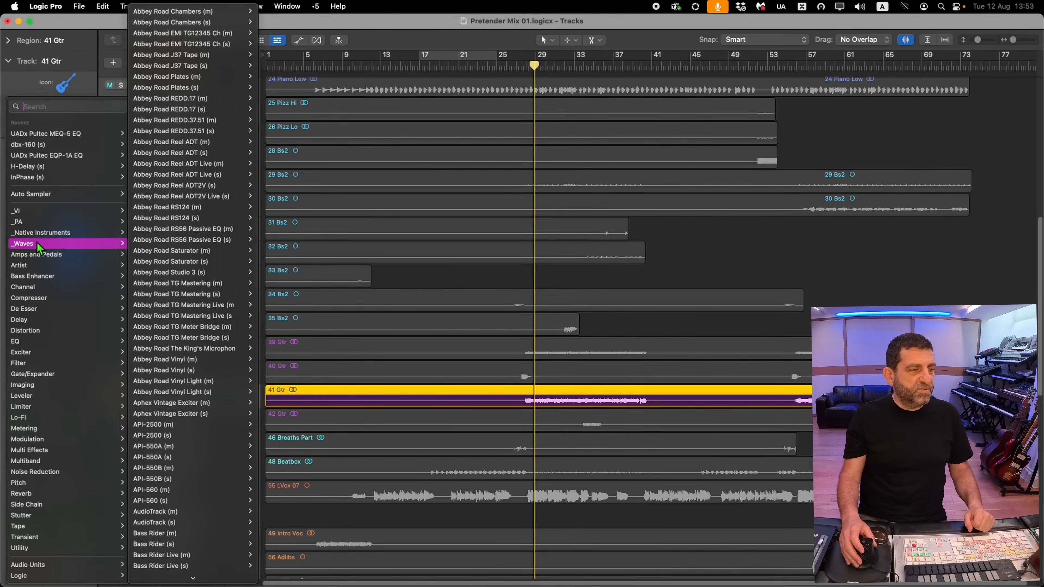
{"action": "mouse_move", "coordinate": [47, 300]}
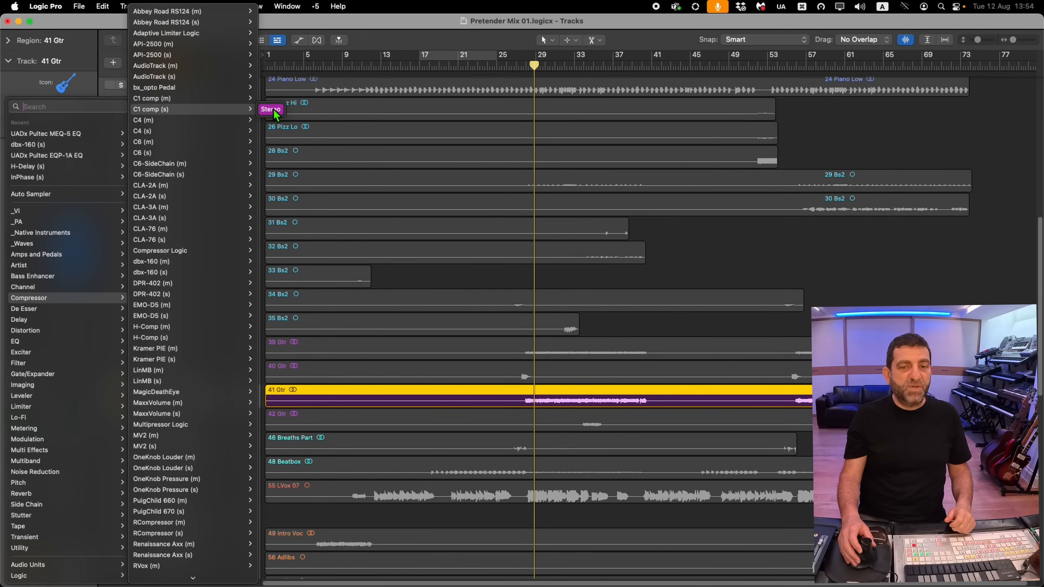
{"action": "left_click", "coordinate": [272, 110]}
- Set the C1 compressor's side chain source to the 08 Kick track (Audio 3)
{"action": "left_click", "coordinate": [606, 170]}
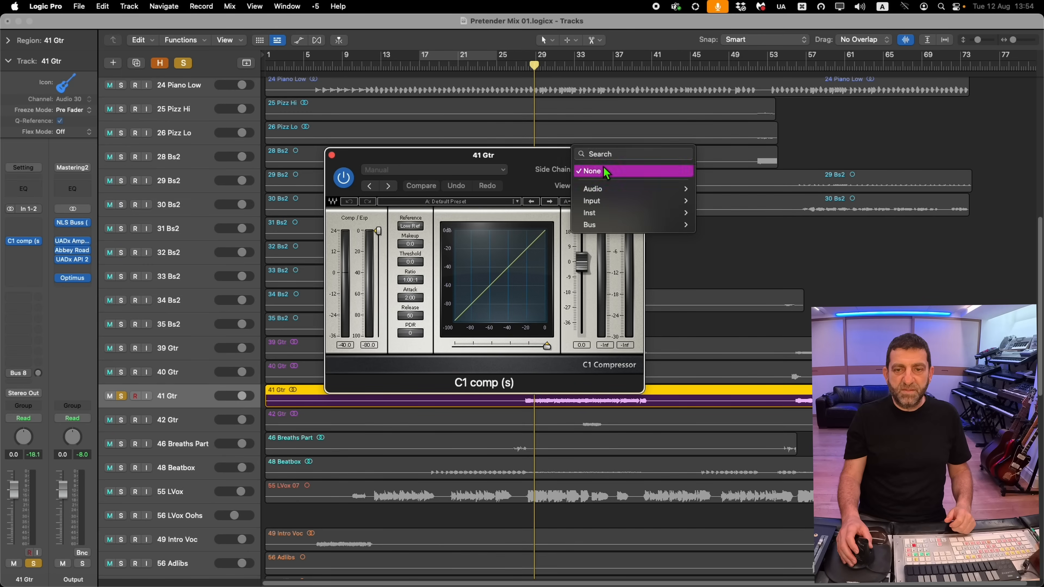
{"action": "mouse_move", "coordinate": [604, 189]}
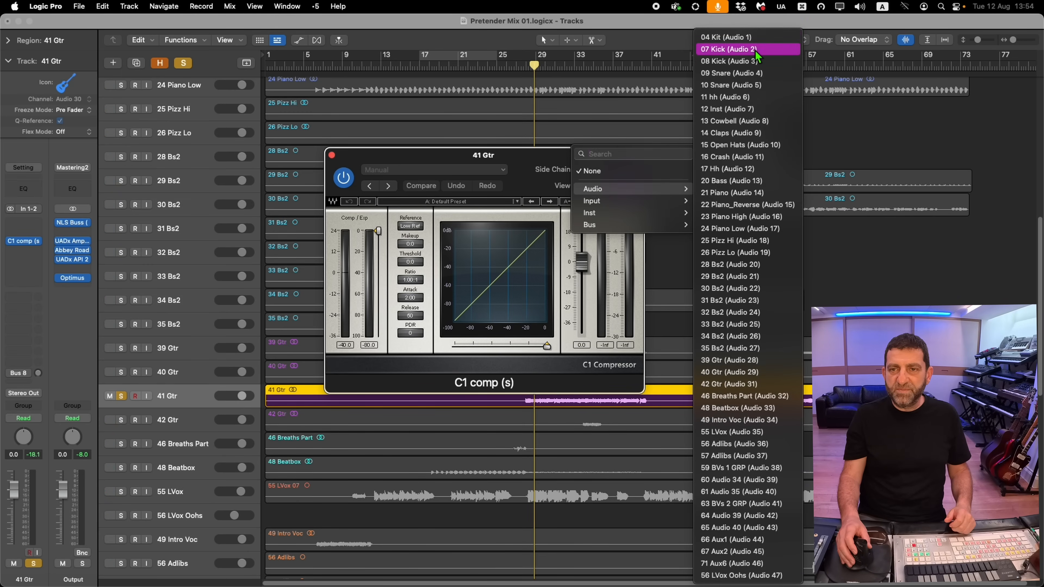
{"action": "left_click", "coordinate": [730, 61]}
- Set the C1 compressor's threshold to -31.1, attack to 0.02 and ratio to about 1.16:1, checking 41 Gtr soloed and in the full mix
{"action": "key", "text": "space"}
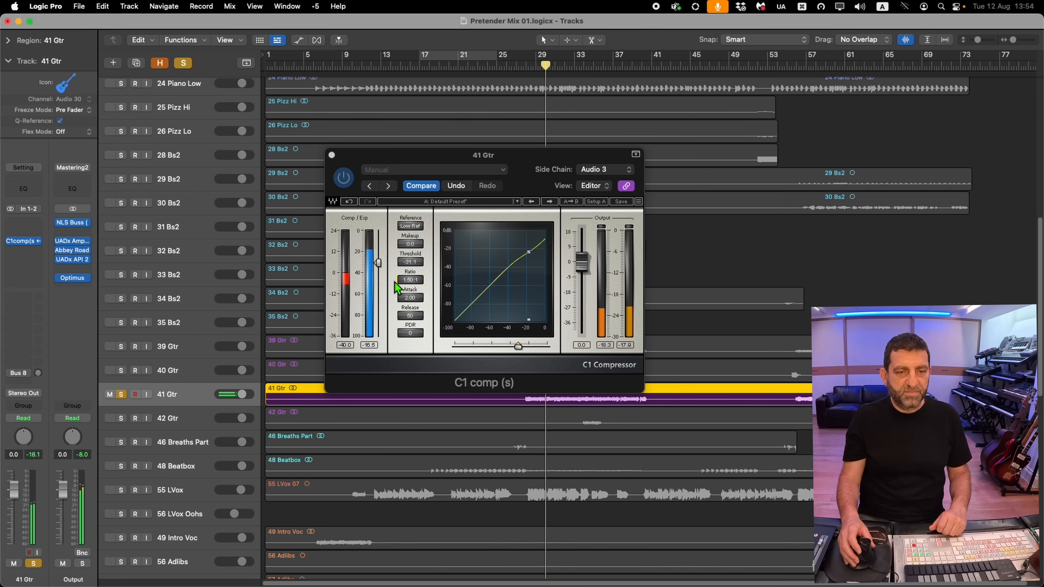
{"action": "left_click_drag", "start_coordinate": [416, 306], "coordinate": [414, 314]}
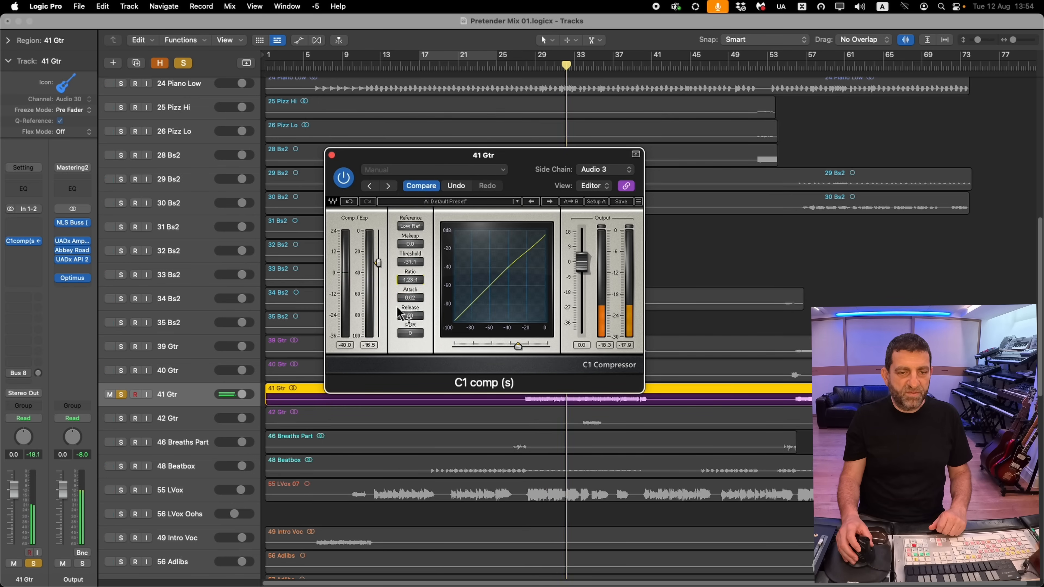
{"action": "left_click_drag", "start_coordinate": [392, 315], "coordinate": [393, 315]}
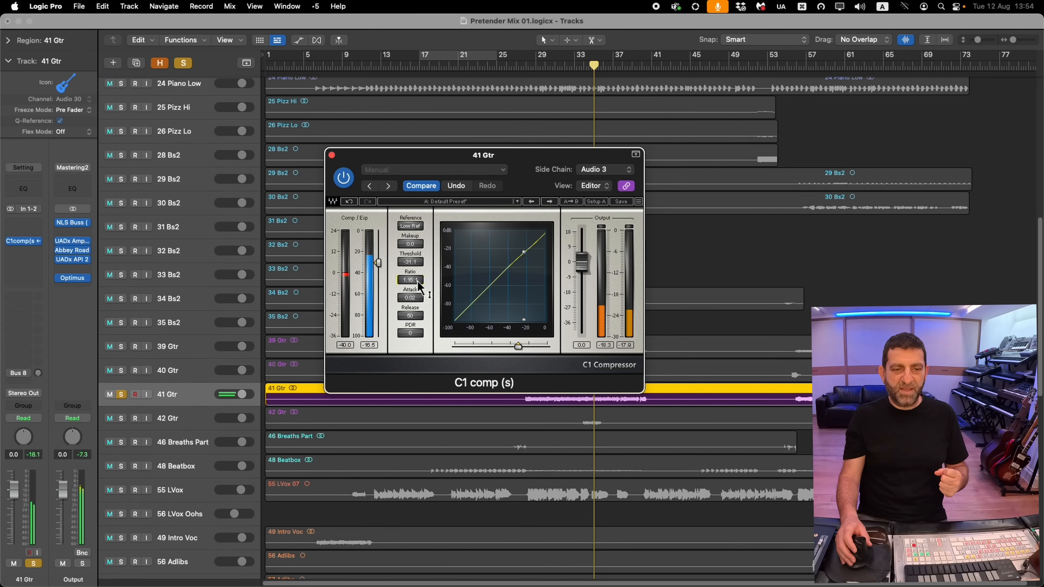
{"action": "left_click", "coordinate": [125, 399]}
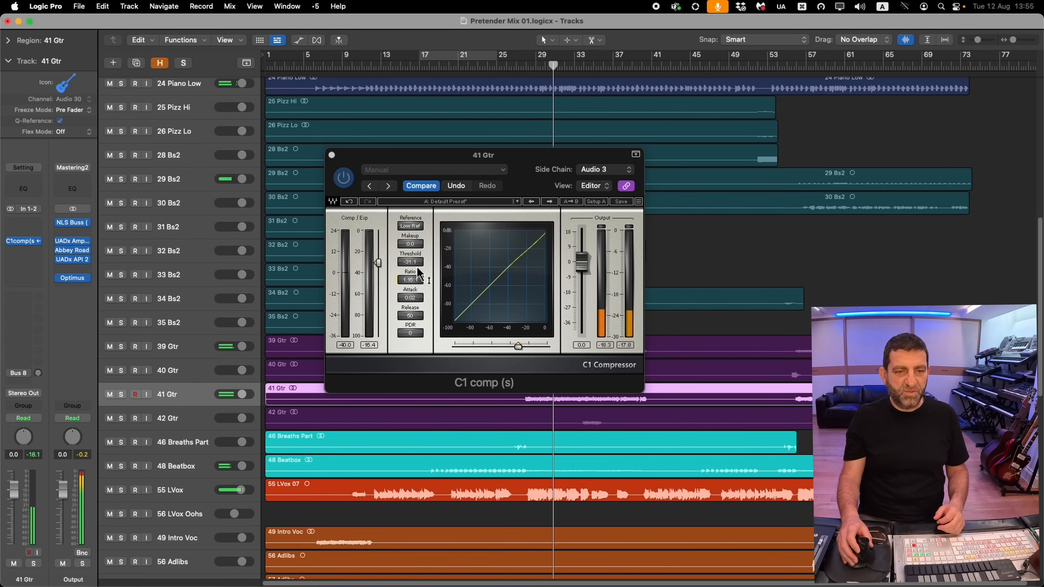
{"action": "left_click", "coordinate": [416, 280]}
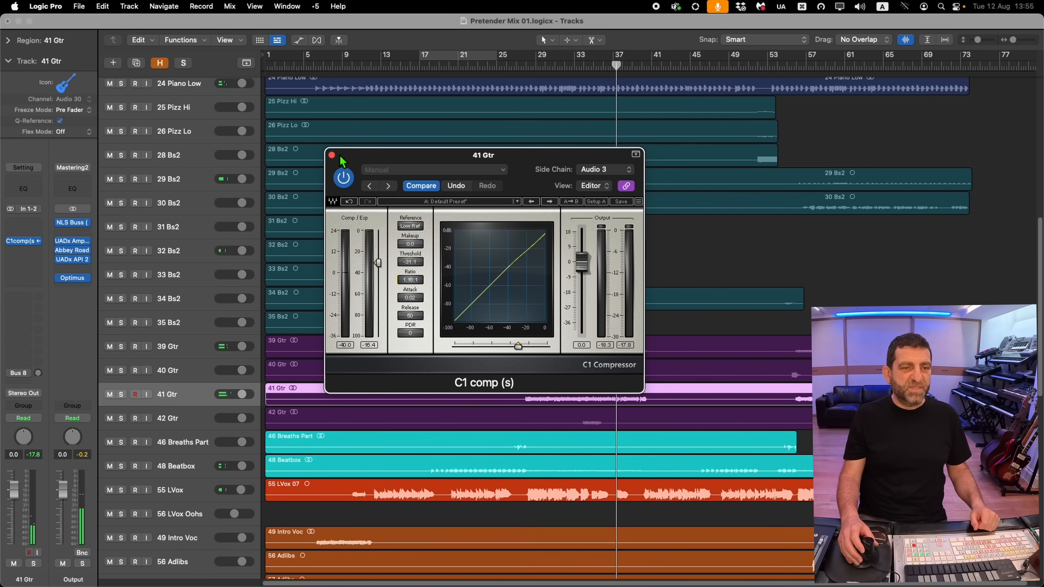
{"action": "left_click", "coordinate": [332, 156]}
- Add a Bus 63 → S/C 63 send to the 08 Kick and 09 Snare tracks together and raise its level
{"action": "scroll", "coordinate": [343, 153], "scroll_direction": "up", "scroll_amount": 10}
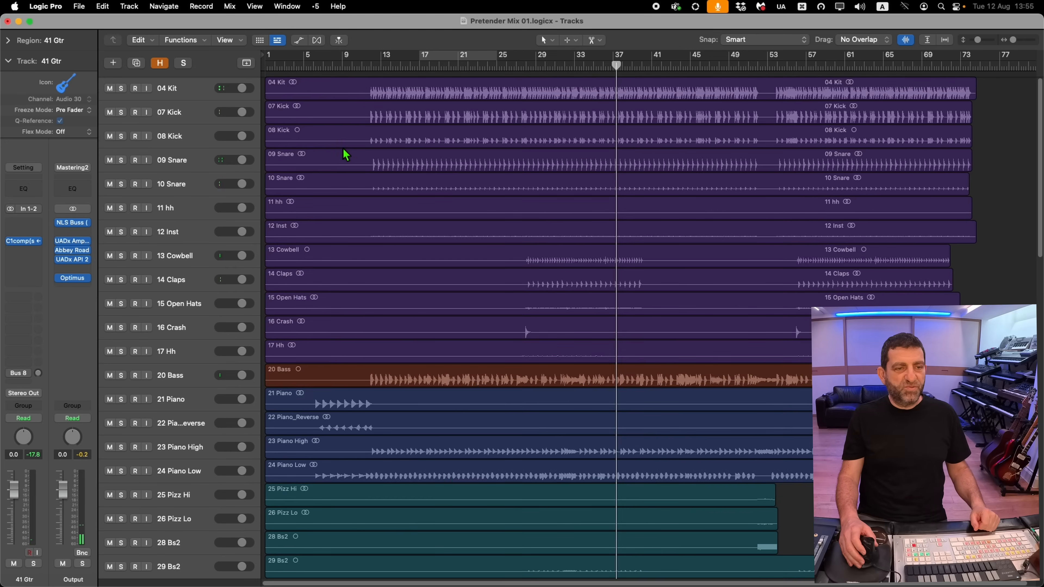
{"action": "left_click", "coordinate": [197, 138]}
{"action": "left_click", "coordinate": [196, 161], "text": "shift"}
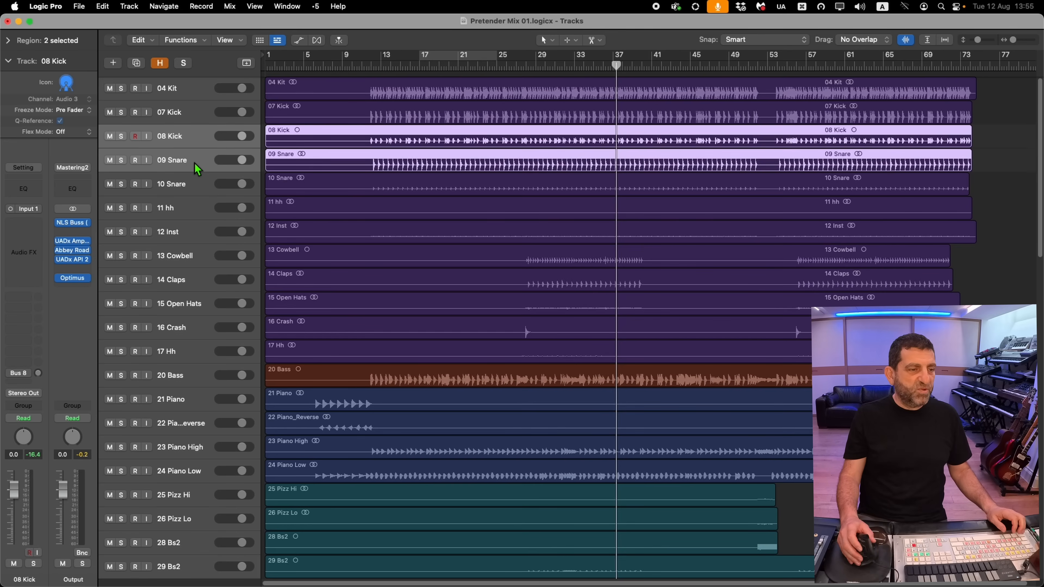
{"action": "left_click", "coordinate": [18, 385]}
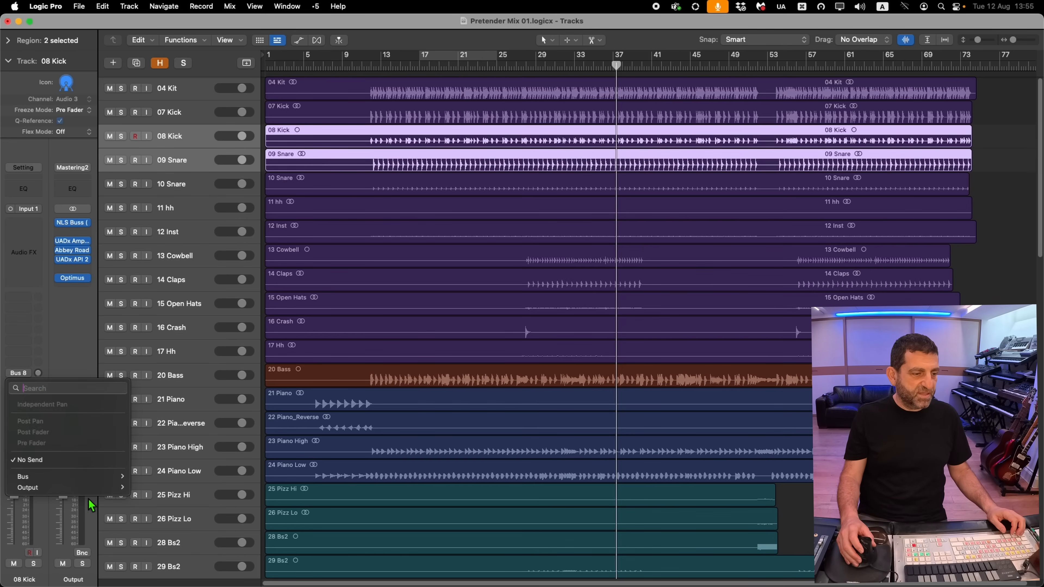
{"action": "mouse_move", "coordinate": [61, 481]}
{"action": "mouse_move", "coordinate": [169, 513]}
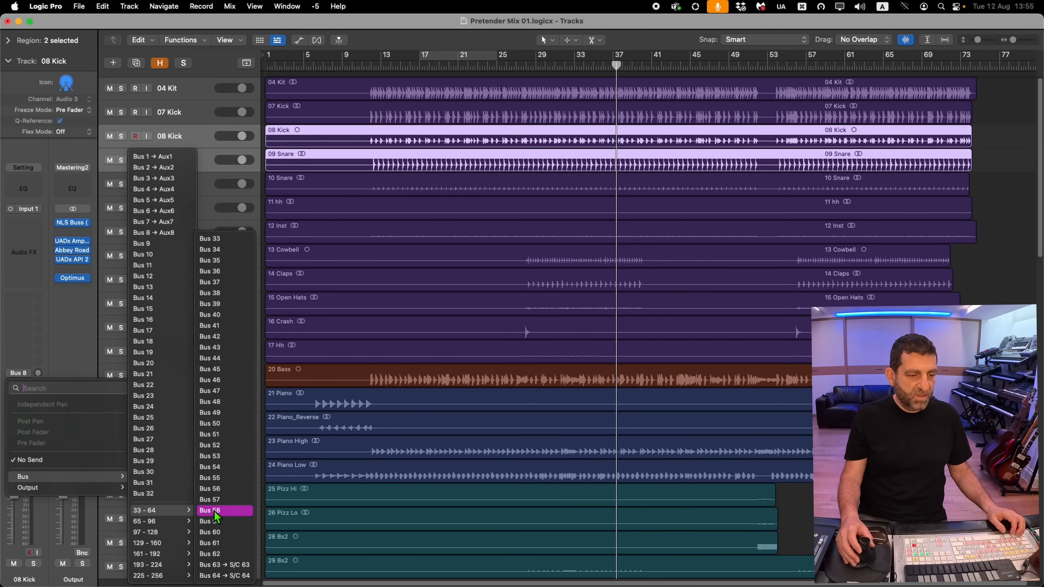
{"action": "left_click", "coordinate": [234, 566]}
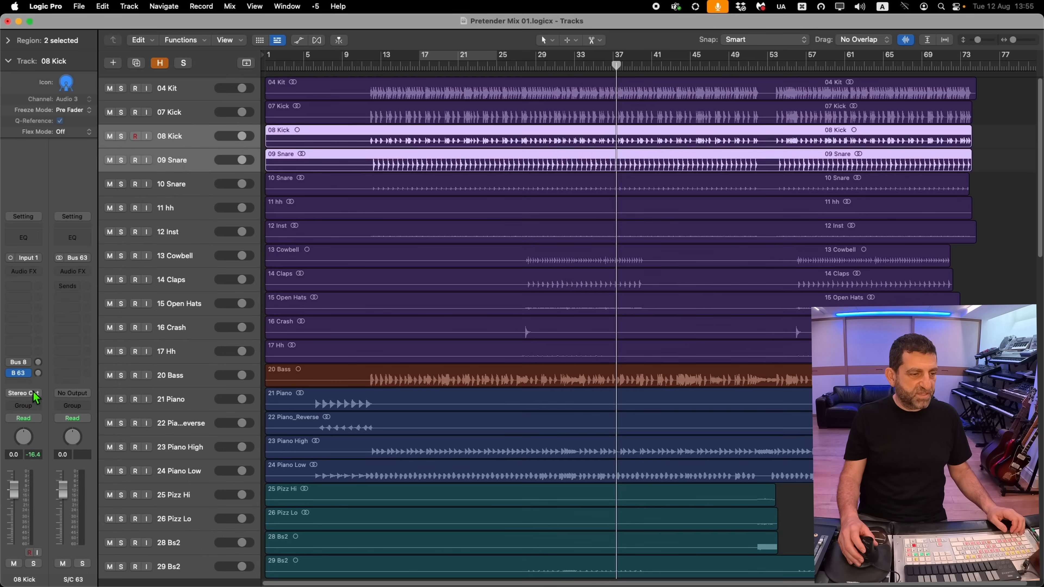
{"action": "key", "text": "Down"}
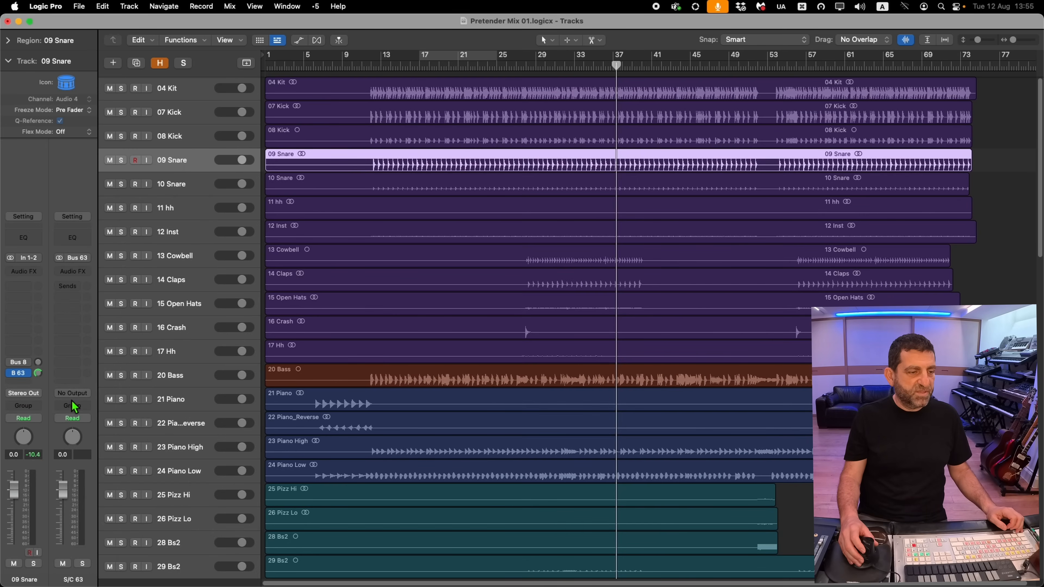
- Switch the side chain source of 41 Gtr's C1 compressor to Bus 63 and play back, toggling the compressor's bypass to compare
{"action": "scroll", "coordinate": [319, 475], "scroll_direction": "down", "scroll_amount": 10}
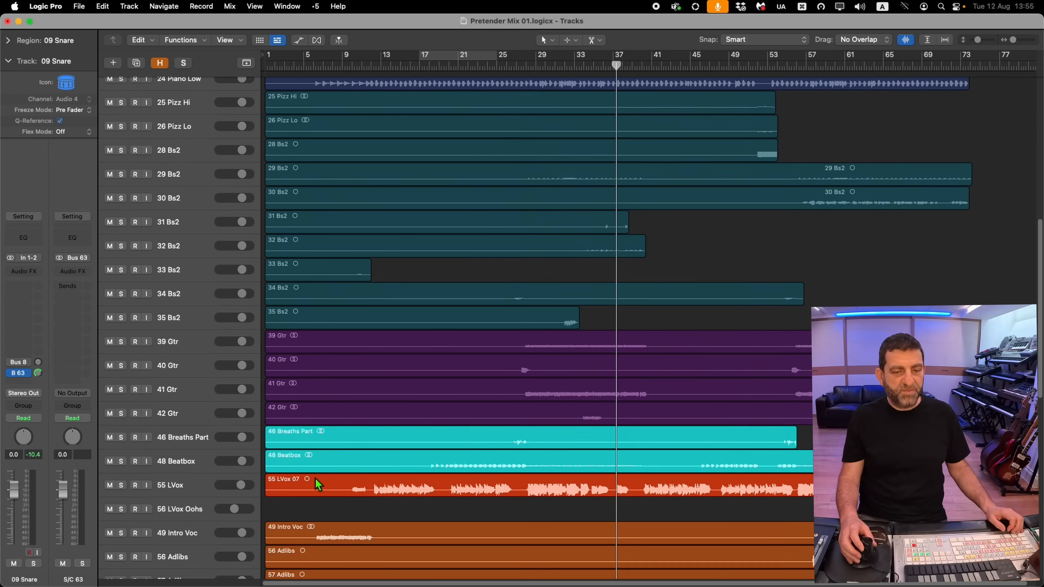
{"action": "left_click", "coordinate": [198, 389]}
{"action": "left_click", "coordinate": [24, 241]}
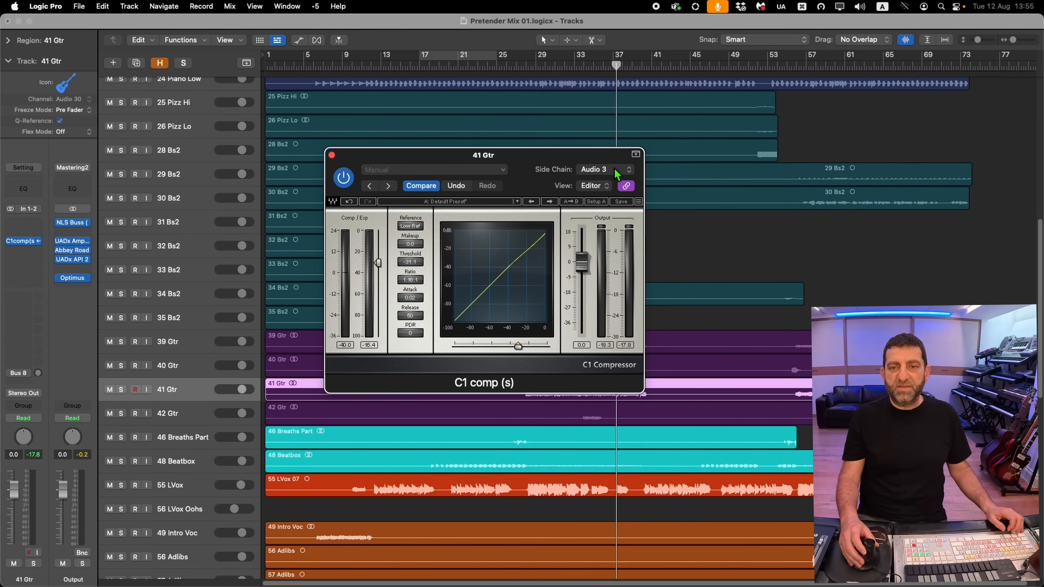
{"action": "left_click", "coordinate": [617, 171]}
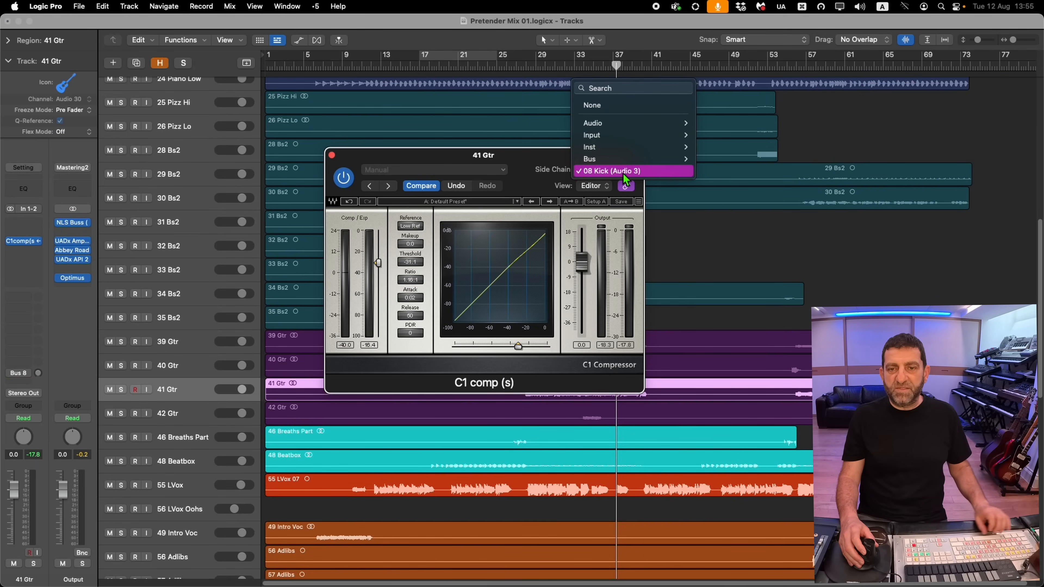
{"action": "mouse_move", "coordinate": [641, 160]}
{"action": "left_click", "coordinate": [759, 243]}
{"action": "key", "text": "space"}
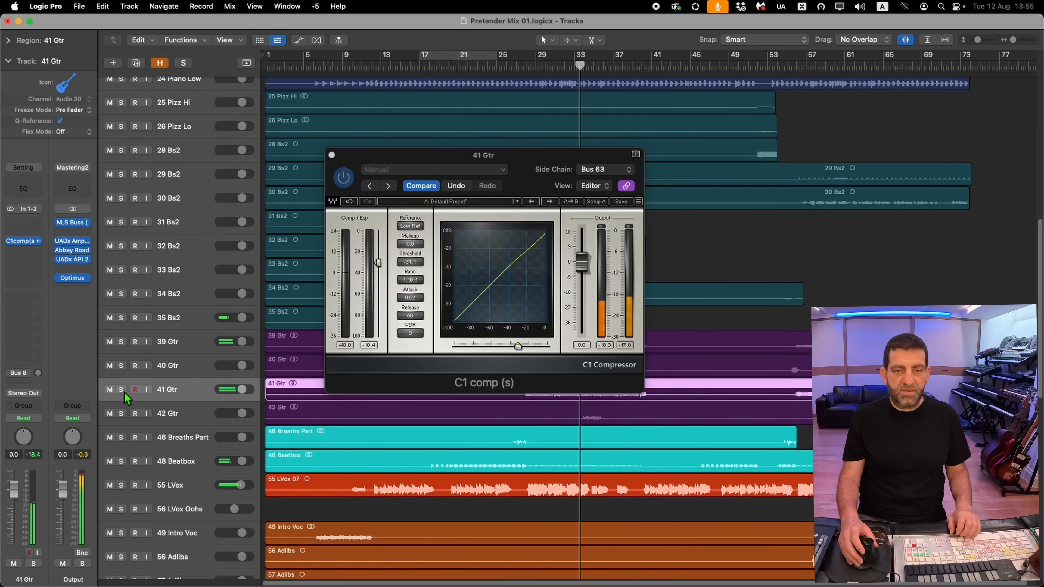
{"action": "left_click", "coordinate": [342, 177]}
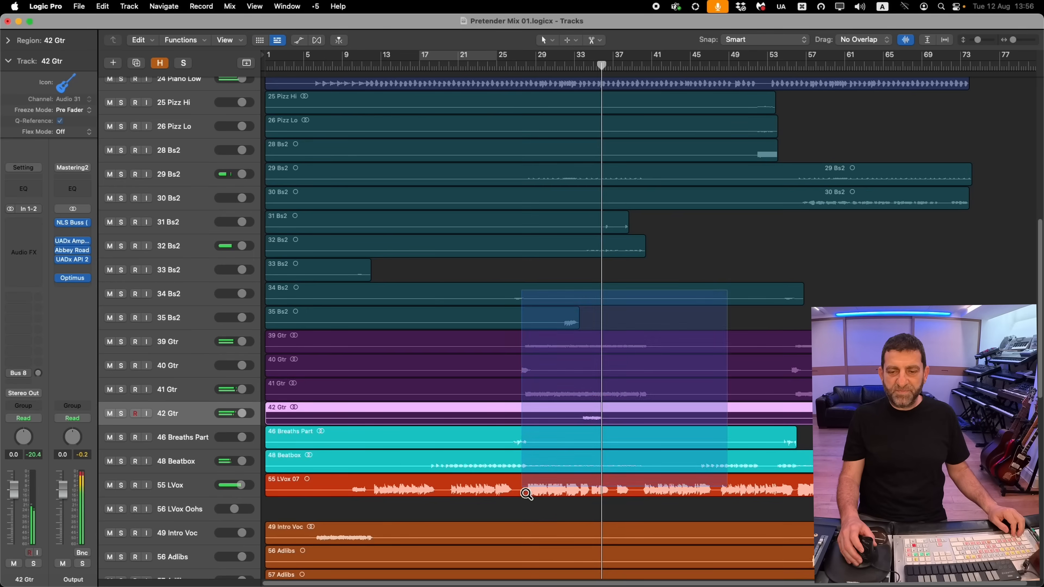
- Isolate the short guitar phrase between bars 34 and 36 on 42 Gtr and place a copy of it starting at bar 36
{"action": "left_click", "coordinate": [503, 352]}
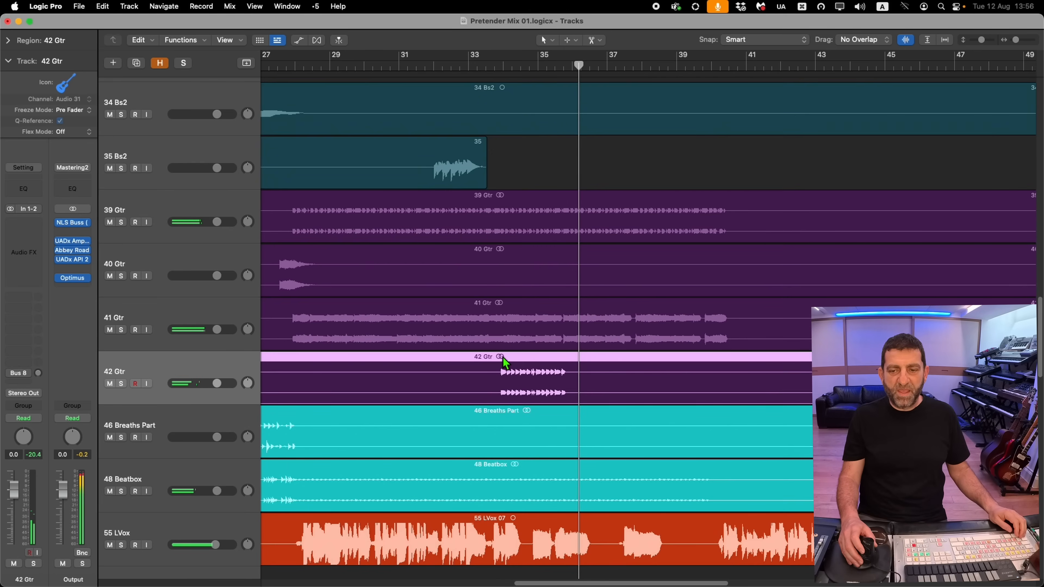
{"action": "left_click_drag", "start_coordinate": [505, 387], "coordinate": [567, 390]}
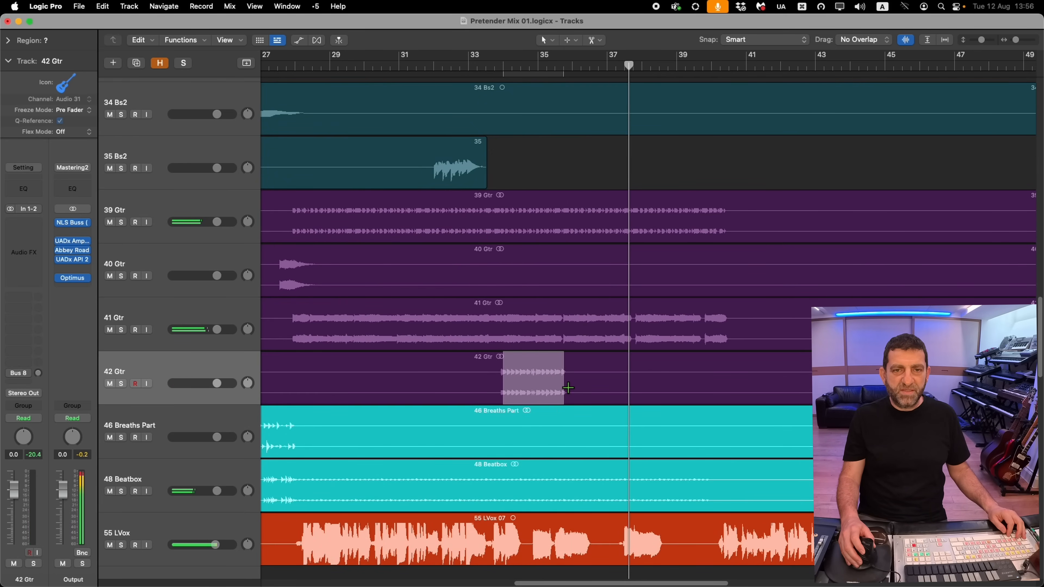
{"action": "left_click", "coordinate": [500, 394], "text": "shift"}
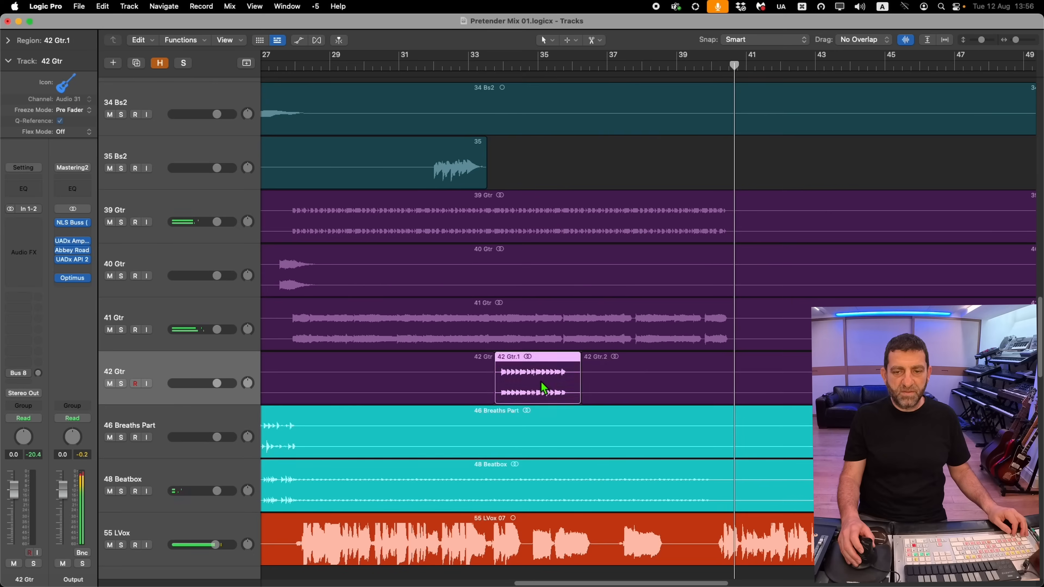
{"action": "left_click_drag", "start_coordinate": [553, 385], "coordinate": [628, 385]}
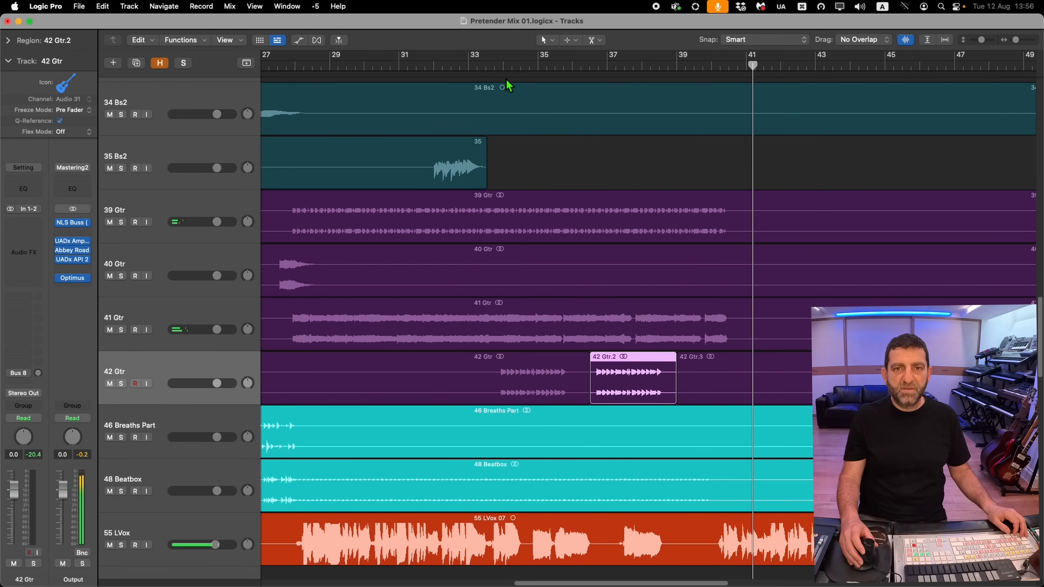
{"action": "left_click", "coordinate": [547, 76]}
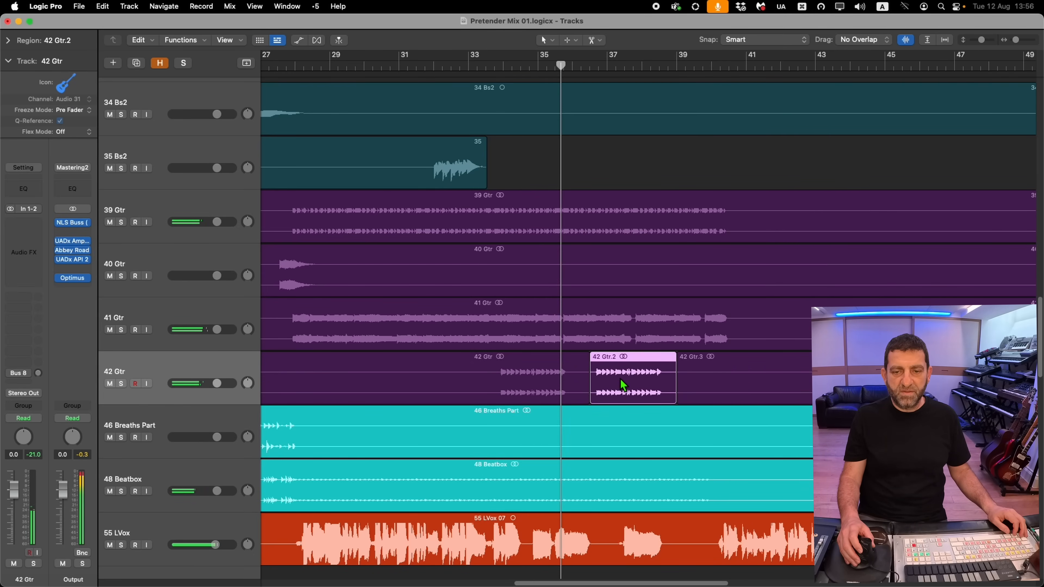
{"action": "left_click_drag", "start_coordinate": [621, 379], "coordinate": [601, 381]}
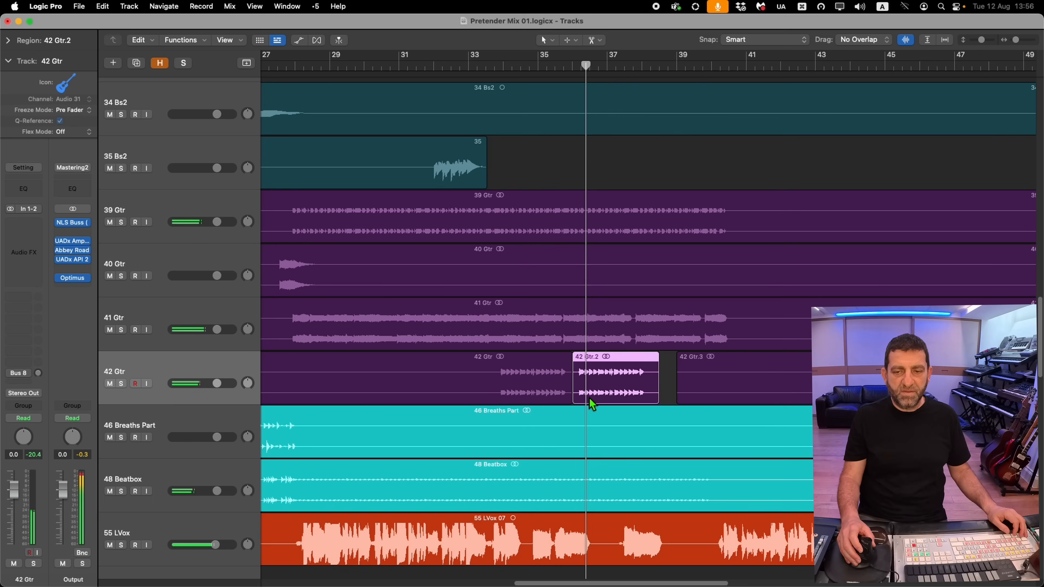
{"action": "left_click", "coordinate": [482, 67]}
{"action": "left_click", "coordinate": [188, 372]}
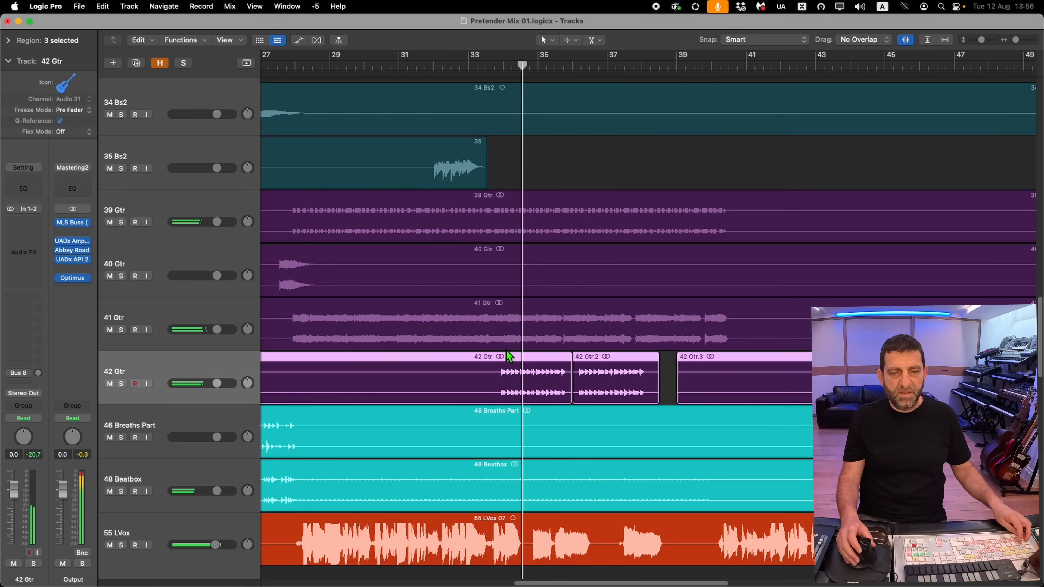
- Lower 41 Gtr's volume automation to -2.0 dB from about bar 34 to bar 38 and play the passage
{"action": "key", "text": "a"}
{"action": "left_click_drag", "start_coordinate": [503, 339], "coordinate": [606, 333]}
{"action": "left_click", "coordinate": [606, 329]}
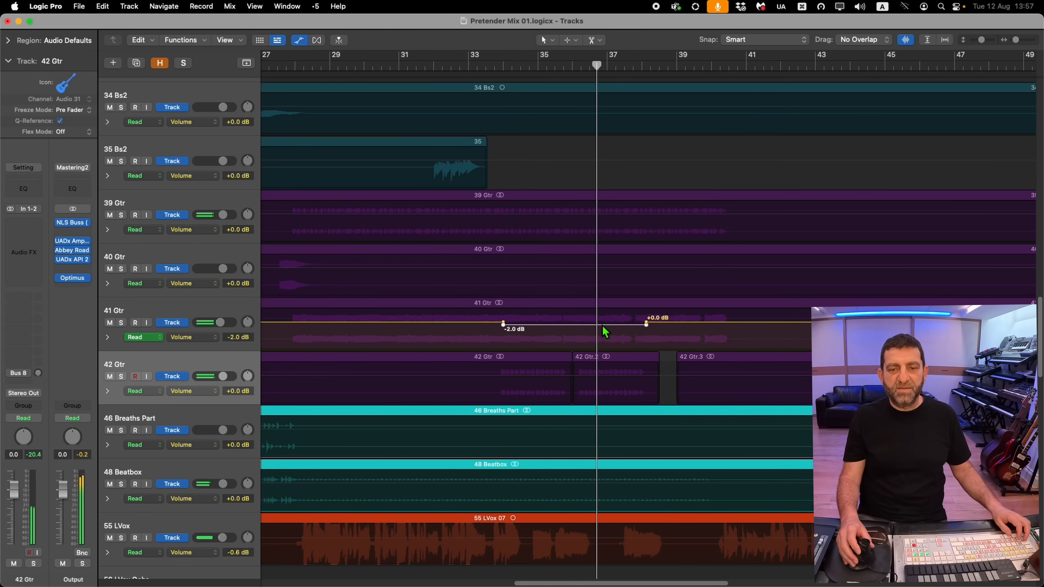
{"action": "left_click", "coordinate": [480, 68]}
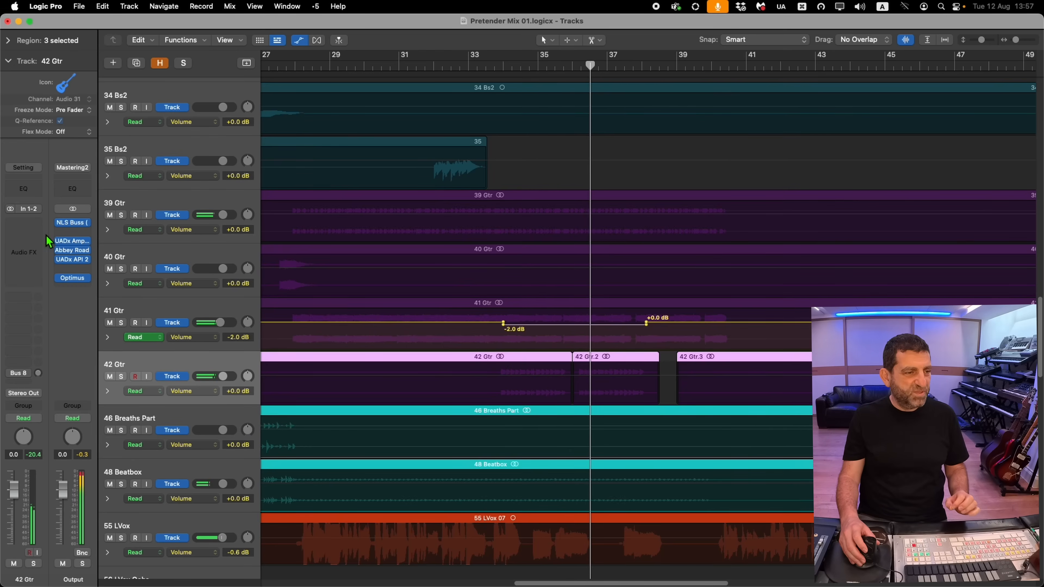
- Insert the Aphex Vintage Exciter (s) on the 42 Gtr channel and set its AX Mix to 4.00
{"action": "left_click", "coordinate": [47, 235]}
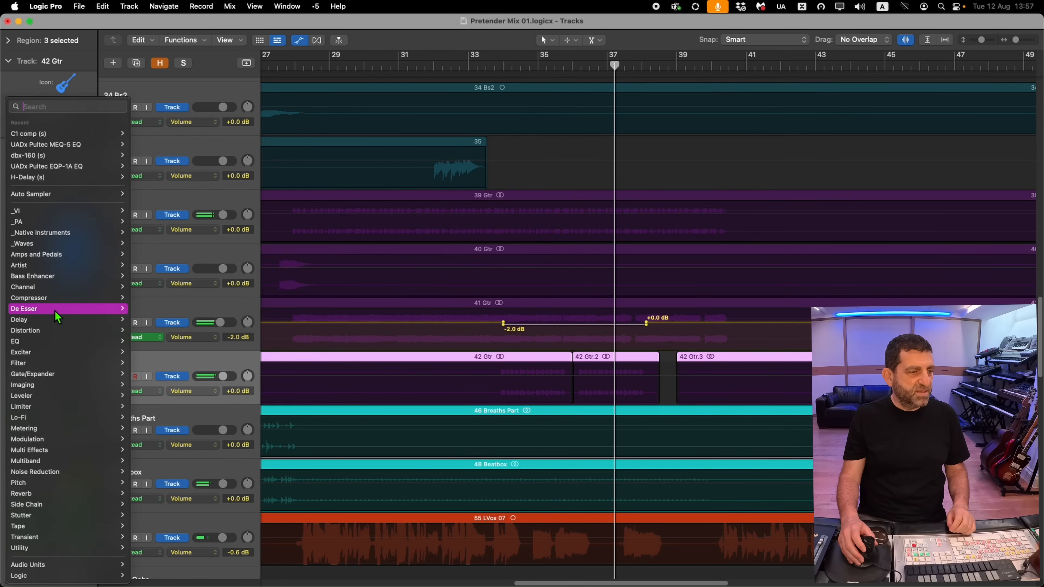
{"action": "mouse_move", "coordinate": [56, 310]}
{"action": "mouse_move", "coordinate": [62, 352]}
{"action": "left_click", "coordinate": [201, 367]}
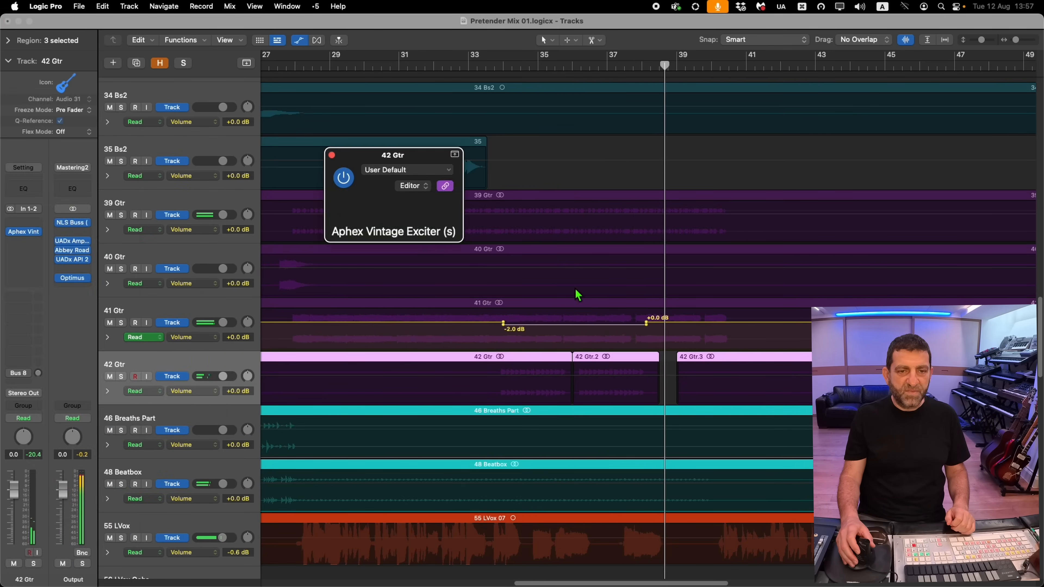
{"action": "left_click_drag", "start_coordinate": [535, 337], "coordinate": [526, 349]}
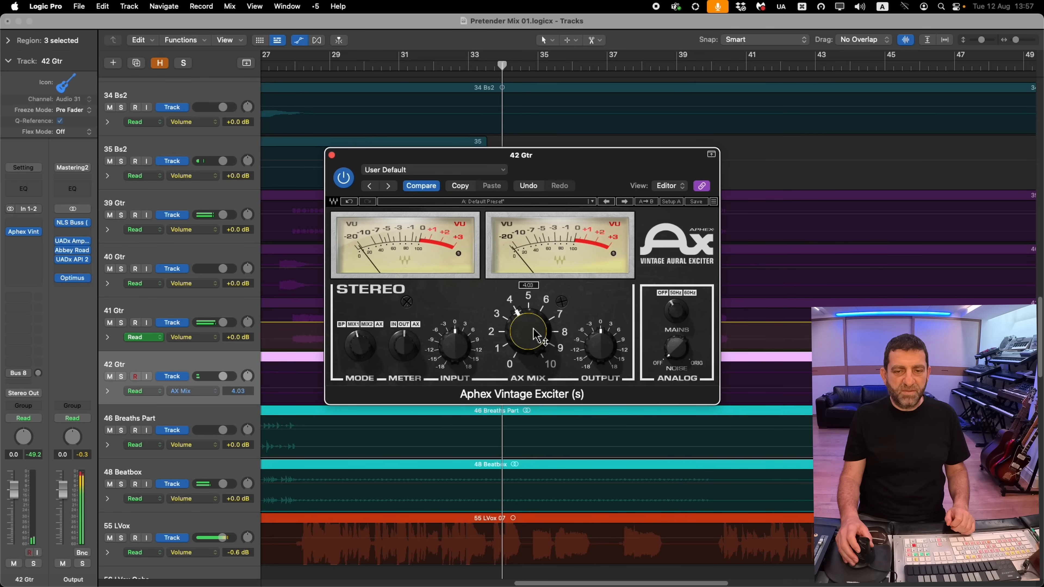
{"action": "left_click_drag", "start_coordinate": [530, 339], "coordinate": [531, 340]}
{"action": "left_click", "coordinate": [333, 155]}
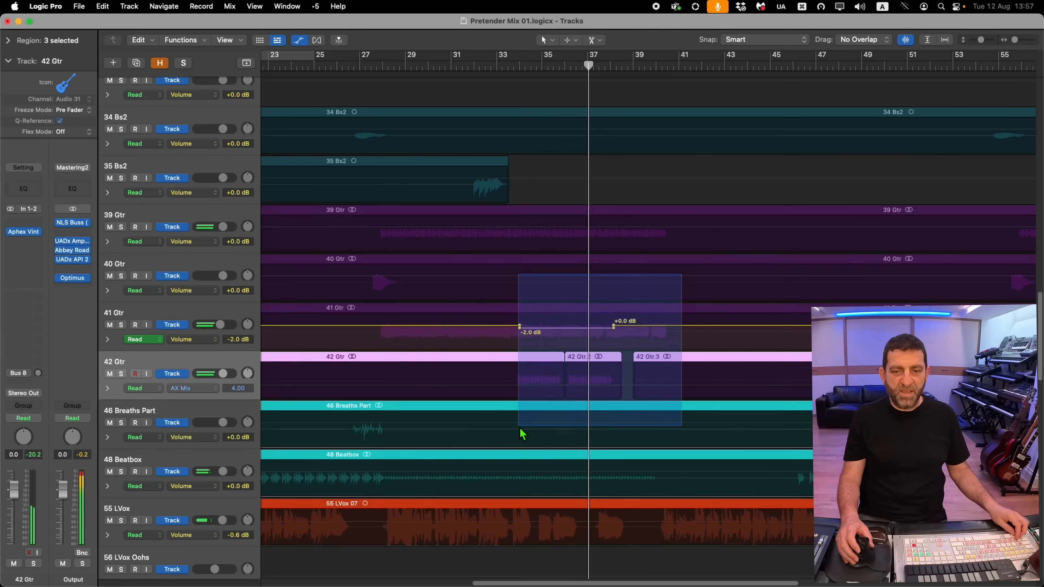
- Raise 41 Gtr's volume automation to -0.4 dB in the gap between the two 42 Gtr phrases, around bar 36
{"action": "key", "text": "super+Down"}
{"action": "left_click", "coordinate": [401, 62]}
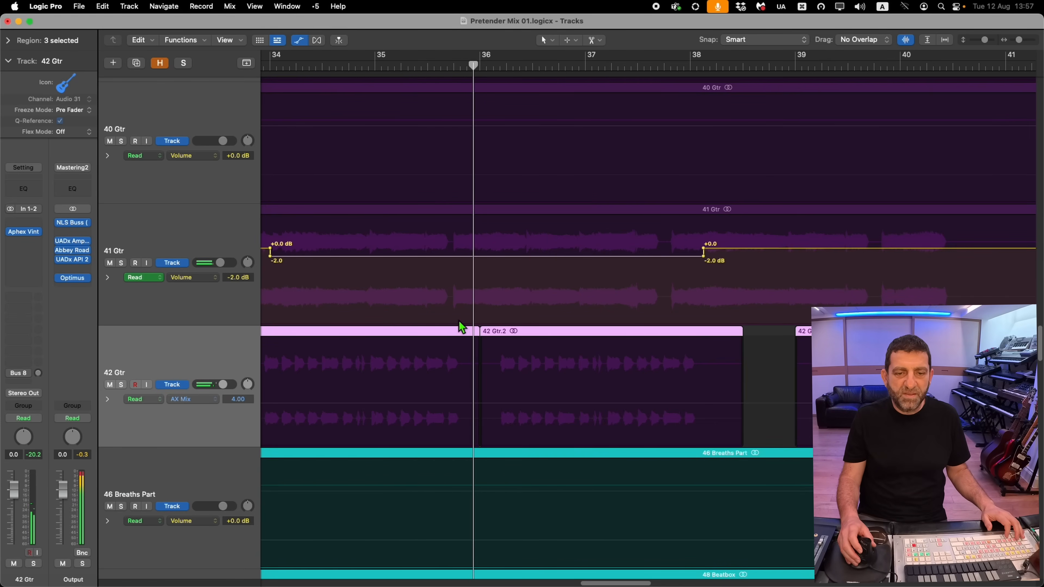
{"action": "left_click_drag", "start_coordinate": [467, 298], "coordinate": [460, 319]}
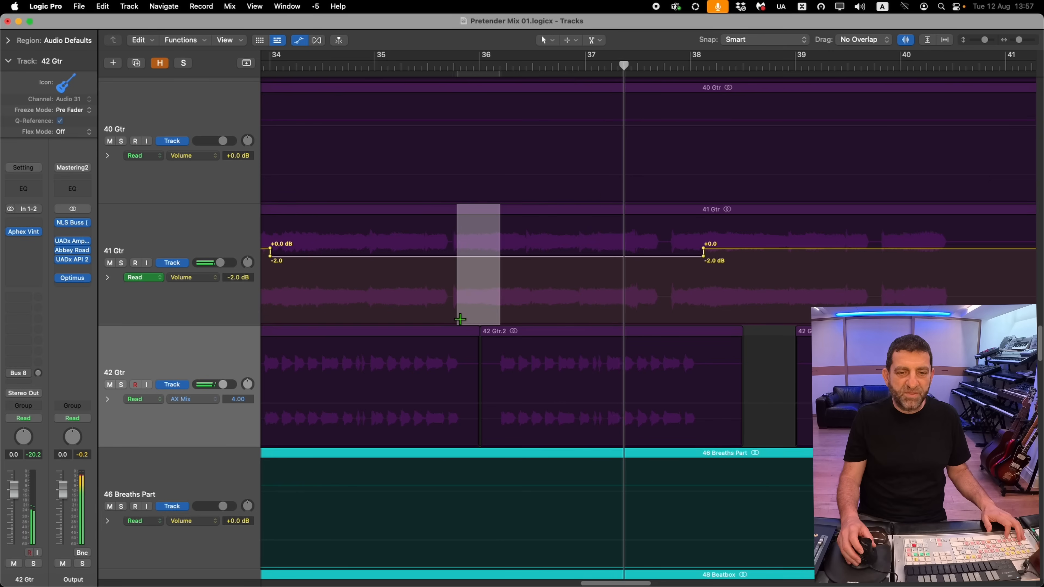
{"action": "left_click_drag", "start_coordinate": [480, 257], "coordinate": [481, 253]}
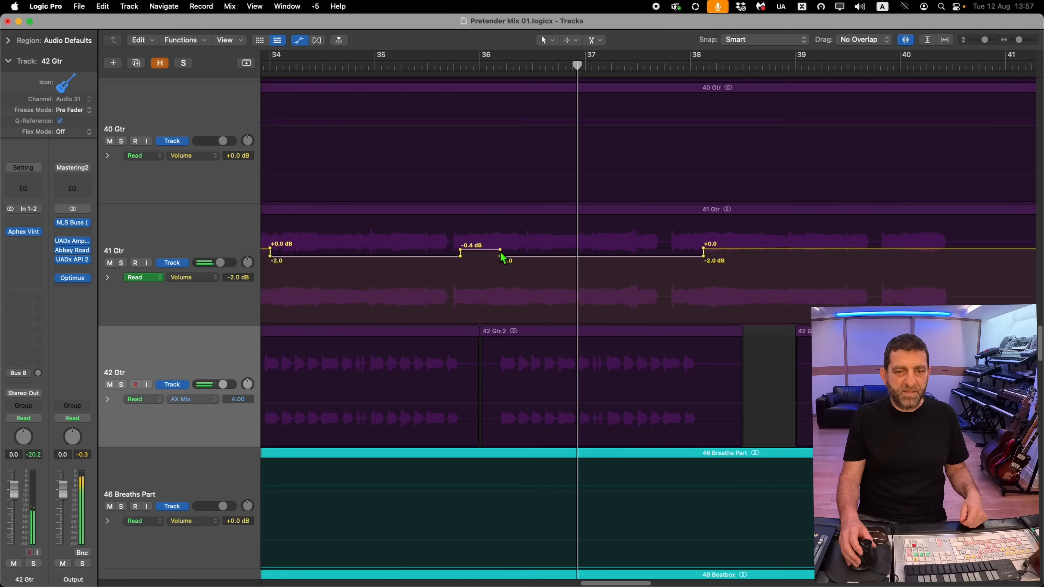
- Slope both edges of 41 Gtr's -0.4 dB automation bump, shift its start slightly earlier, and replay the transition
{"action": "left_click_drag", "start_coordinate": [501, 251], "coordinate": [465, 250]}
{"action": "key", "text": "comma"}
{"action": "key", "text": "comma"}
{"action": "key", "text": "comma"}
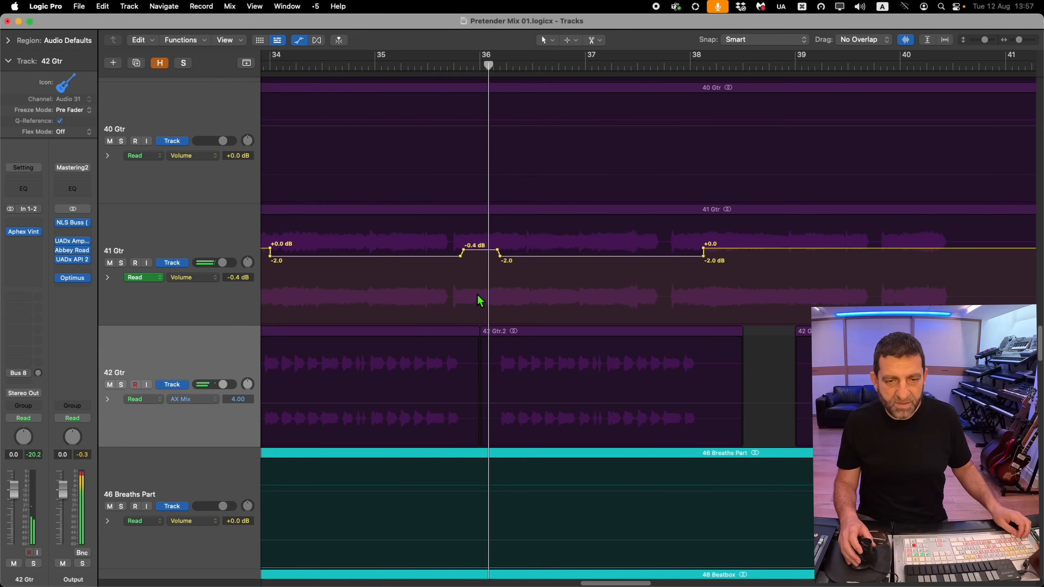
{"action": "left_click_drag", "start_coordinate": [463, 256], "coordinate": [456, 255]}
{"action": "key", "text": "comma"}
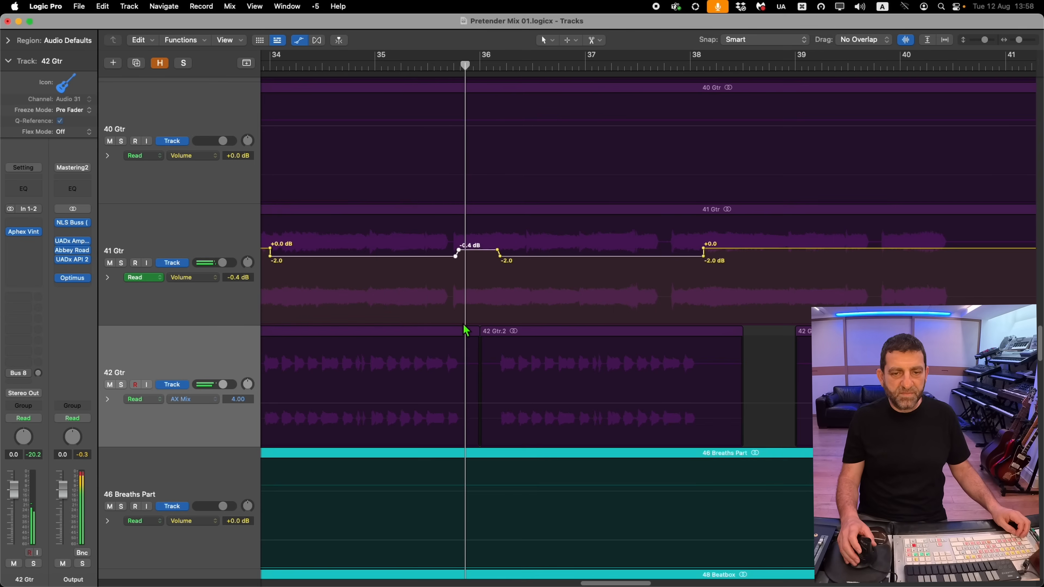
- Hide the track automation and play the guitars from about bar 62 to check the final section
{"action": "key", "text": "a"}
{"action": "left_click", "coordinate": [497, 290], "text": "ctrl+alt"}
{"action": "left_click", "coordinate": [506, 289], "text": "ctrl+alt"}
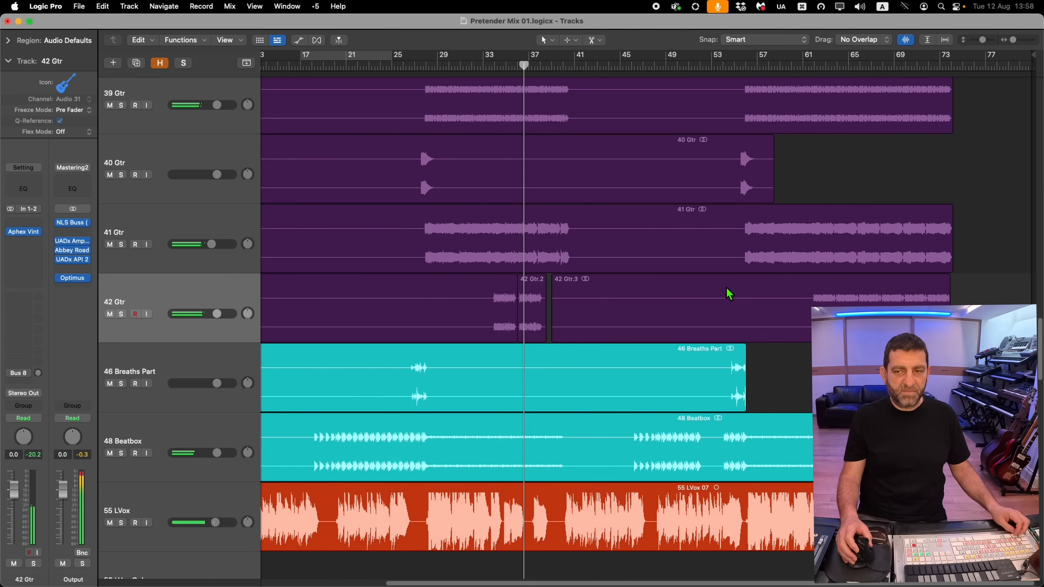
{"action": "left_click", "coordinate": [821, 61]}
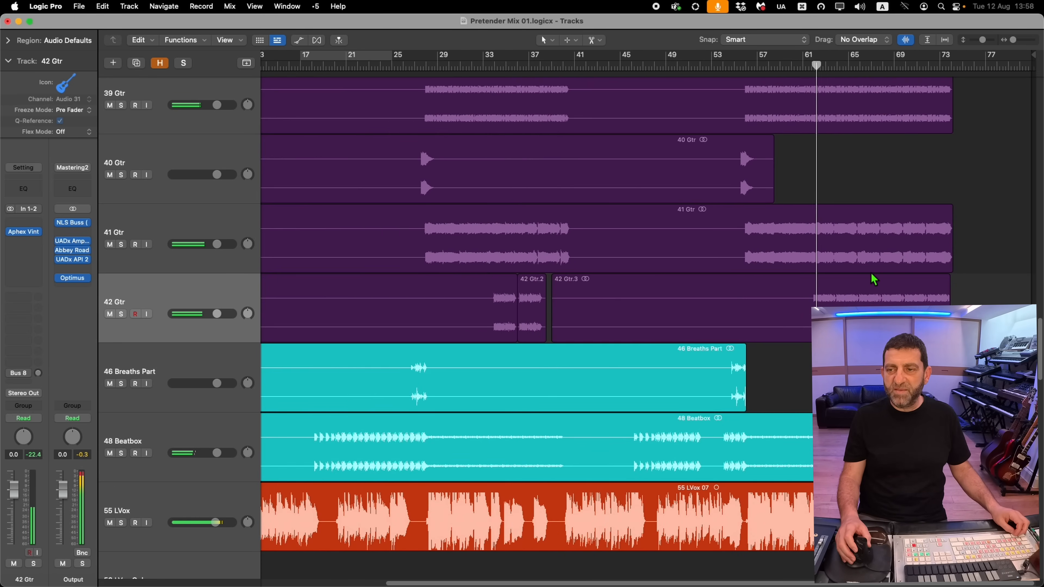
{"action": "left_click_drag", "start_coordinate": [976, 183], "coordinate": [718, 415]}
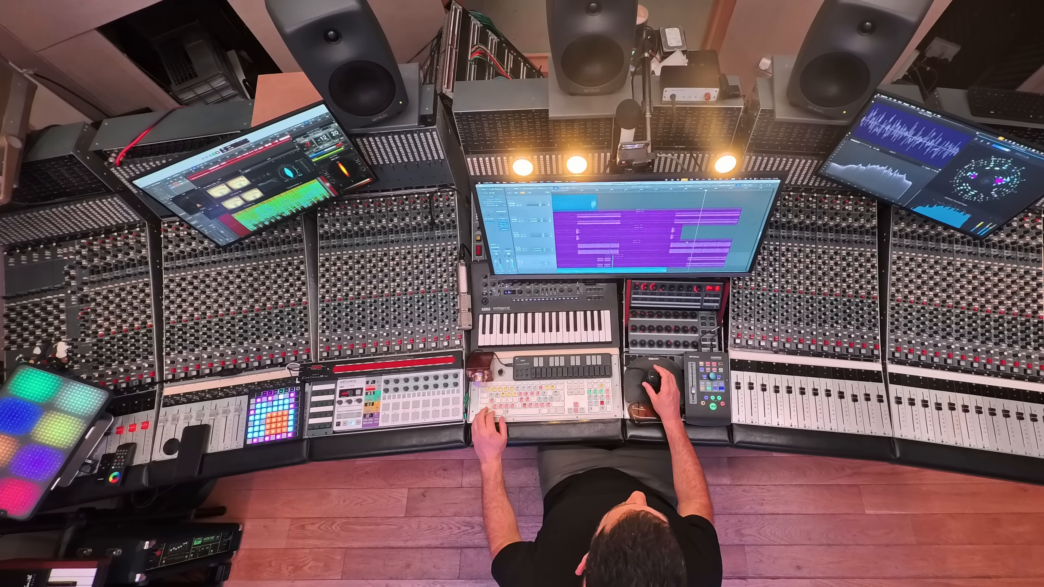
{"action": "scroll", "coordinate": [654, 234], "scroll_direction": "down", "scroll_amount": 6}
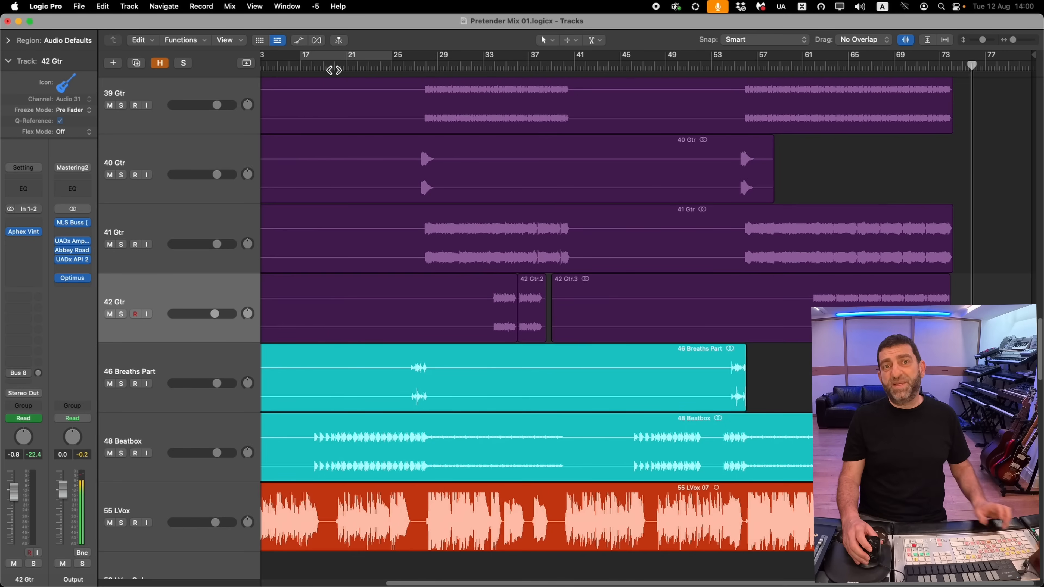
- Play the mix from about bar 20, review the arrangement and select the 20 Bass track
{"action": "left_click", "coordinate": [331, 66]}
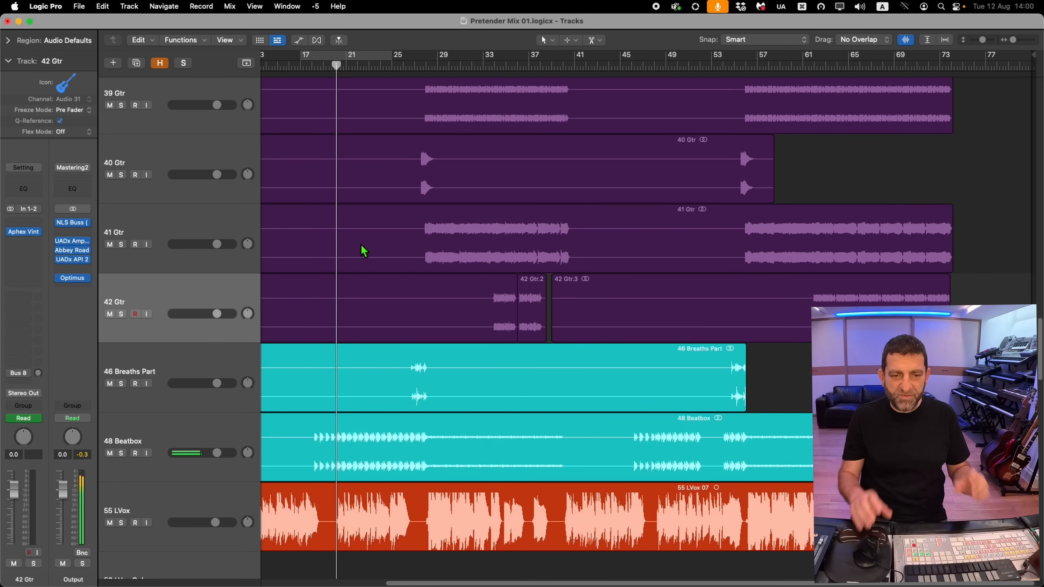
{"action": "scroll", "coordinate": [468, 329], "scroll_direction": "down", "scroll_amount": 5}
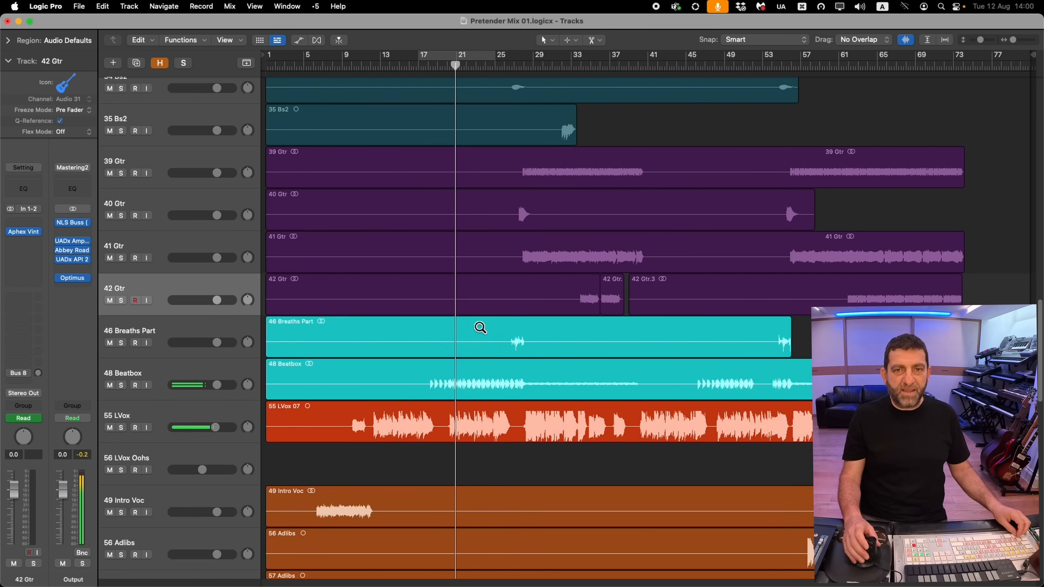
{"action": "scroll", "coordinate": [488, 331], "scroll_direction": "down", "scroll_amount": 2}
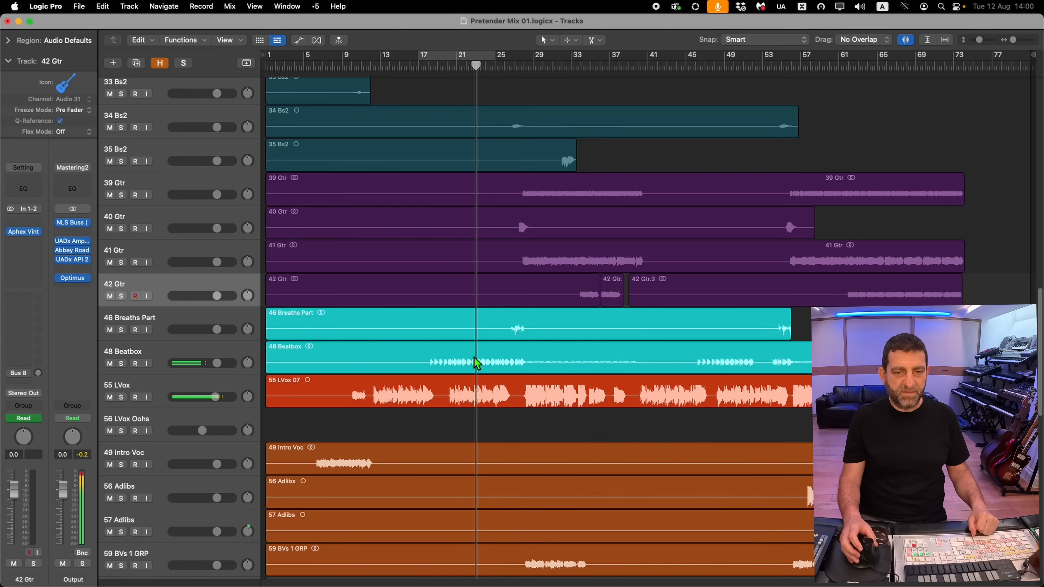
{"action": "scroll", "coordinate": [453, 341], "scroll_direction": "up", "scroll_amount": 10}
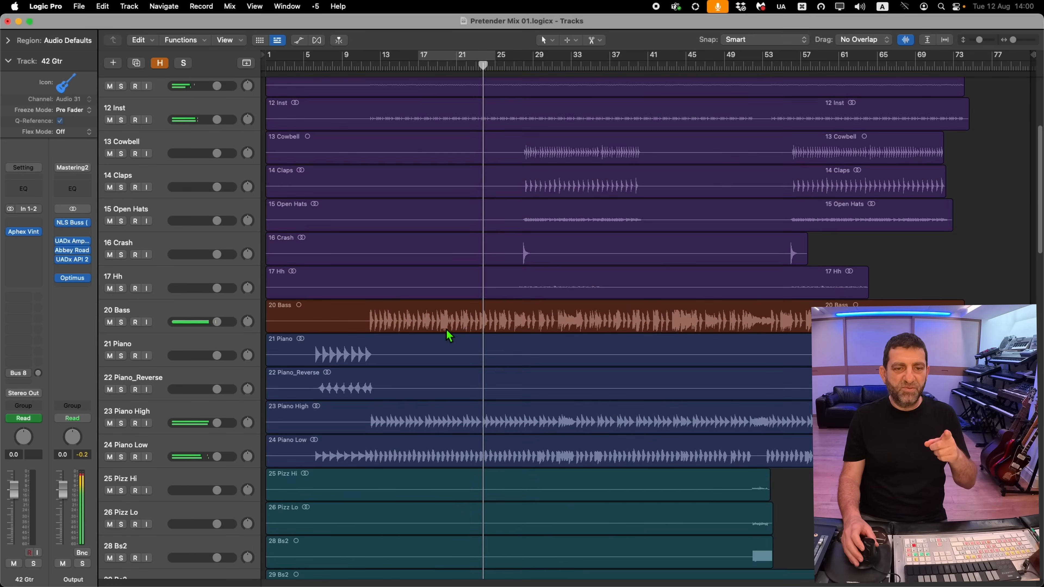
{"action": "left_click", "coordinate": [460, 312]}
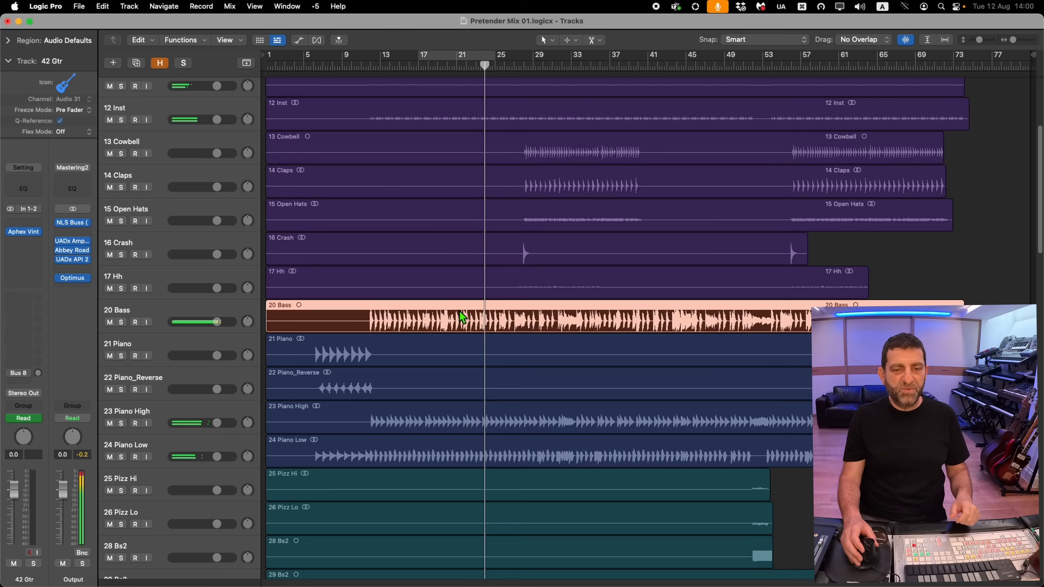
{"action": "left_click", "coordinate": [158, 314]}
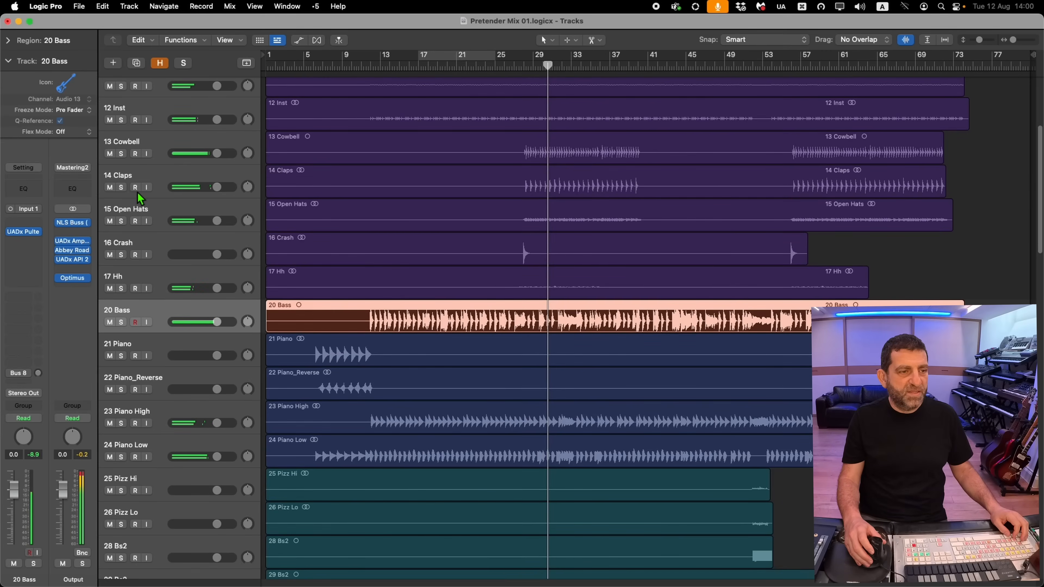
- Audition the 14 Claps track in solo and raise its volume to 0.7 dB
{"action": "left_click", "coordinate": [121, 188]}
{"action": "left_click", "coordinate": [150, 177]}
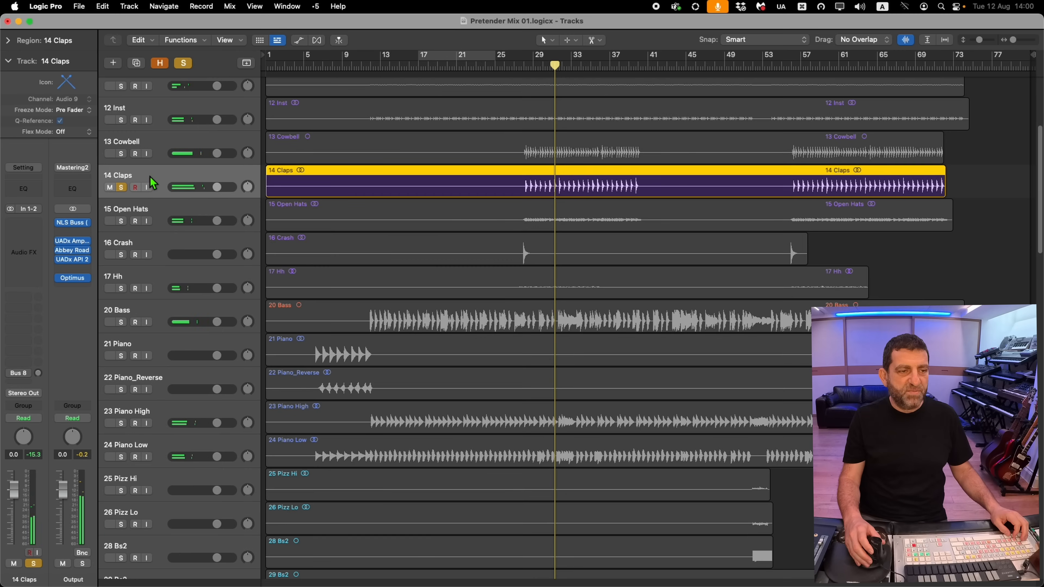
{"action": "left_click_drag", "start_coordinate": [226, 188], "coordinate": [229, 189]}
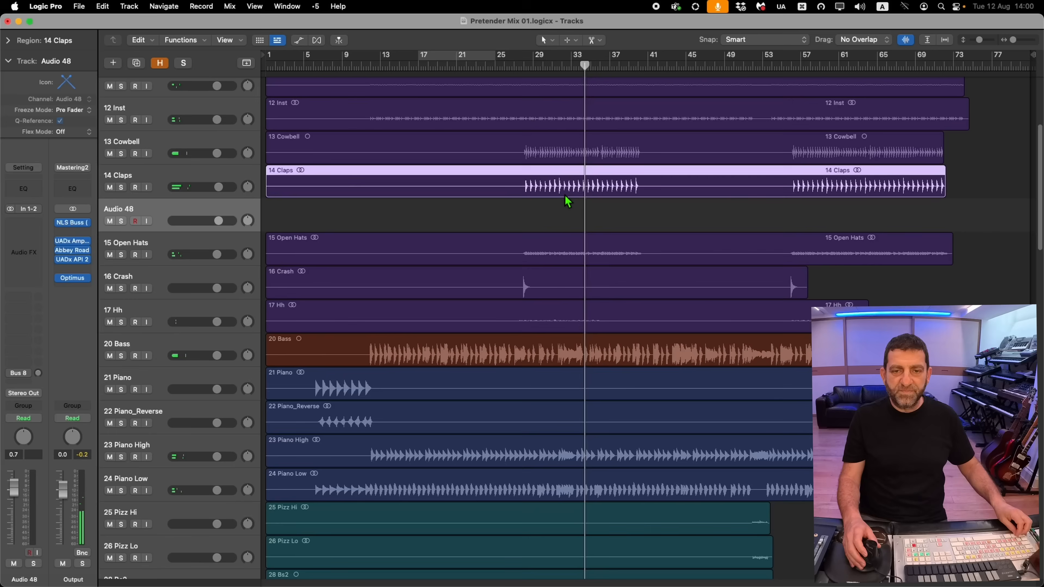
- Copy the 14 Claps region onto a new duplicate track below and delete the copy's empty part before bar 28
{"action": "left_click", "coordinate": [563, 205]}
{"action": "left_click_drag", "start_coordinate": [558, 158], "coordinate": [527, 282]}
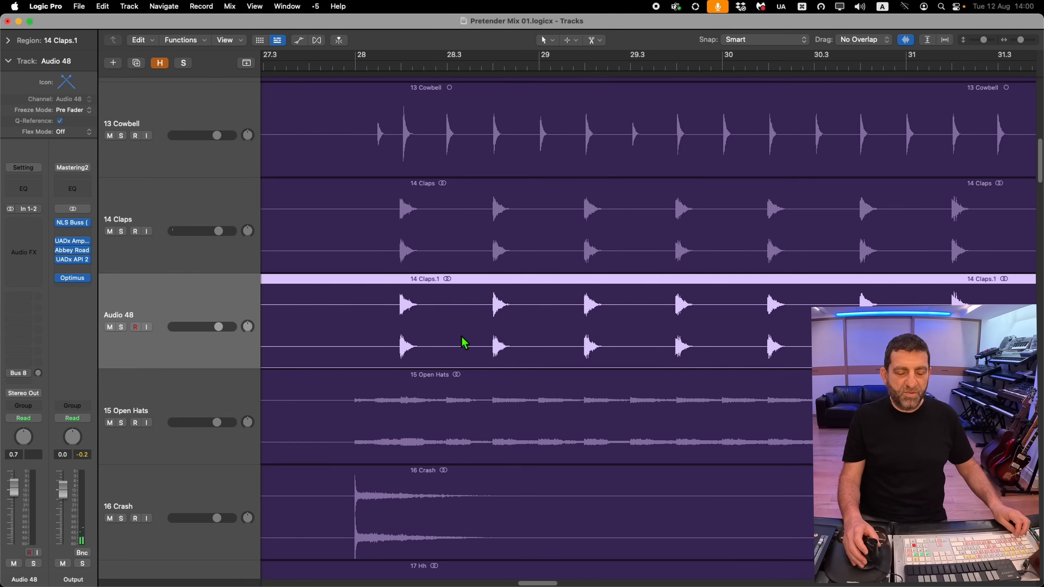
{"action": "right_click", "coordinate": [398, 328]}
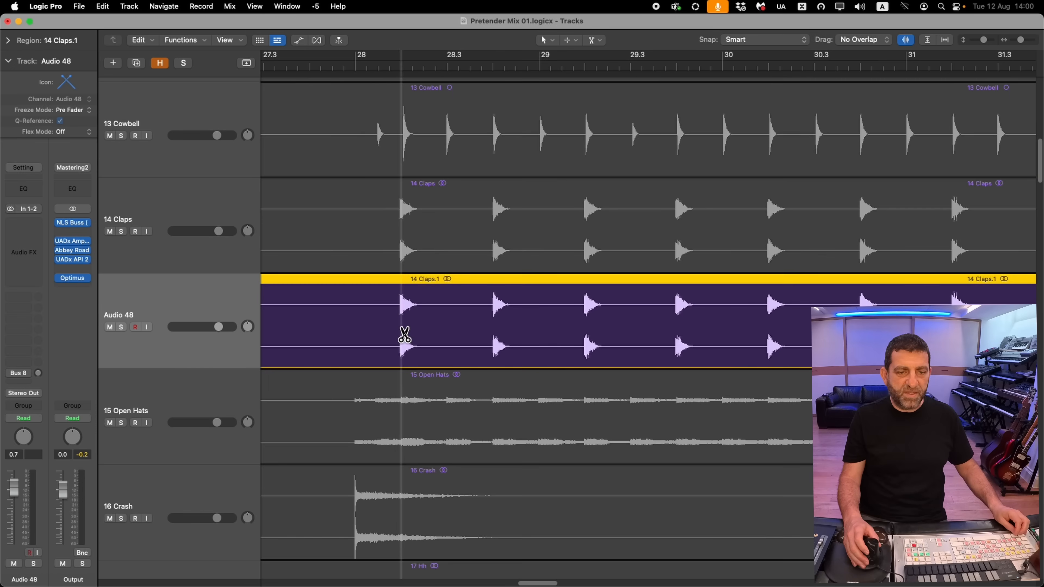
{"action": "left_click_drag", "start_coordinate": [395, 335], "coordinate": [358, 338]}
{"action": "left_click", "coordinate": [341, 326]}
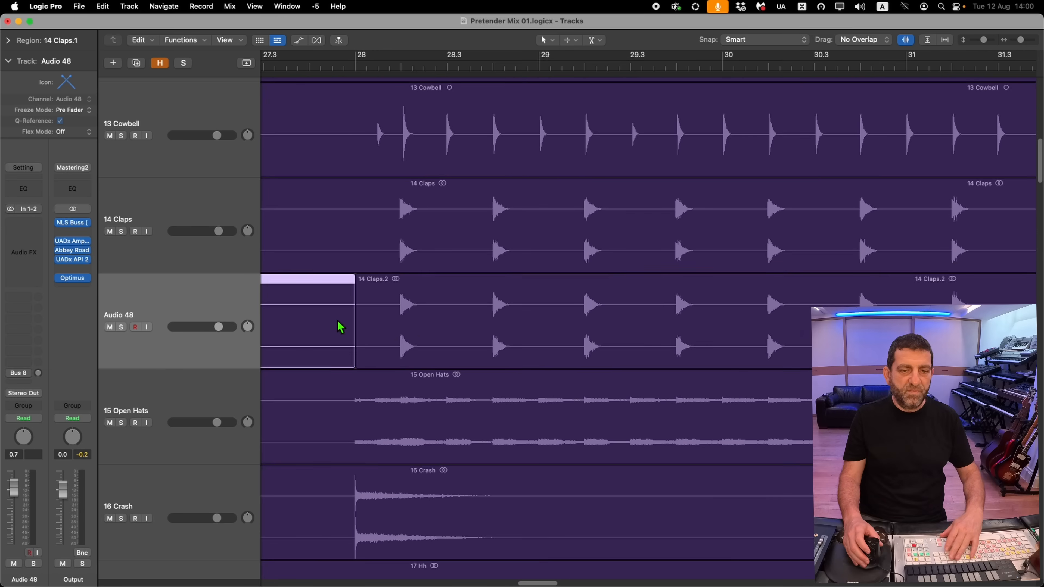
{"action": "key", "text": "Delete"}
- Split the copied claps region into individual hits with Remove Silence, using a lowered threshold
{"action": "left_click", "coordinate": [457, 336]}
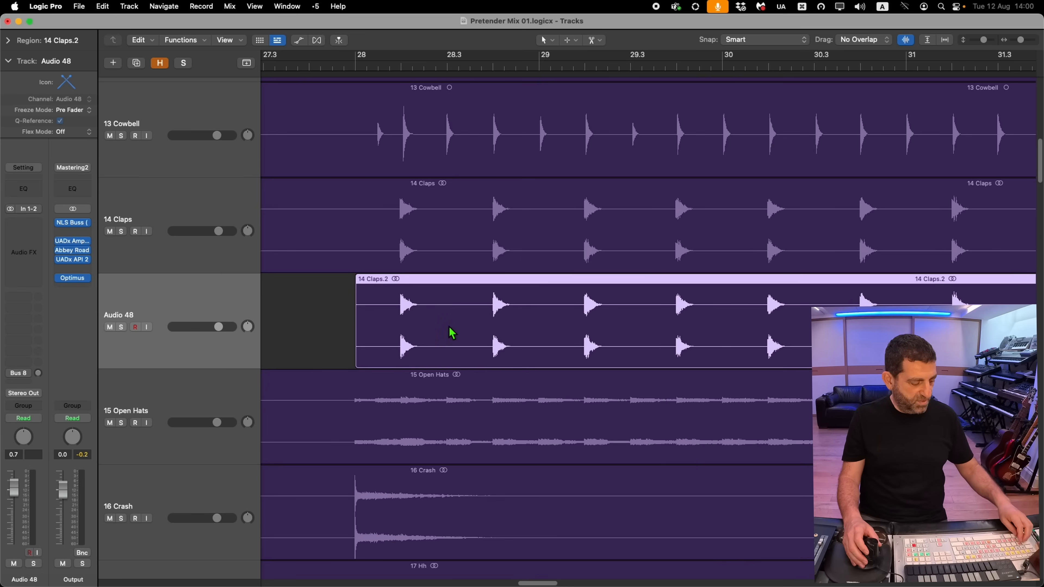
{"action": "key", "text": "ctrl+x"}
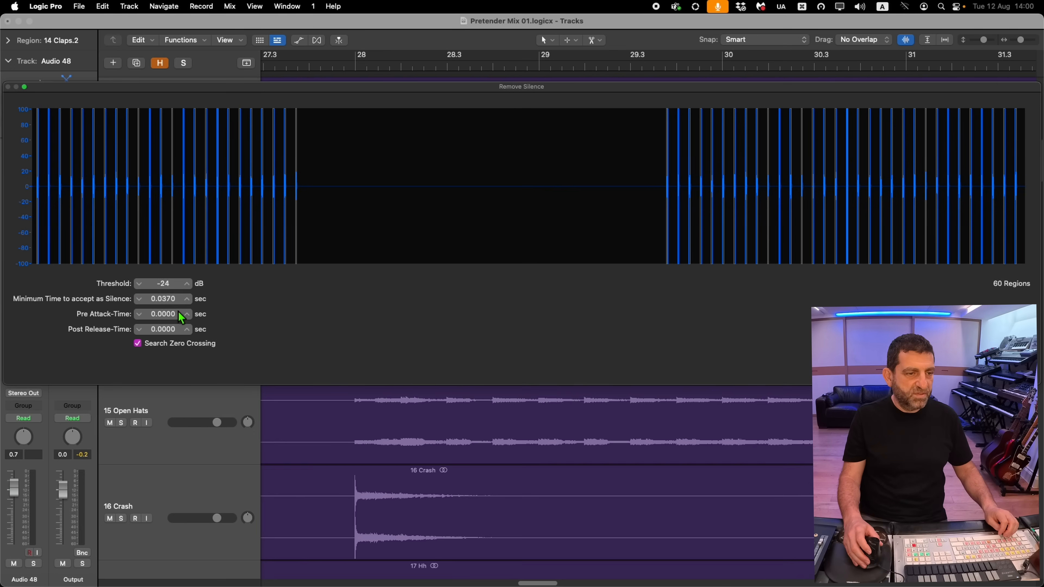
{"action": "left_click_drag", "start_coordinate": [167, 286], "coordinate": [166, 296]}
{"action": "key", "text": "Return"}
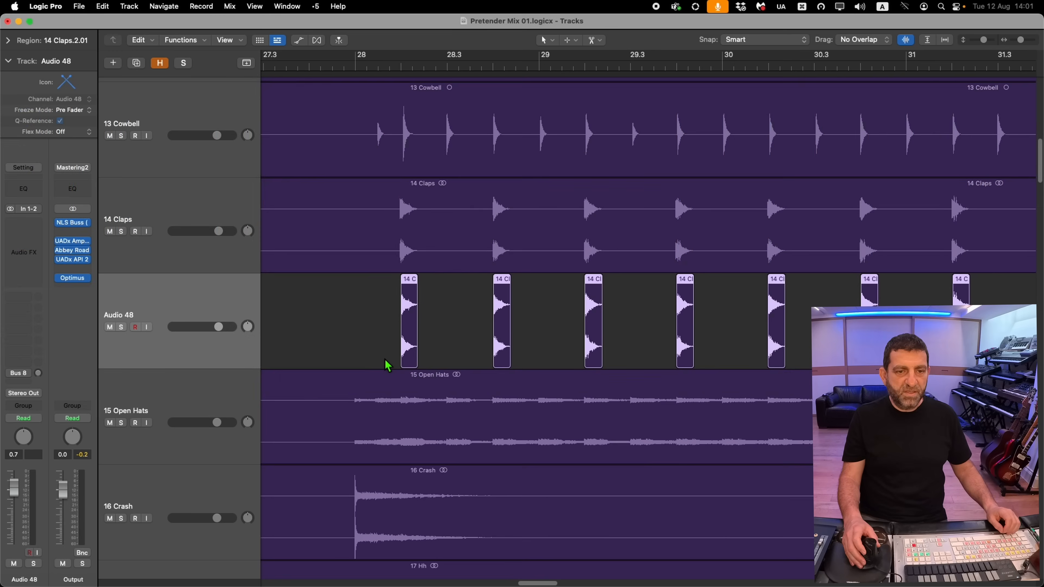
- Reverse the copied claps, shift them to end where each original clap starts, and give their ends a very short fade-out
{"action": "left_click_drag", "start_coordinate": [406, 344], "coordinate": [378, 281]}
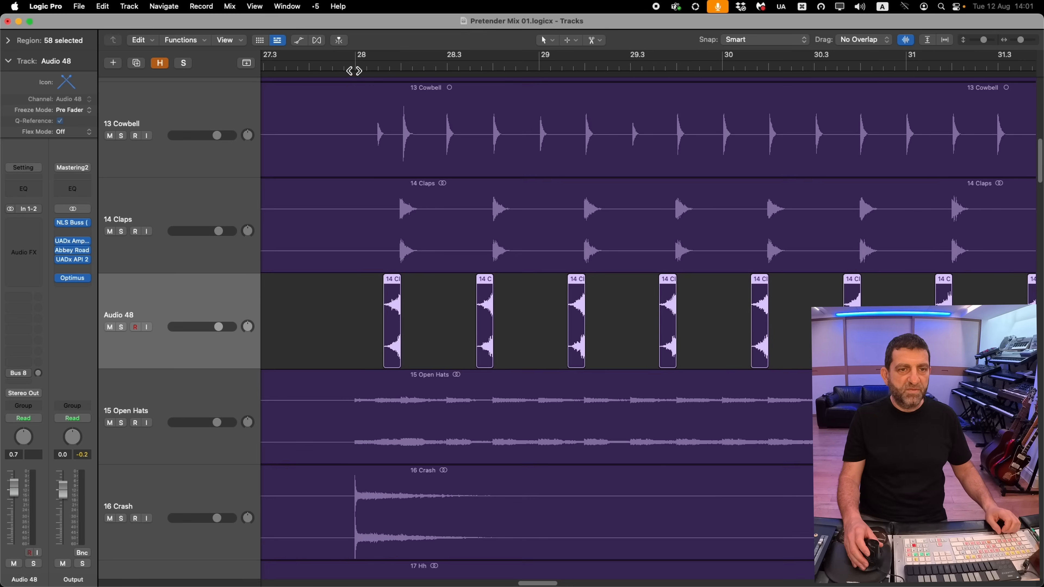
{"action": "key", "text": "space"}
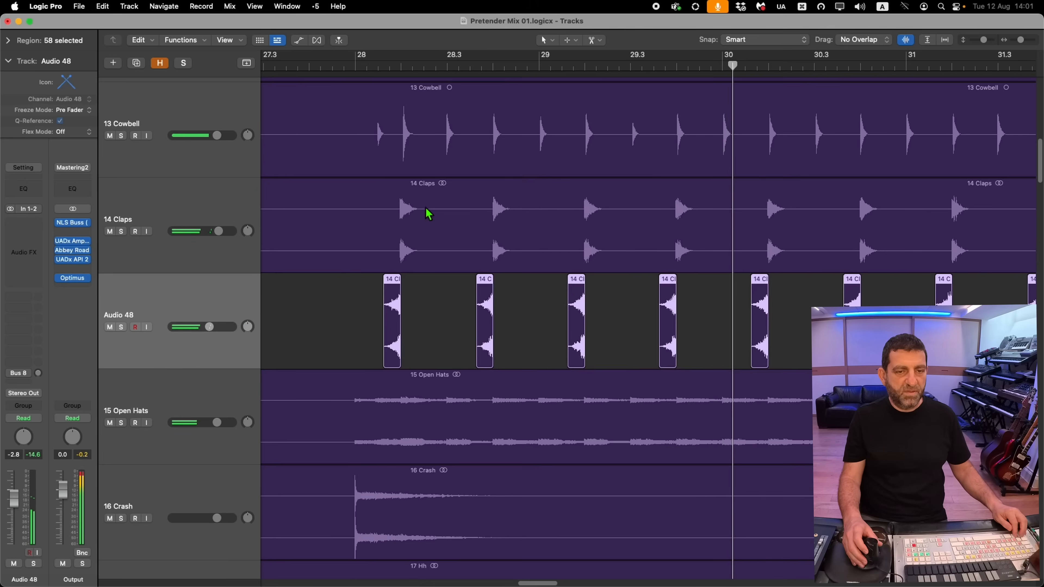
{"action": "left_click_drag", "start_coordinate": [436, 186], "coordinate": [394, 417]}
{"action": "left_click_drag", "start_coordinate": [467, 150], "coordinate": [402, 341]}
{"action": "left_click_drag", "start_coordinate": [542, 362], "coordinate": [498, 361]}
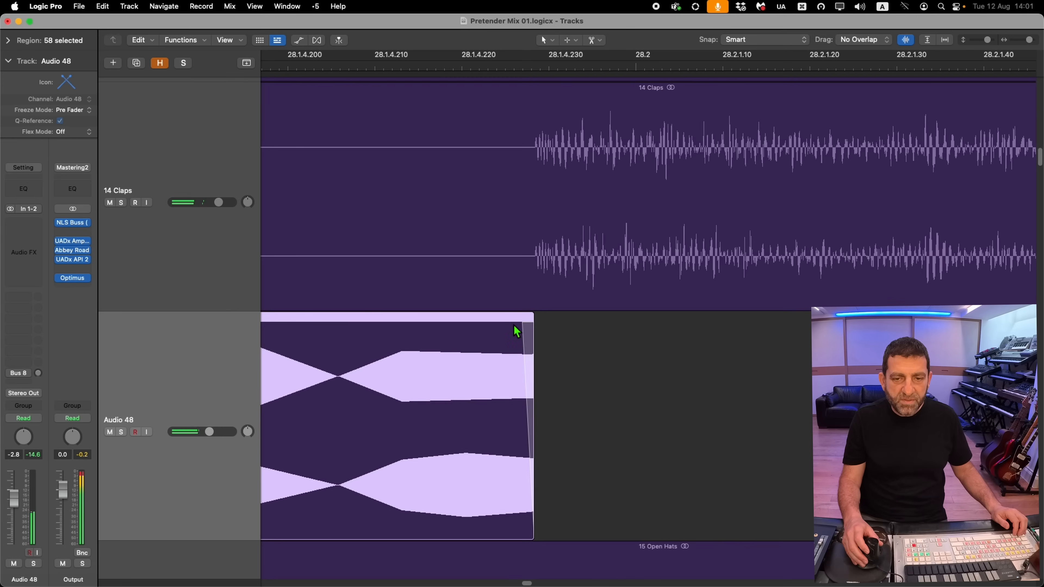
- Lower the reversed claps track to -4.7 dB and rename it 14 Reverse Claps
{"action": "left_click", "coordinate": [516, 371], "text": "ctrl+alt"}
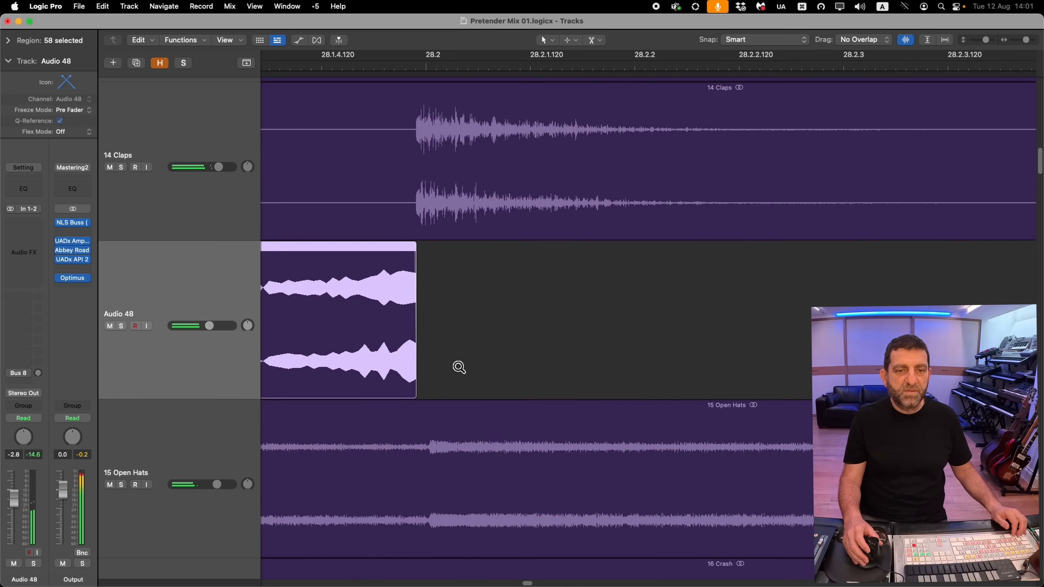
{"action": "left_click", "coordinate": [459, 369], "text": "ctrl+alt"}
{"action": "left_click", "coordinate": [504, 348], "text": "ctrl+alt"}
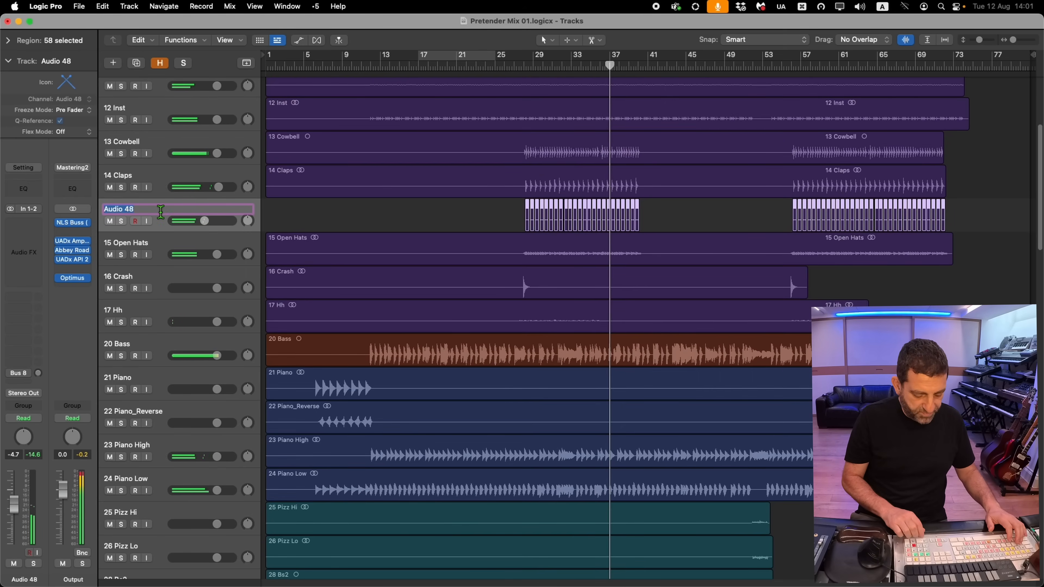
{"action": "type", "text": "14 Reverse Cl"}
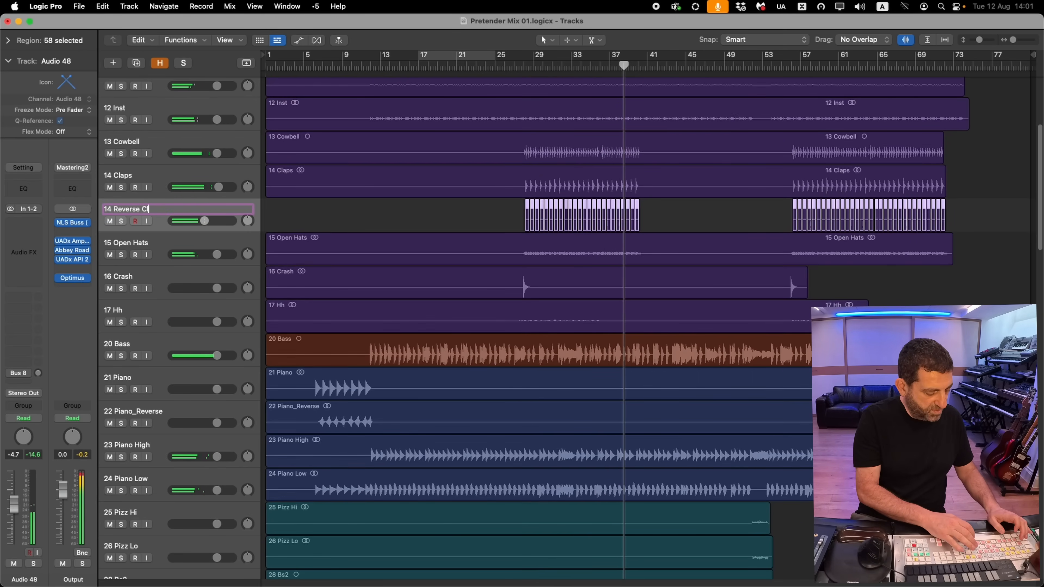
{"action": "type", "text": "aps"}
{"action": "key", "text": "Return"}
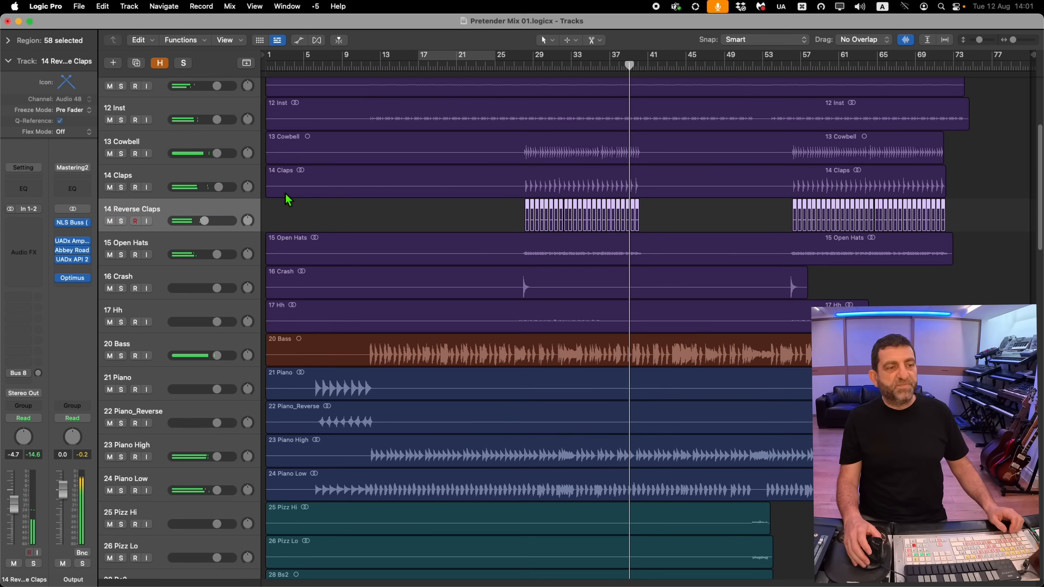
- Audition the 16 Crash hit at bar 28, both soloed and within the full mix
{"action": "key", "text": "super+Up"}
{"action": "key", "text": "super+Up"}
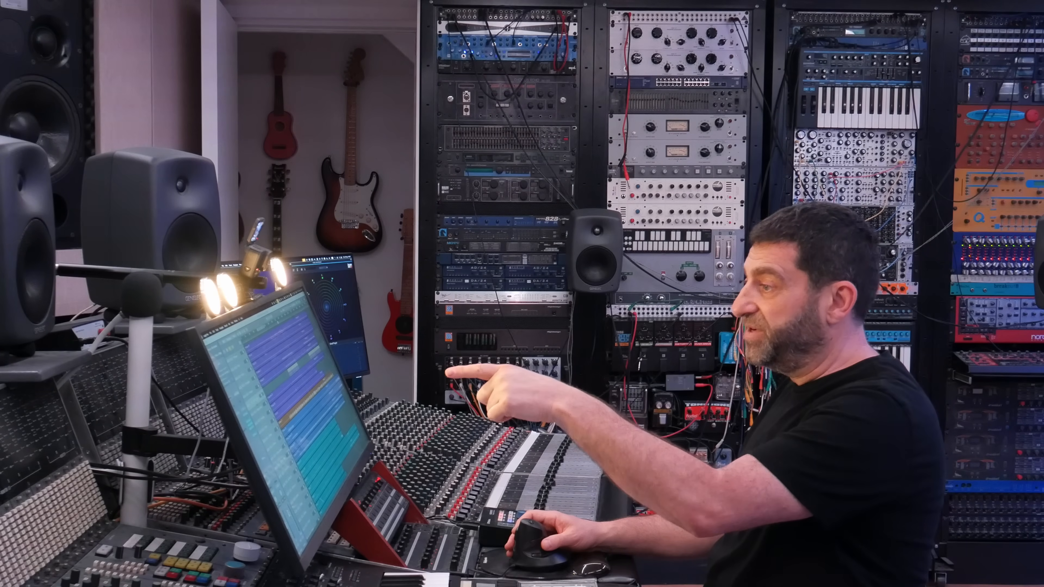
{"action": "scroll", "coordinate": [300, 403], "scroll_direction": "down", "scroll_amount": 10}
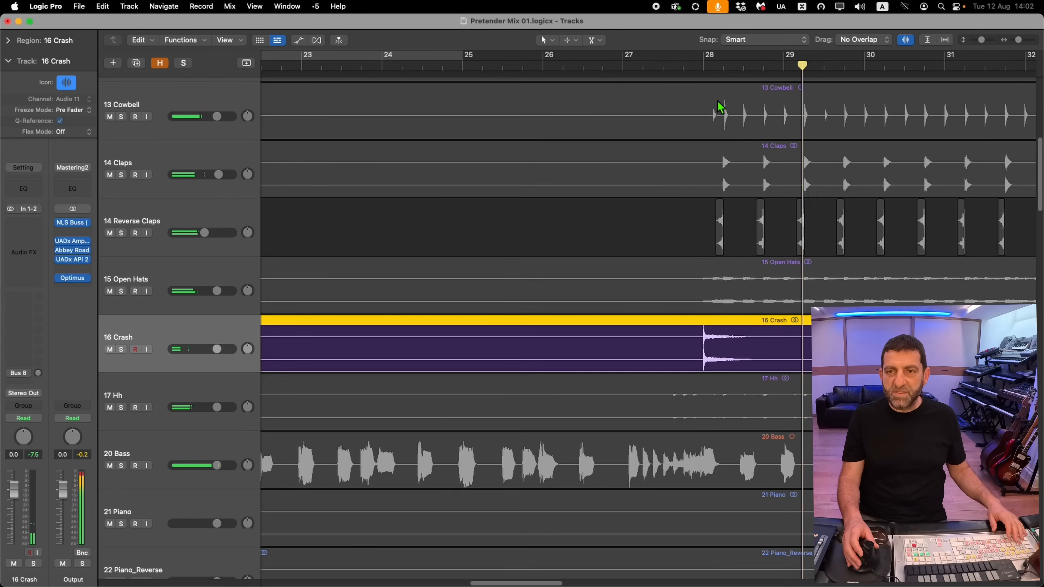
{"action": "left_click", "coordinate": [700, 73]}
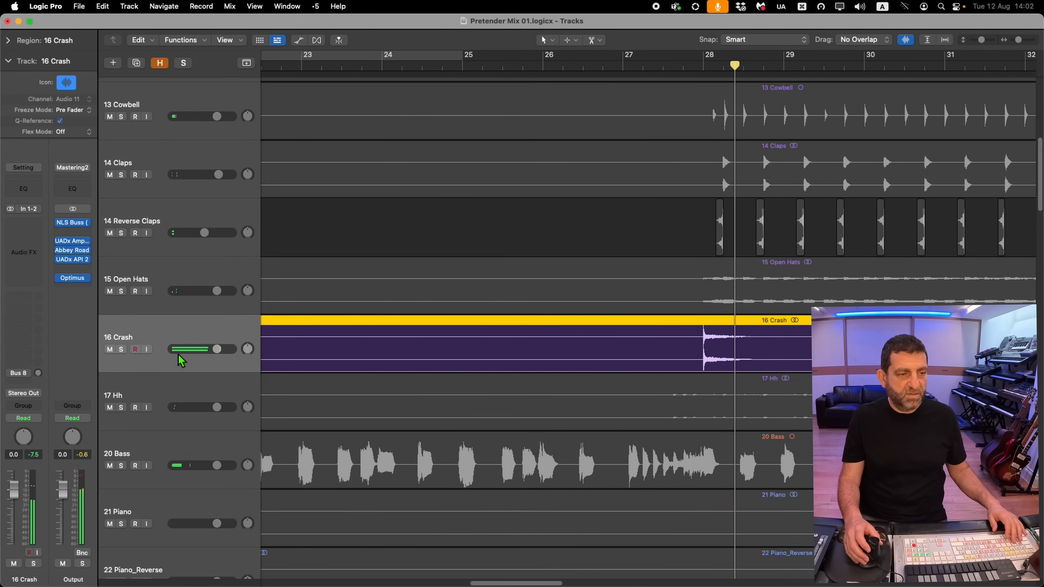
{"action": "key", "text": "space"}
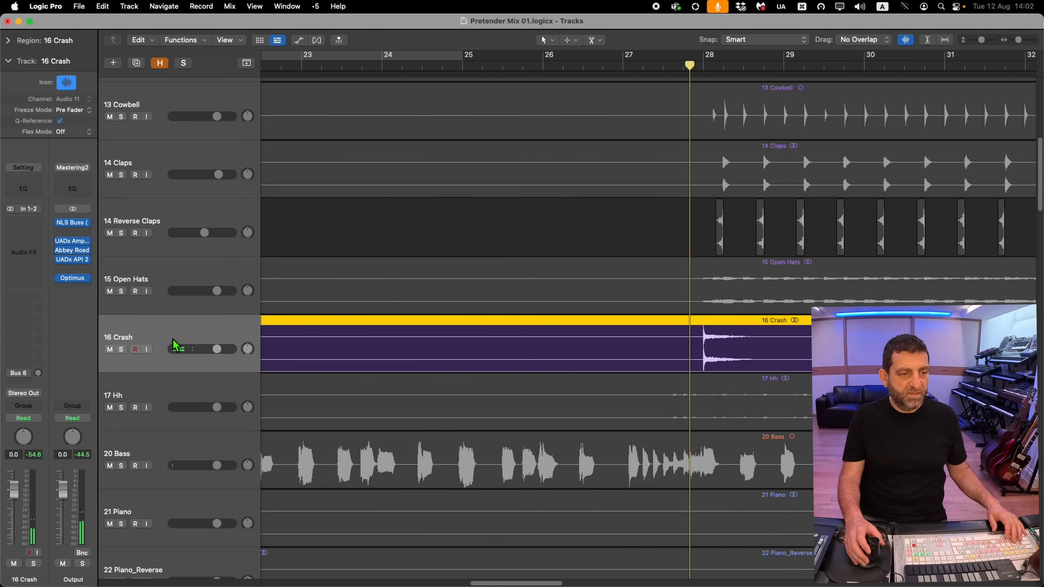
{"action": "key", "text": "ctrl+s"}
{"action": "key", "text": "space"}
{"action": "key", "text": "space"}
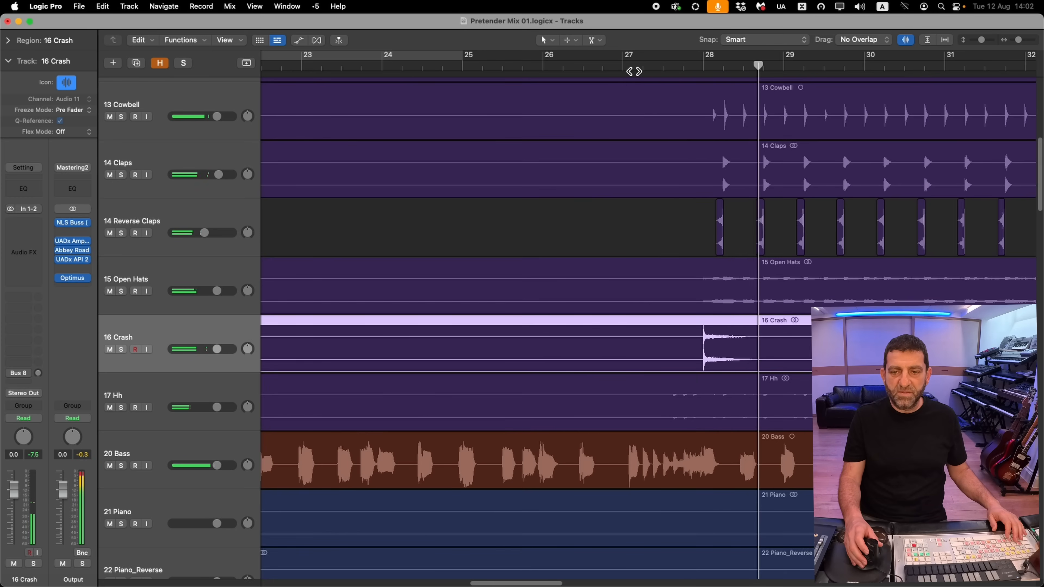
{"action": "left_click", "coordinate": [636, 68]}
- Briefly solo 17 Hh around bar 29 and compare it with the full mix
{"action": "left_click", "coordinate": [551, 268], "text": "ctrl+alt"}
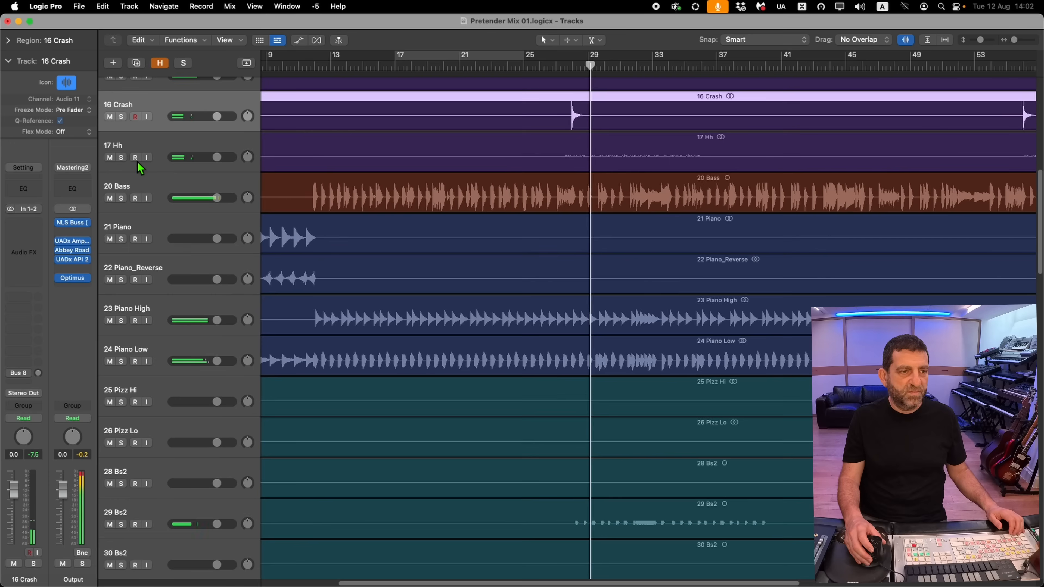
{"action": "left_click", "coordinate": [122, 157]}
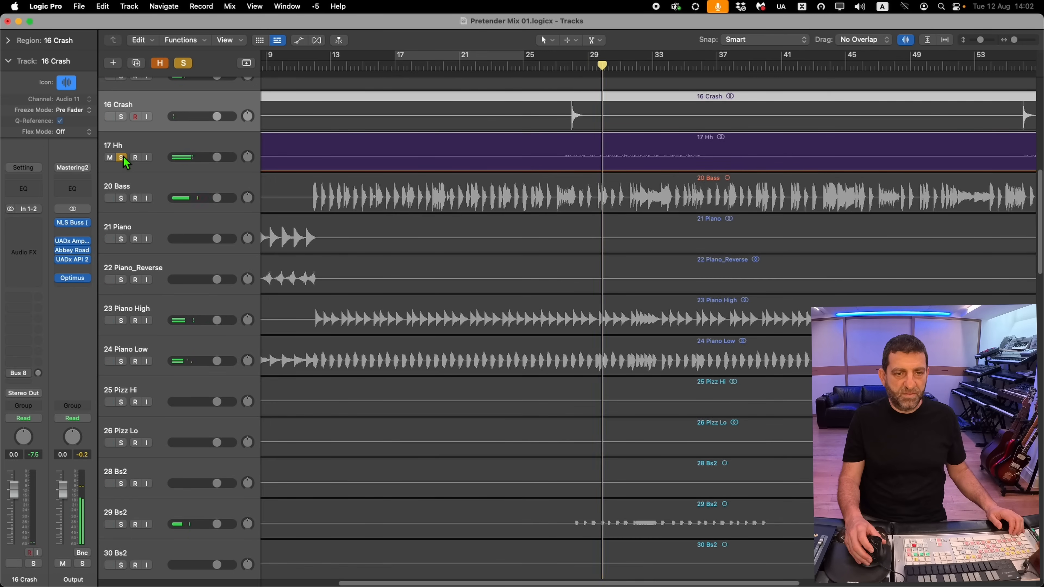
{"action": "left_click", "coordinate": [122, 157]}
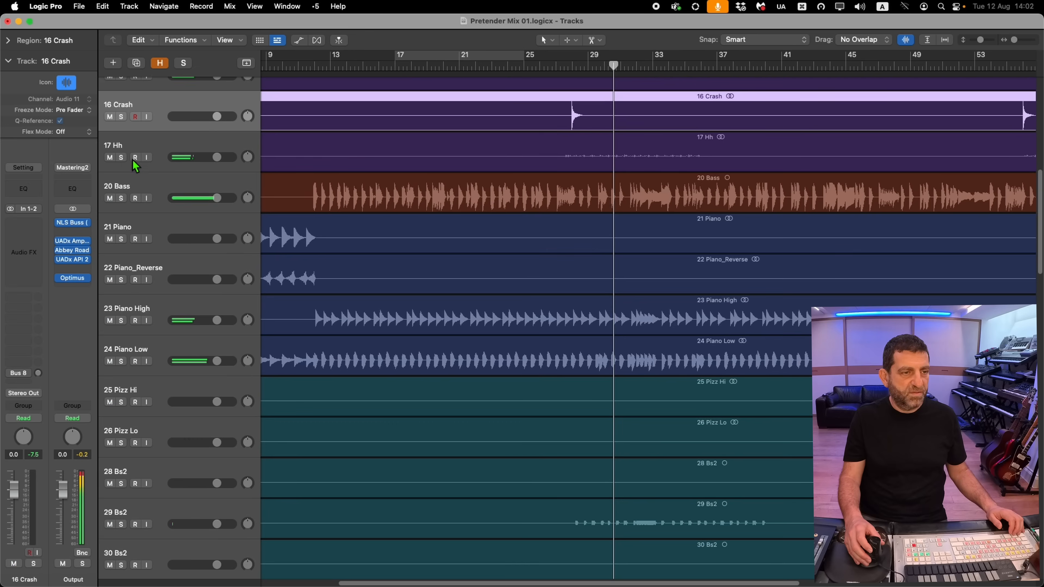
{"action": "left_click", "coordinate": [477, 260], "text": "ctrl+alt"}
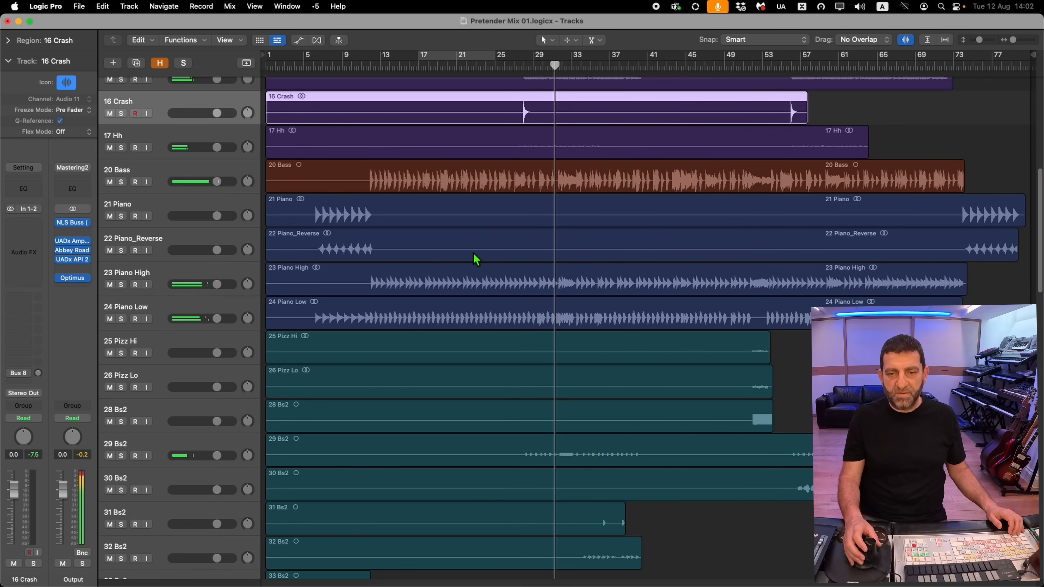
- Play the lead vocal from about bar 13, lower 55 LVox to -1.0 dB and reduce the waveform zoom
{"action": "scroll", "coordinate": [466, 276], "scroll_direction": "down", "scroll_amount": 15}
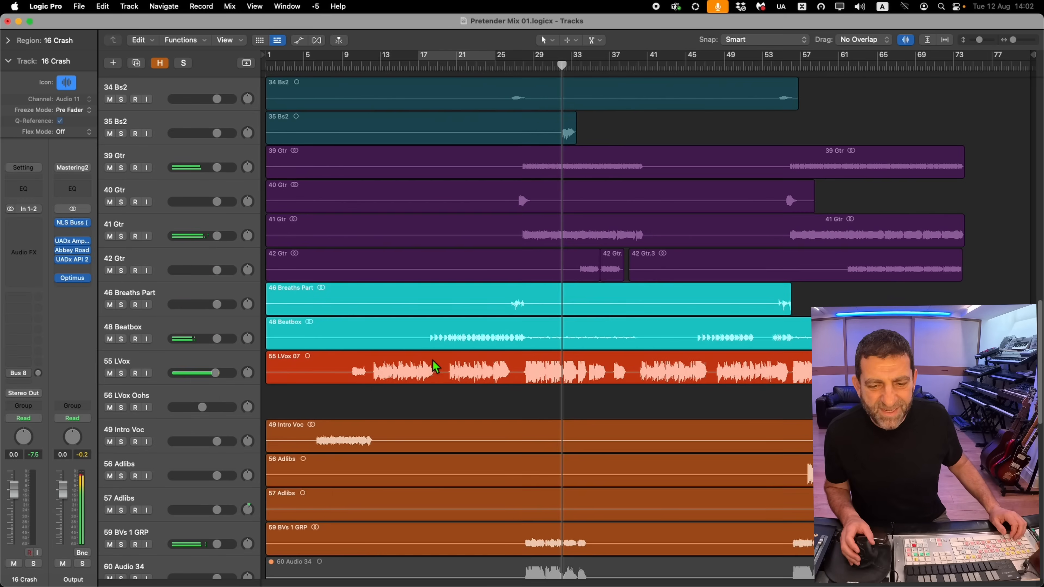
{"action": "left_click", "coordinate": [193, 360]}
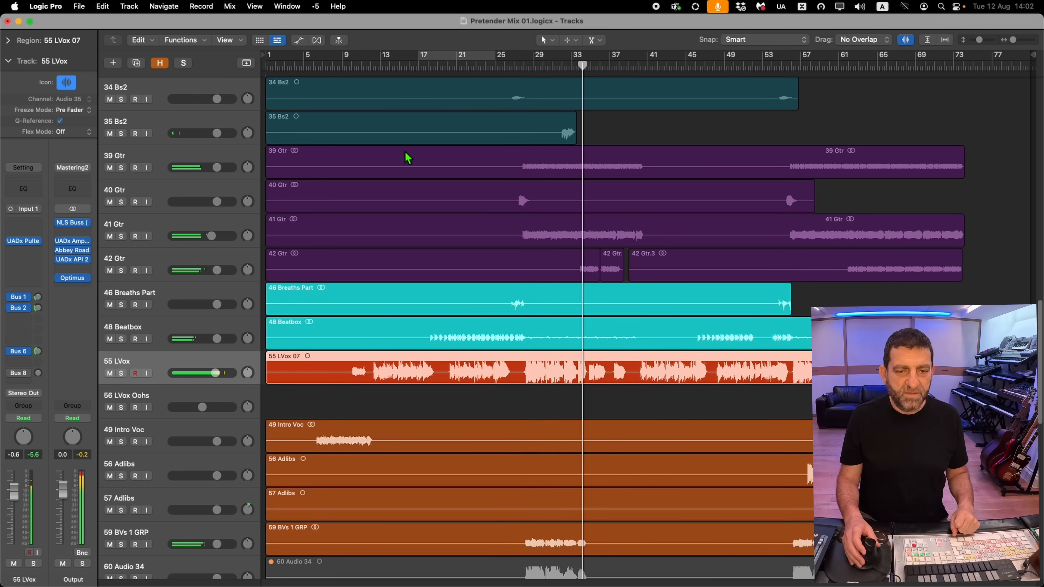
{"action": "left_click", "coordinate": [385, 66]}
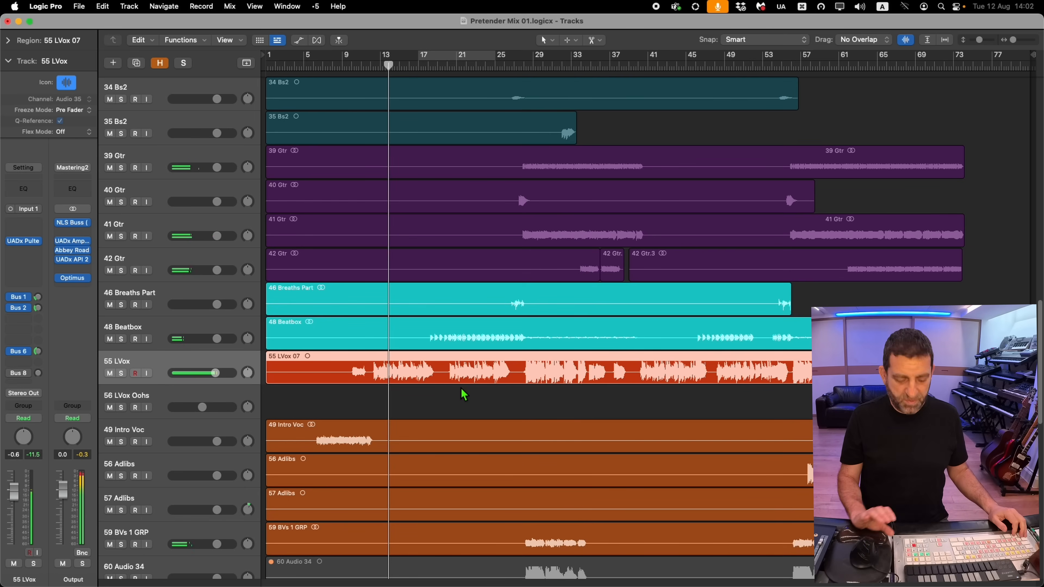
{"action": "key", "text": "ctrl+alt+Down"}
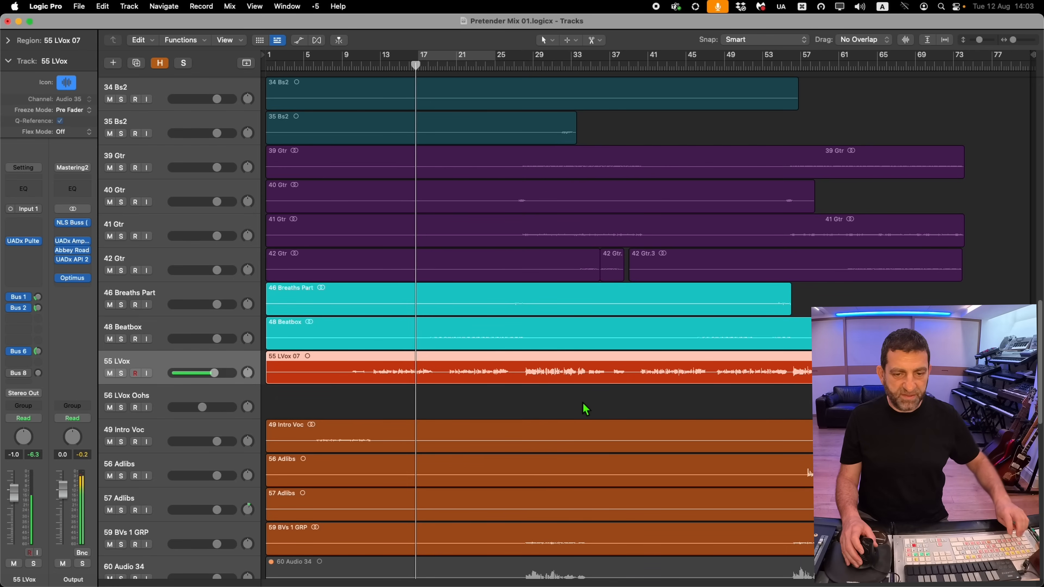
- Move both chorus sections of 55 LVox onto a duplicate track, name the tracks 55 Vrs LVox and 55 Crs LVox, and set the chorus to -2.6 dB
{"action": "key", "text": "super+d"}
{"action": "left_click_drag", "start_coordinate": [522, 376], "coordinate": [561, 396]}
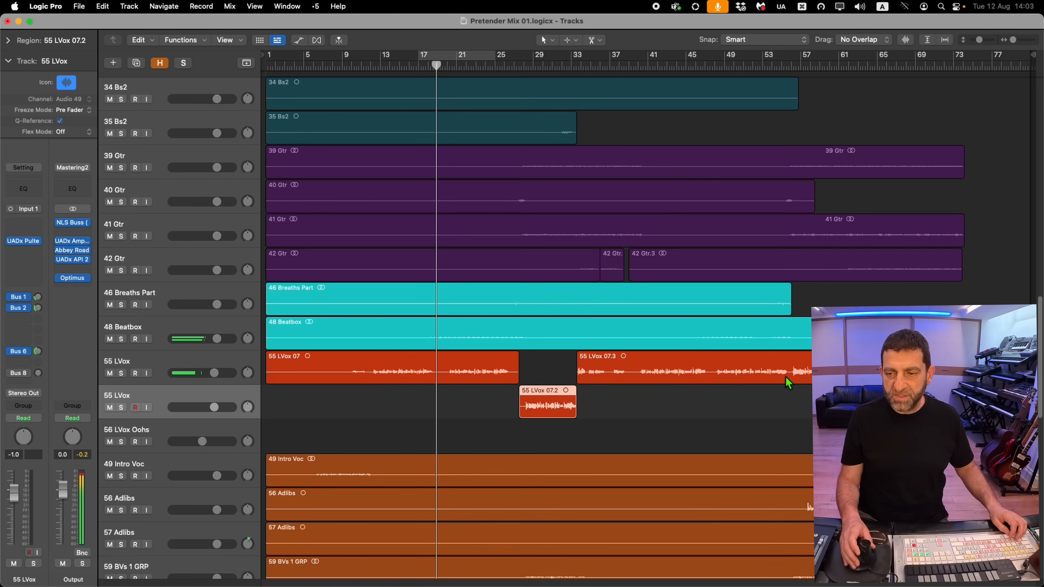
{"action": "right_click", "coordinate": [793, 380]}
{"action": "left_click_drag", "start_coordinate": [807, 376], "coordinate": [806, 406]}
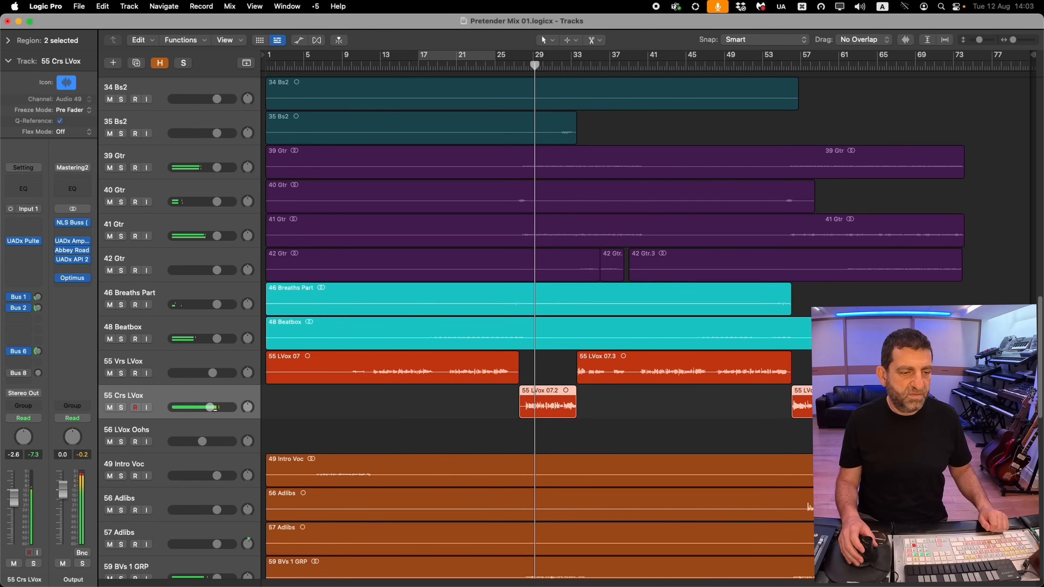
- Lower the 59 BVs 1 GRP backing vocals to -1.3 dB
{"action": "scroll", "coordinate": [358, 415], "scroll_direction": "down", "scroll_amount": 5}
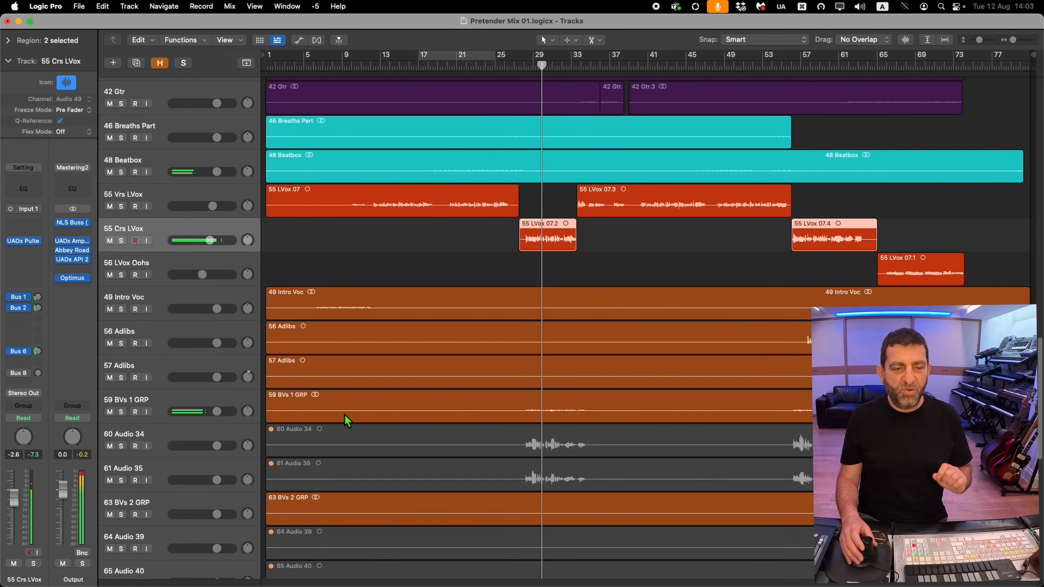
{"action": "left_click", "coordinate": [198, 411]}
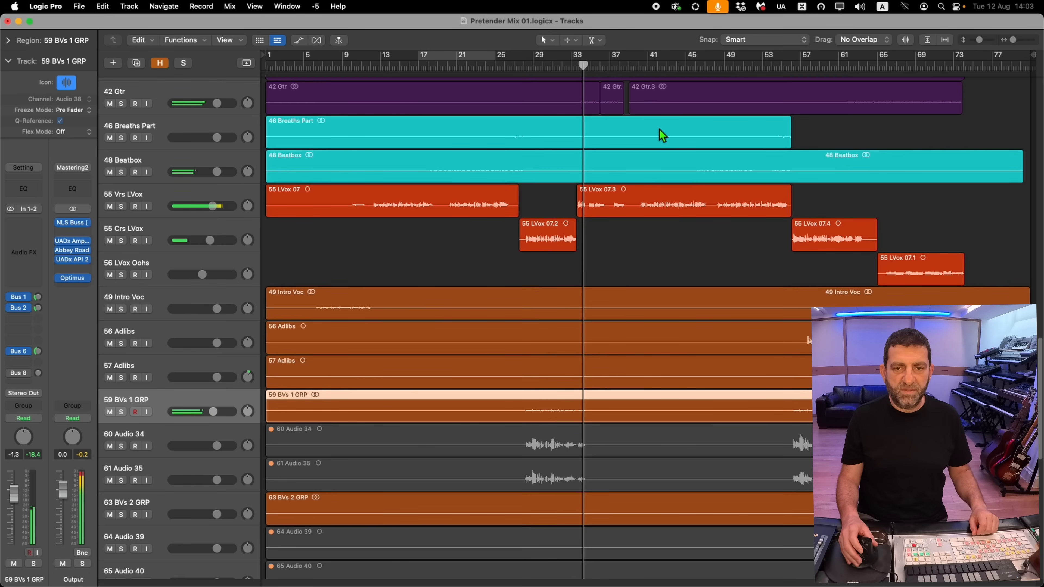
- Extend the first chorus vocal to about bar 34 and move the following phrase, up to about bar 38, from 55 Vrs LVox to 56 LVox Oohs
{"action": "left_click_drag", "start_coordinate": [581, 247], "coordinate": [578, 213]}
{"action": "left_click_drag", "start_coordinate": [577, 213], "coordinate": [575, 237]}
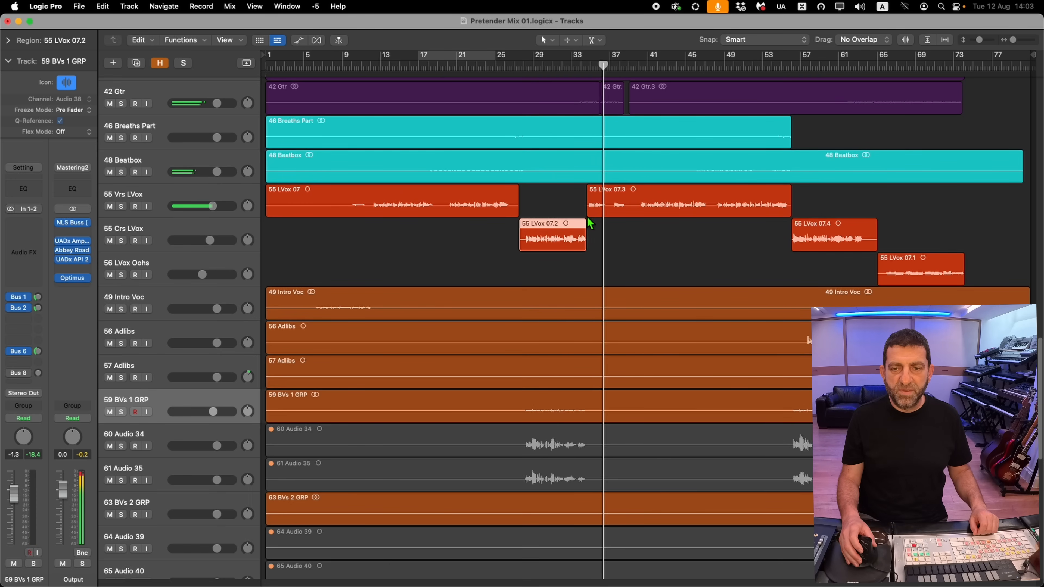
{"action": "left_click", "coordinate": [630, 209], "text": "super"}
{"action": "left_click_drag", "start_coordinate": [612, 210], "coordinate": [609, 270]}
{"action": "left_click", "coordinate": [583, 67]}
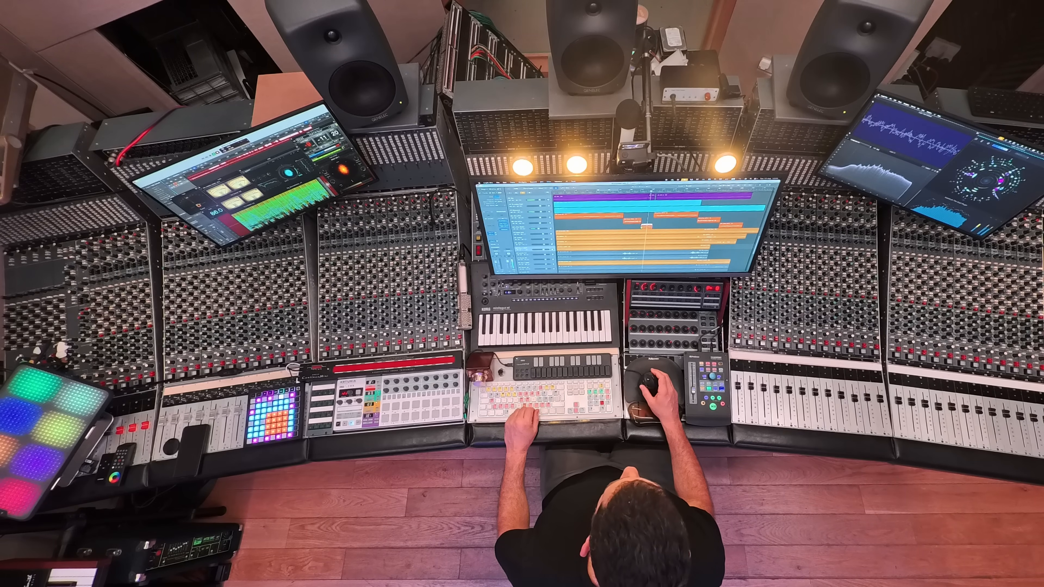
{"action": "scroll", "coordinate": [640, 230], "scroll_direction": "down", "scroll_amount": 5}
{"action": "scroll", "coordinate": [639, 230], "scroll_direction": "up", "scroll_amount": 6}
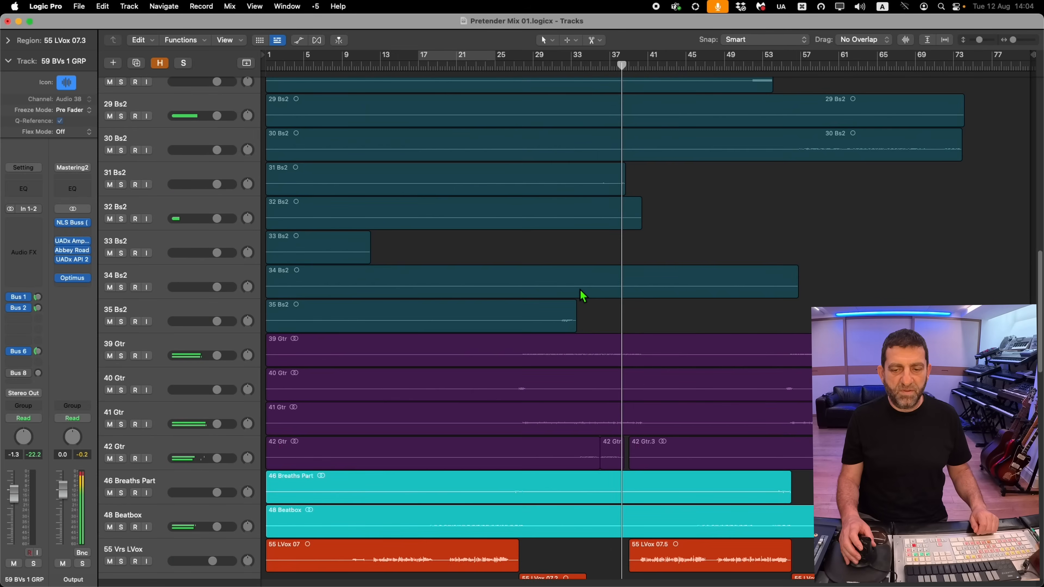
- Enlarge the waveforms, insert a Channel EQ on the 31 Bs2 track and give it a broad midrange boost
{"action": "scroll", "coordinate": [583, 296], "scroll_direction": "down", "scroll_amount": 4}
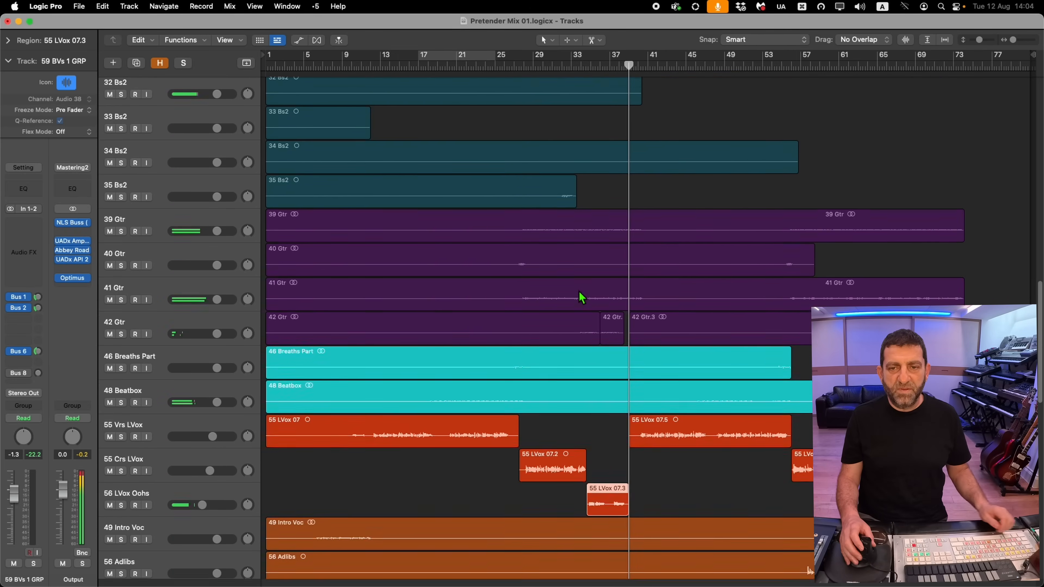
{"action": "scroll", "coordinate": [581, 293], "scroll_direction": "up", "scroll_amount": 15}
{"action": "key", "text": "super+plus"}
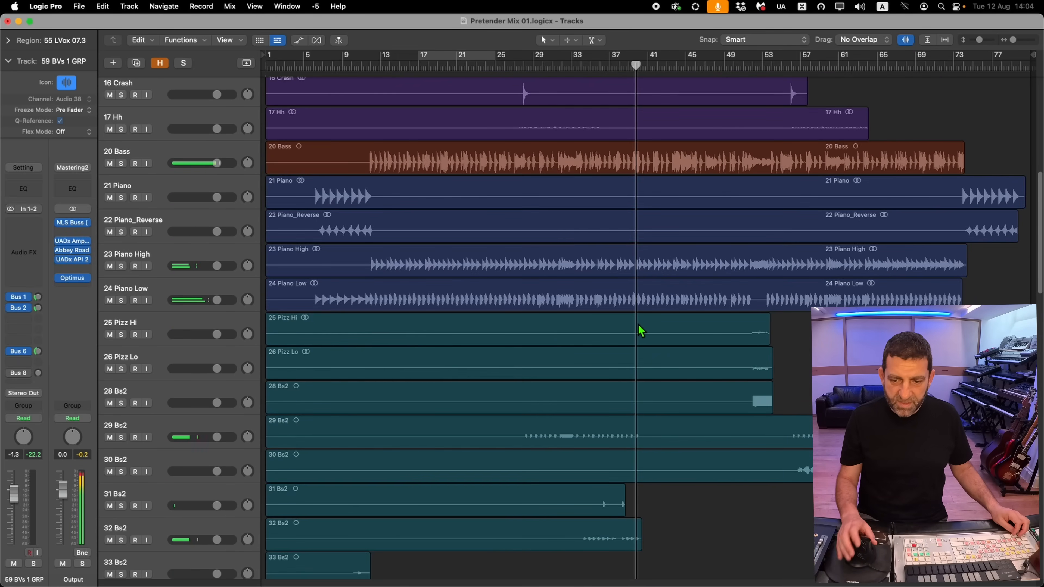
{"action": "left_click_drag", "start_coordinate": [652, 412], "coordinate": [558, 551]}
{"action": "left_click", "coordinate": [669, 373]}
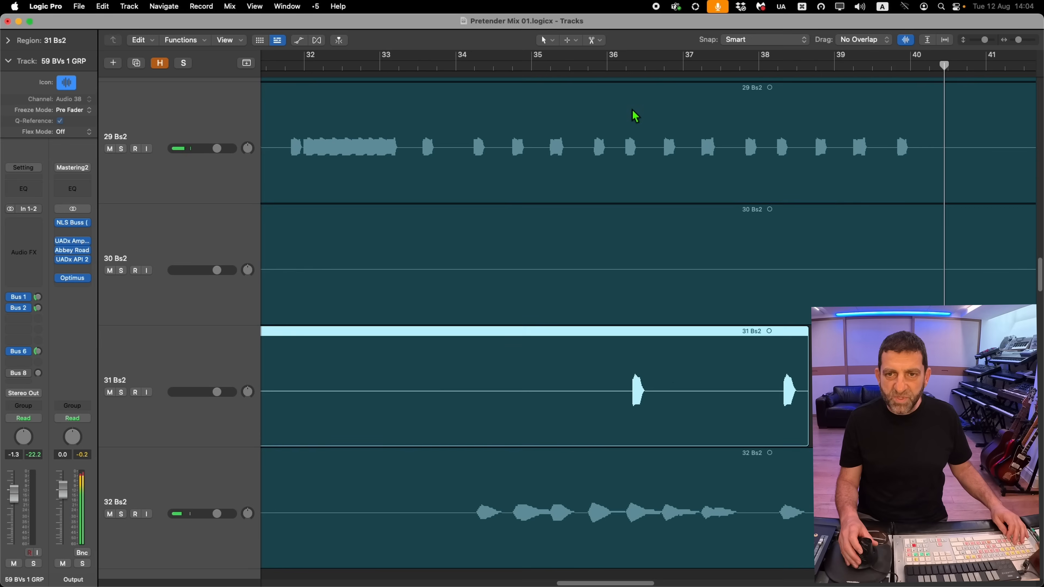
{"action": "left_click", "coordinate": [152, 374]}
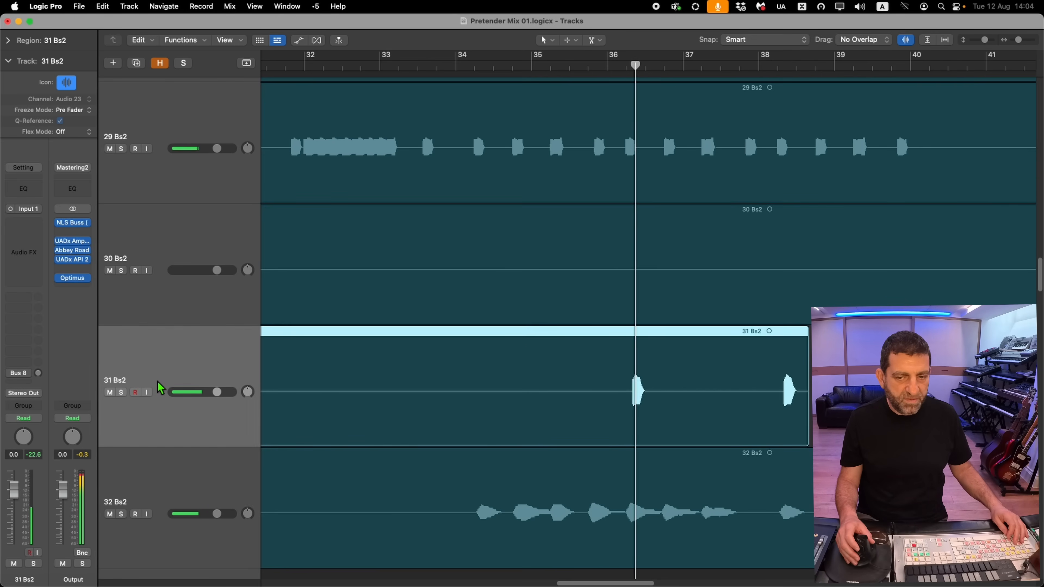
{"action": "left_click", "coordinate": [29, 189]}
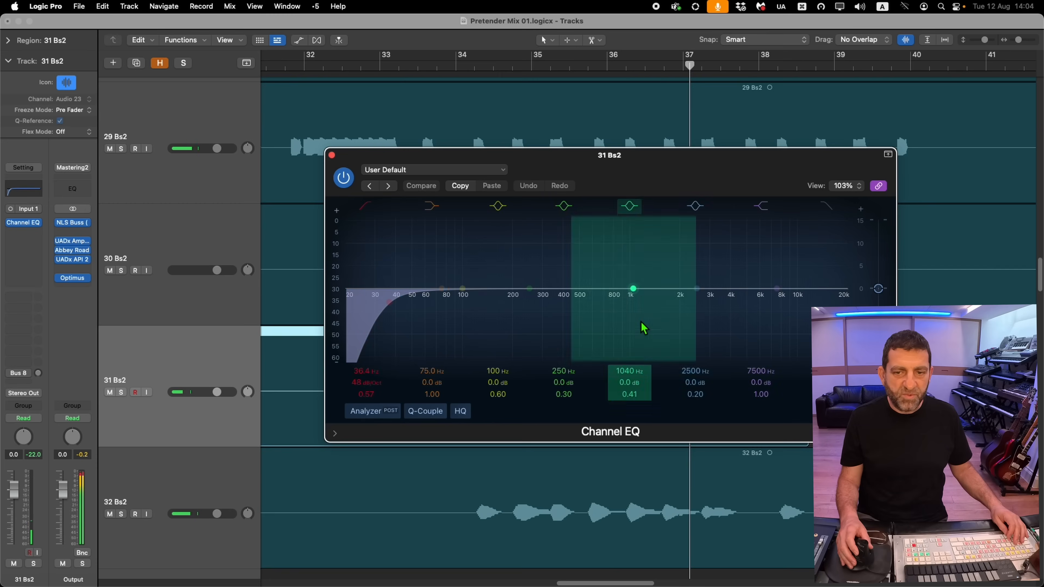
{"action": "left_click_drag", "start_coordinate": [669, 320], "coordinate": [644, 321]}
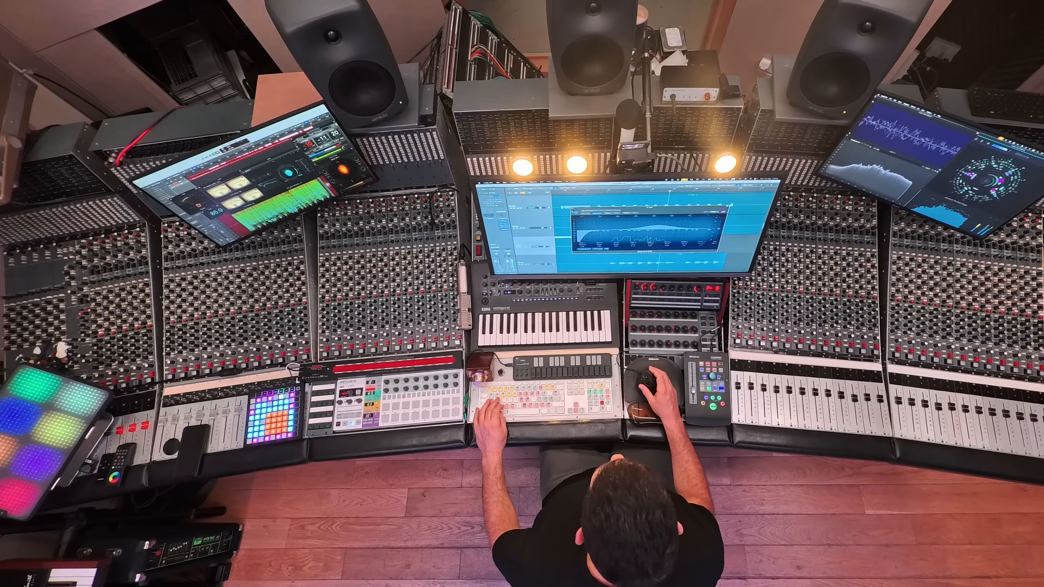
{"action": "key", "text": "super+w"}
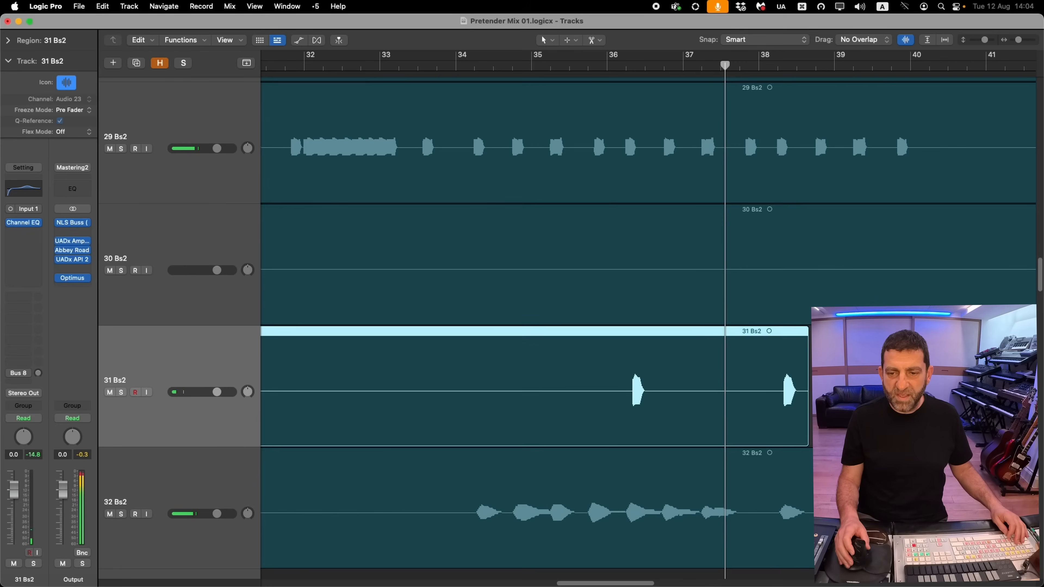
- Isolate the one-bar section at bar 36 on 31 Bs2, repeat it over bar 37 and play the passage
{"action": "left_click_drag", "start_coordinate": [622, 410], "coordinate": [671, 423]}
{"action": "key", "text": "super+r"}
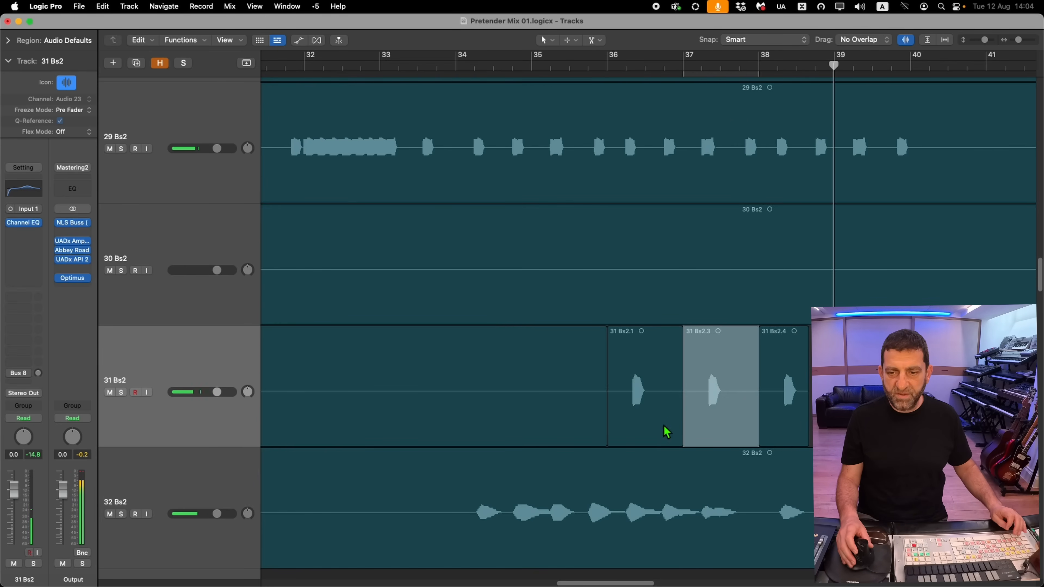
{"action": "left_click", "coordinate": [584, 70]}
{"action": "left_click", "coordinate": [548, 413]}
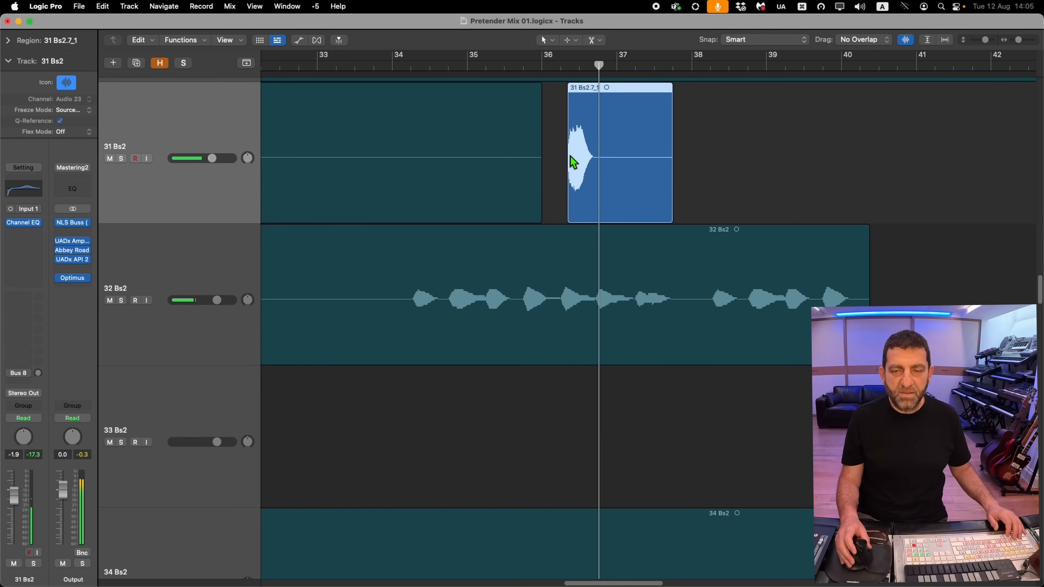
- Undo the last change to the 31 Bs2 hit, extend its region slightly past bar 37 and play from just before bar 36
{"action": "key", "text": "super+z"}
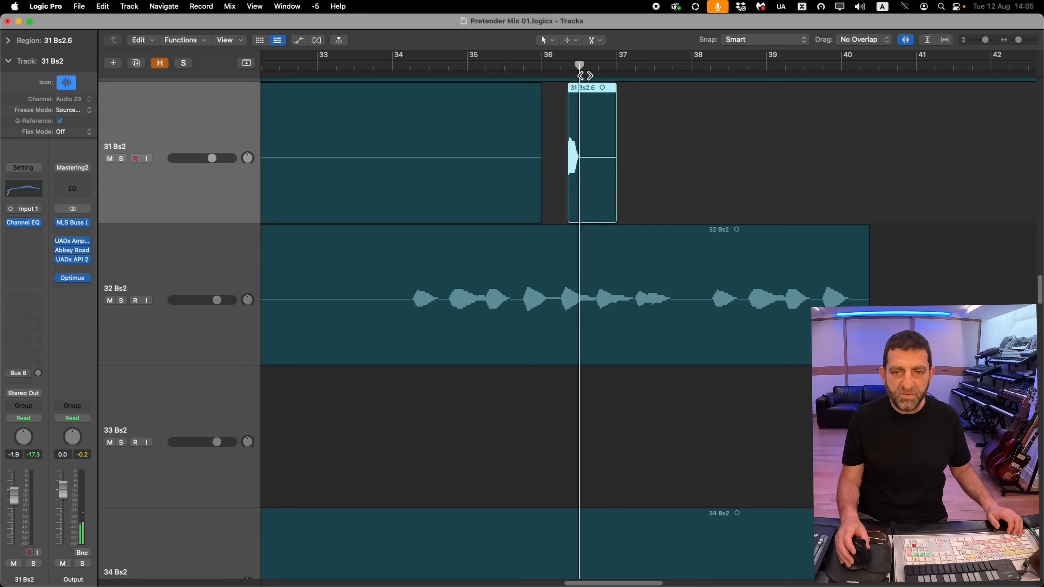
{"action": "left_click_drag", "start_coordinate": [617, 221], "coordinate": [631, 221]}
{"action": "left_click", "coordinate": [539, 69]}
{"action": "key", "text": "space"}
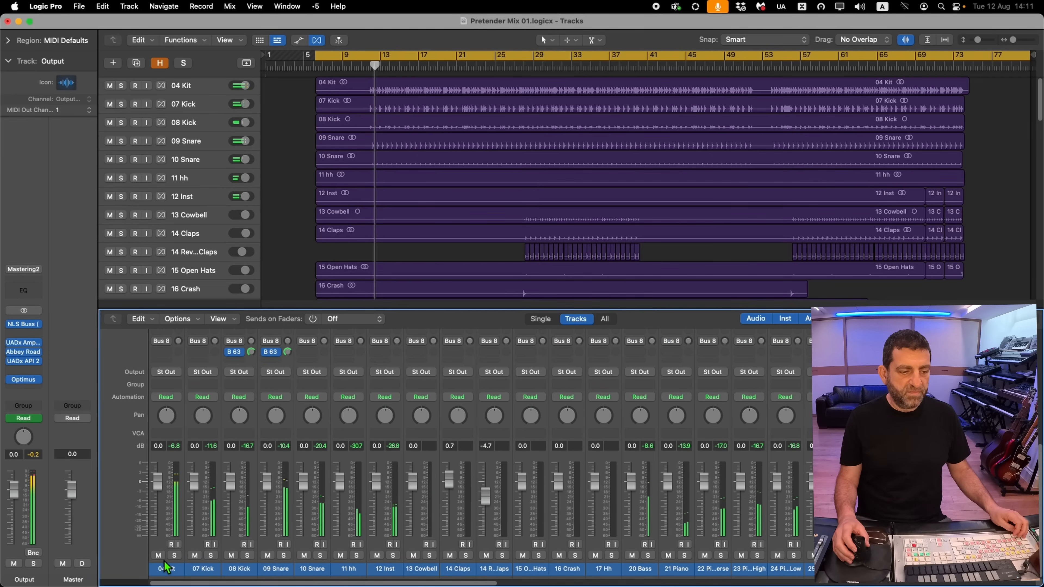
- Select all track channels, insert UADx Ampex ATR-102 Master Tape on them, and compare the mix with it bypassed and active
{"action": "left_click", "coordinate": [164, 563]}
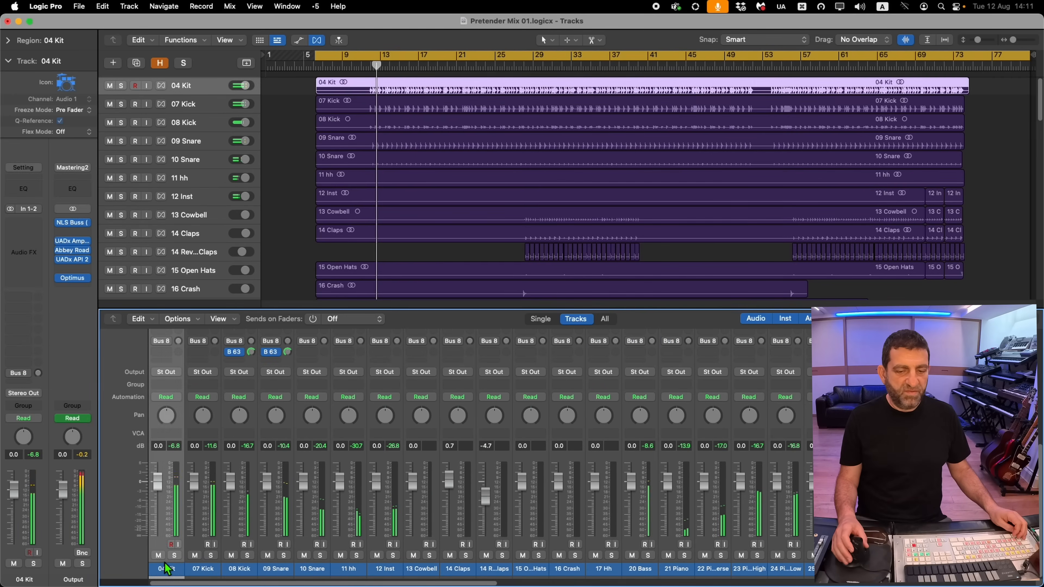
{"action": "scroll", "coordinate": [691, 500], "scroll_direction": "right", "scroll_amount": 15}
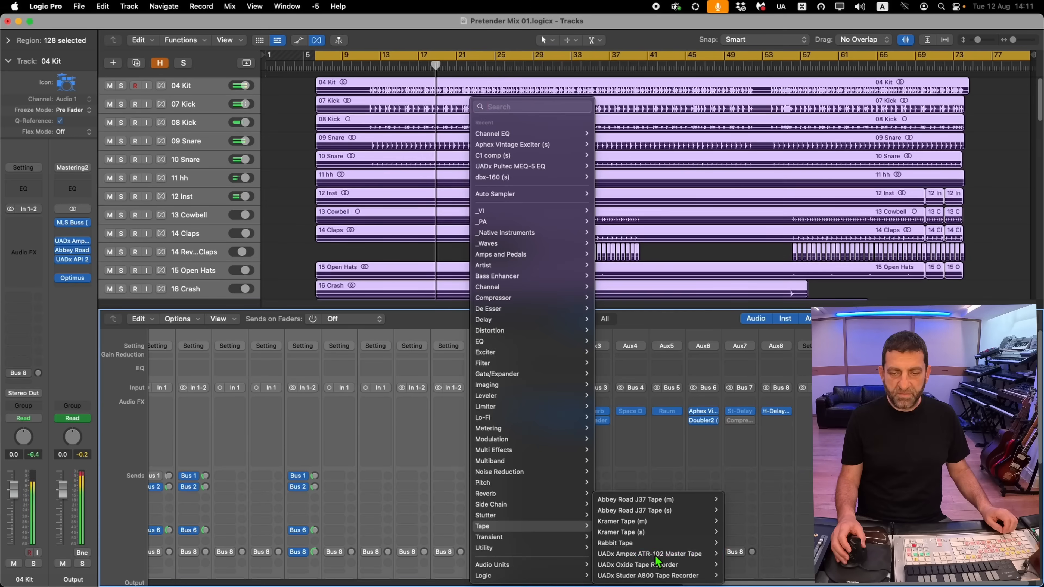
{"action": "left_click", "coordinate": [655, 555]}
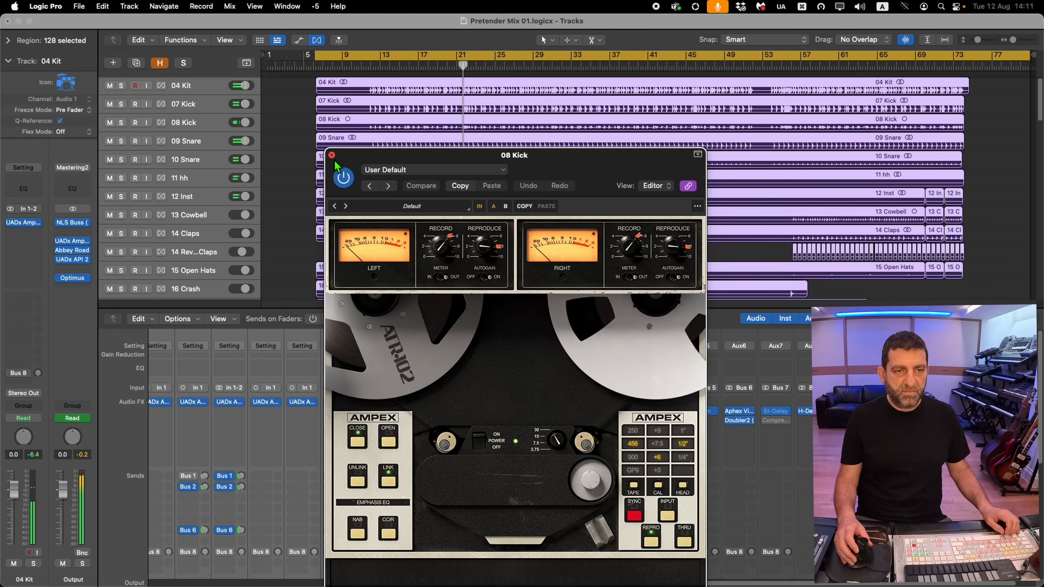
{"action": "left_click", "coordinate": [292, 402]}
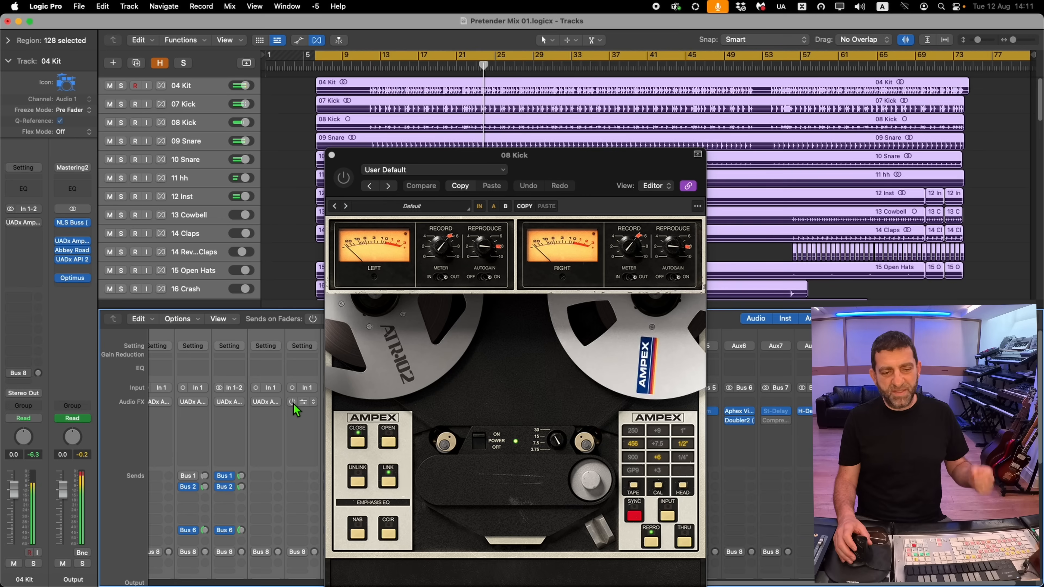
{"action": "left_click", "coordinate": [292, 402]}
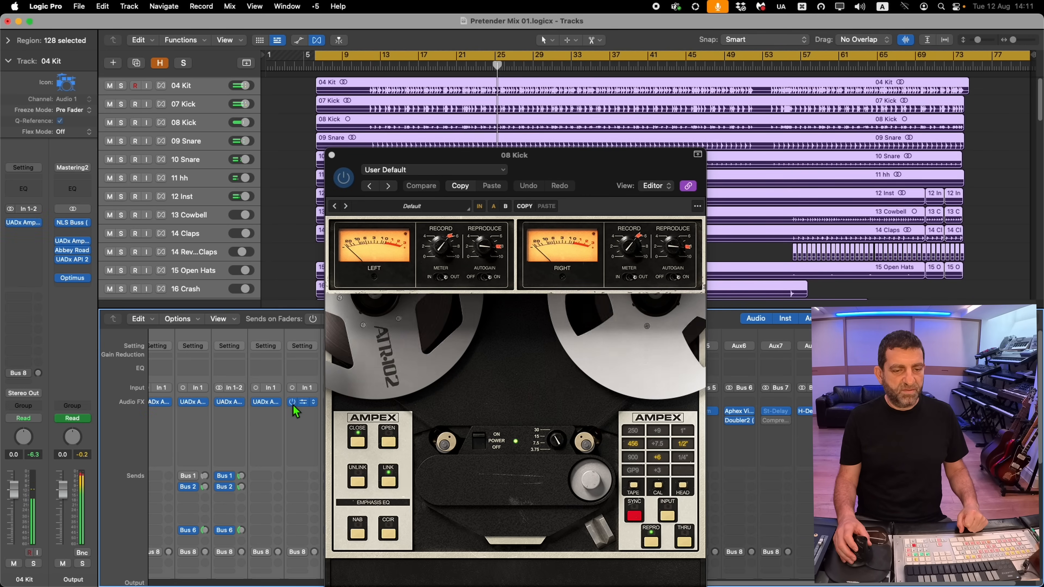
- Replace the Ampex tape plug-in with the mono Rabbit Tape on all selected channels and return it to its default settings
{"action": "left_click", "coordinate": [313, 403]}
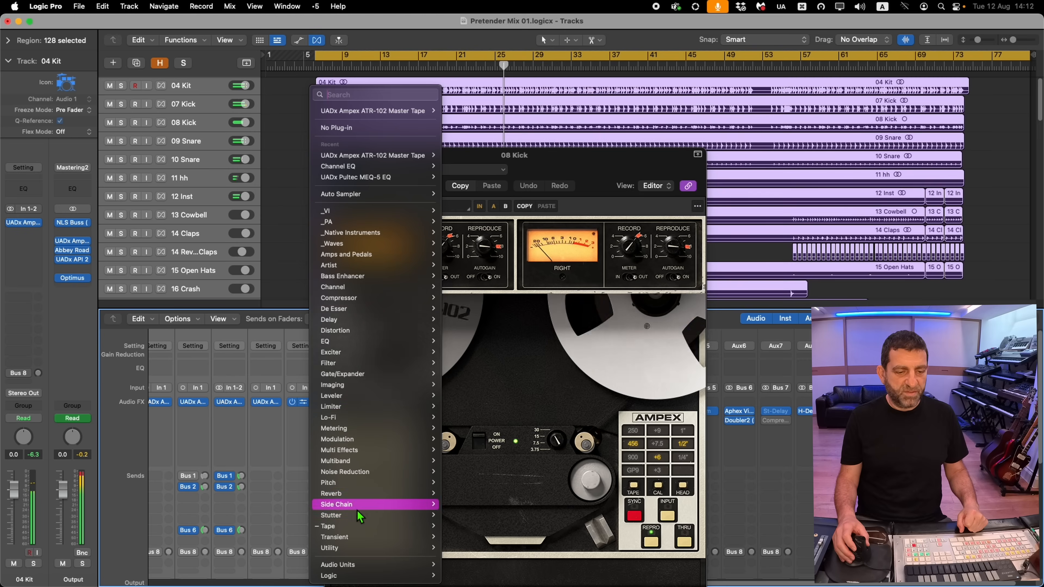
{"action": "mouse_move", "coordinate": [342, 525]}
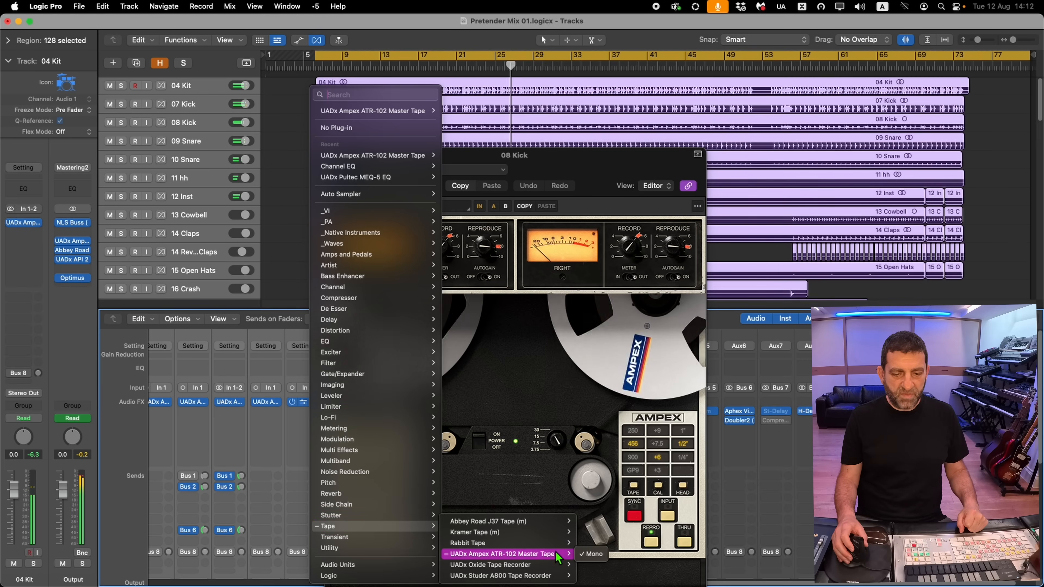
{"action": "mouse_move", "coordinate": [551, 544]}
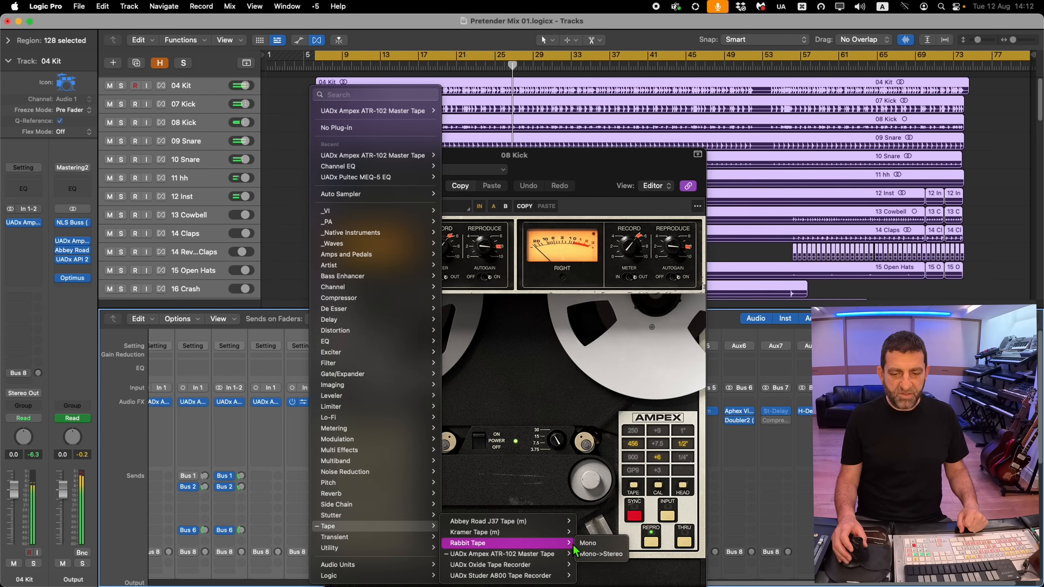
{"action": "left_click", "coordinate": [587, 544]}
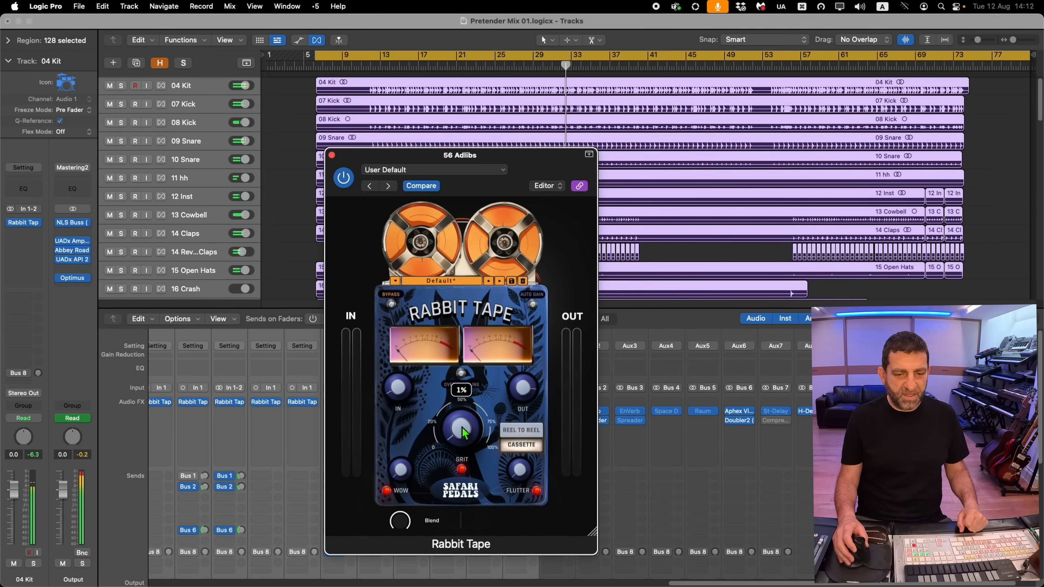
{"action": "left_click", "coordinate": [419, 172]}
{"action": "left_click", "coordinate": [418, 349]}
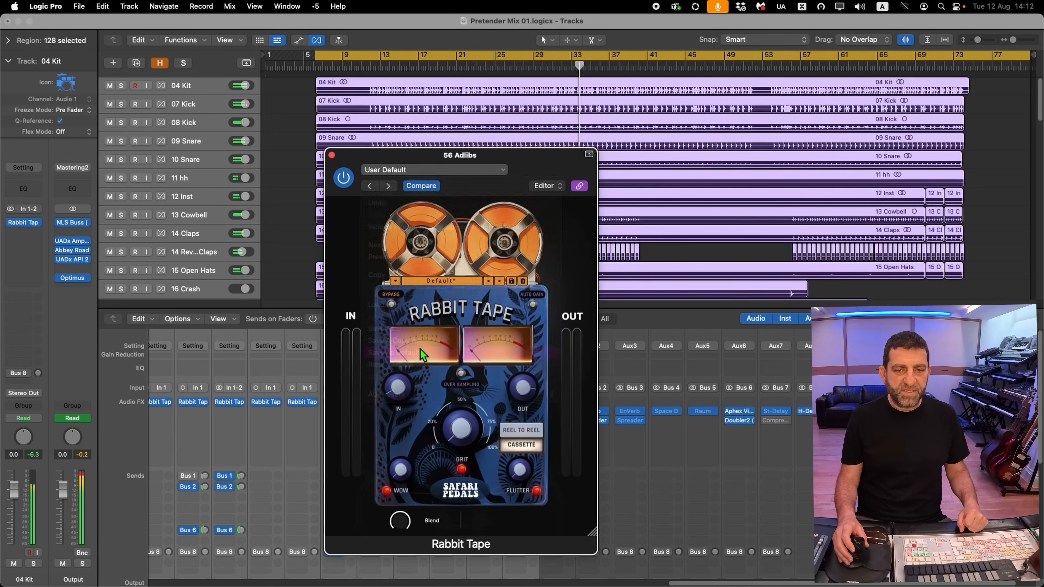
{"action": "left_click", "coordinate": [547, 232]}
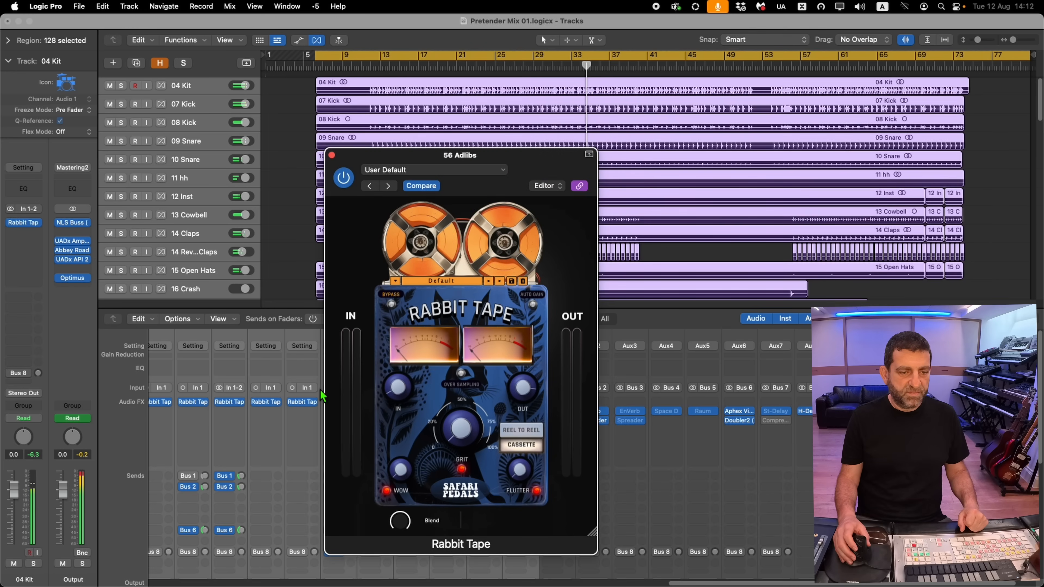
- Bypass and remove Rabbit Tape from the selected channels, reinsert its mono version on them and close its window
{"action": "left_click", "coordinate": [293, 403]}
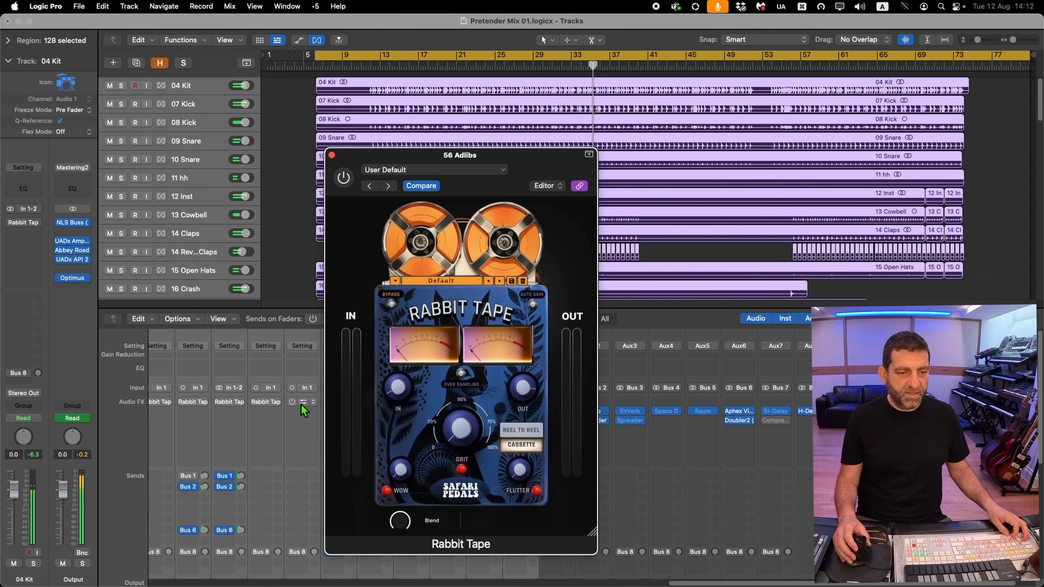
{"action": "left_click", "coordinate": [292, 402]}
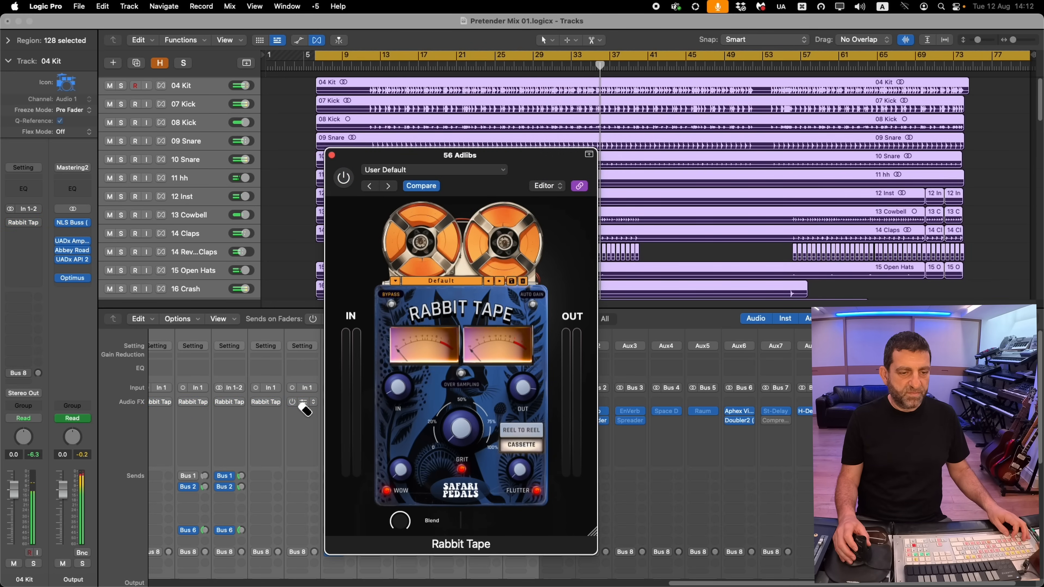
{"action": "left_click", "coordinate": [309, 409]}
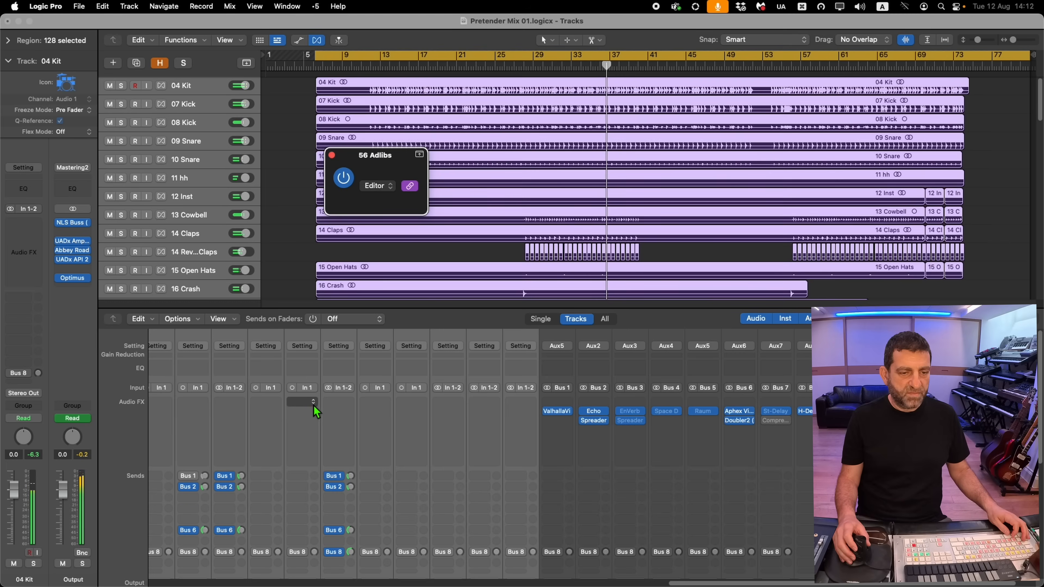
{"action": "left_click", "coordinate": [315, 404]}
{"action": "mouse_move", "coordinate": [407, 155]}
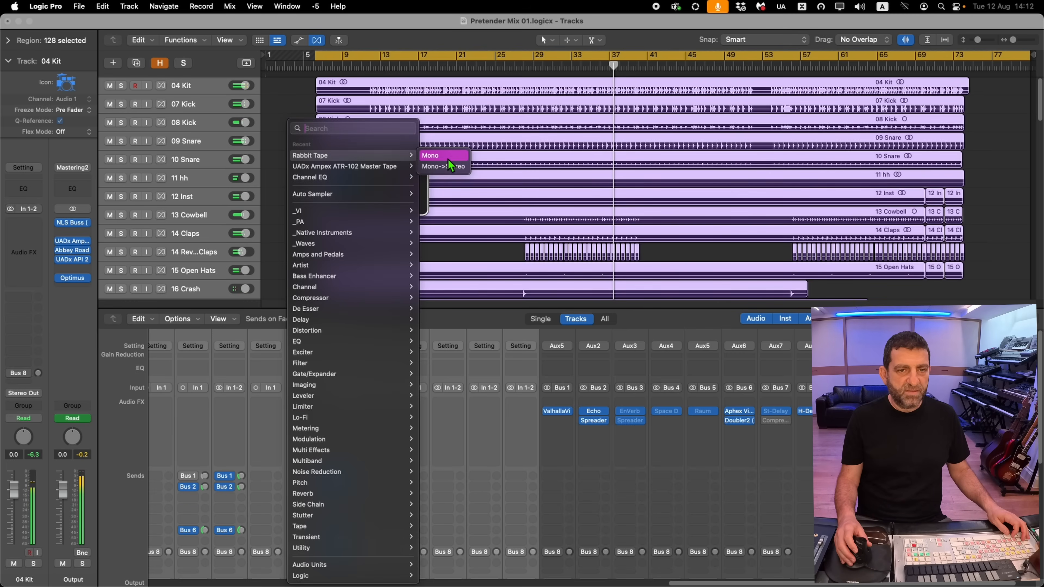
{"action": "left_click", "coordinate": [451, 159]}
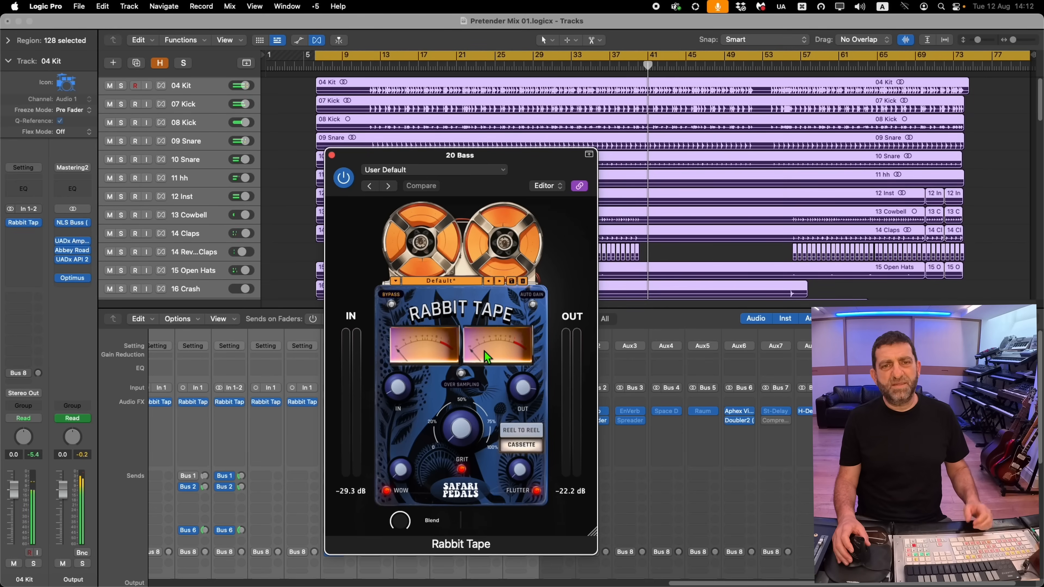
{"action": "left_click", "coordinate": [332, 155]}
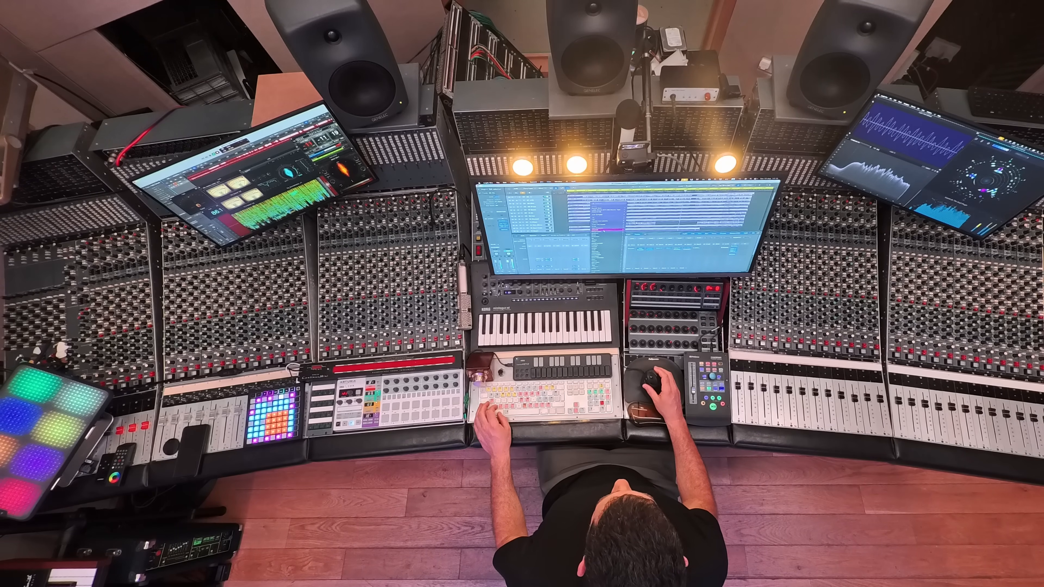
- Insert FrontDAW on all selected channels, play from about bar 42 and compare the mix with it bypassed and active
{"action": "mouse_move", "coordinate": [607, 230]}
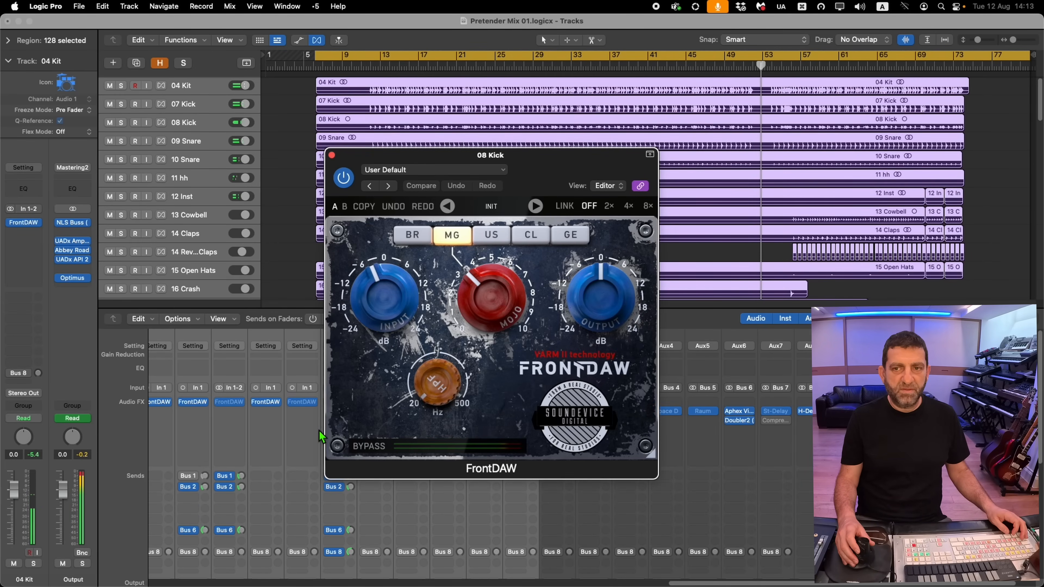
{"action": "left_click", "coordinate": [667, 68]}
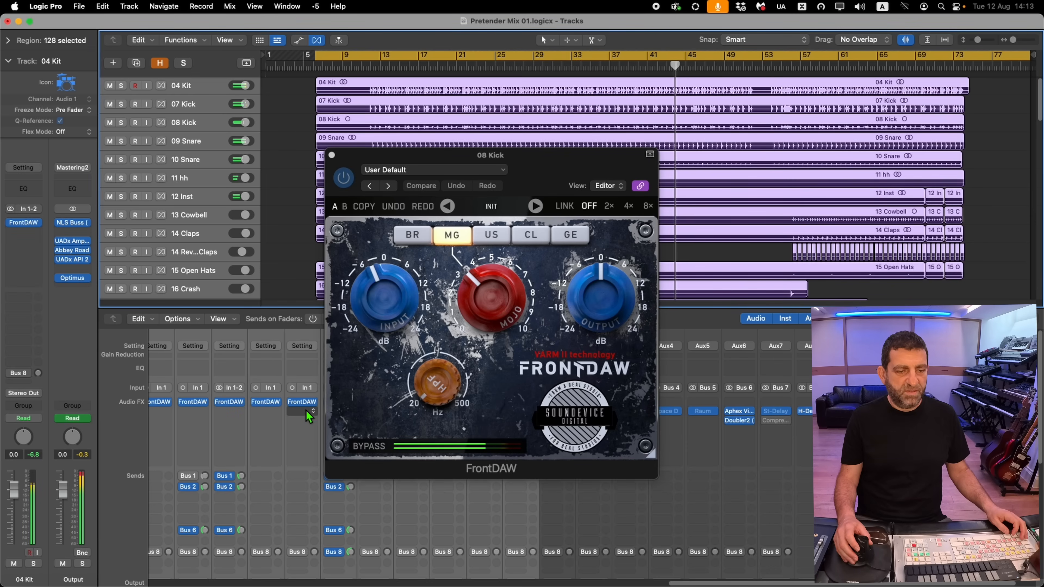
{"action": "left_click", "coordinate": [292, 402], "text": "alt"}
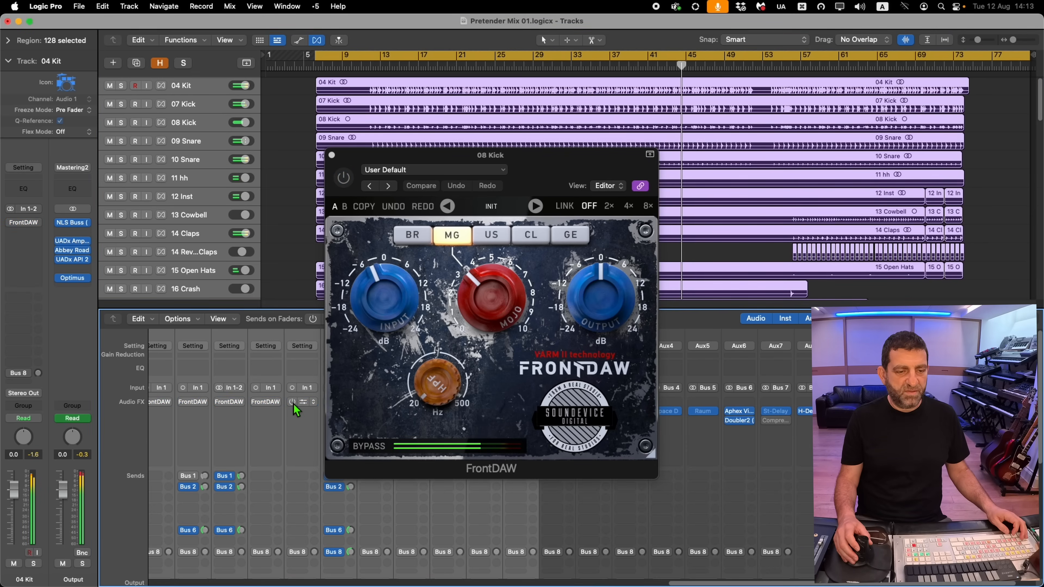
{"action": "left_click", "coordinate": [294, 404], "text": "alt"}
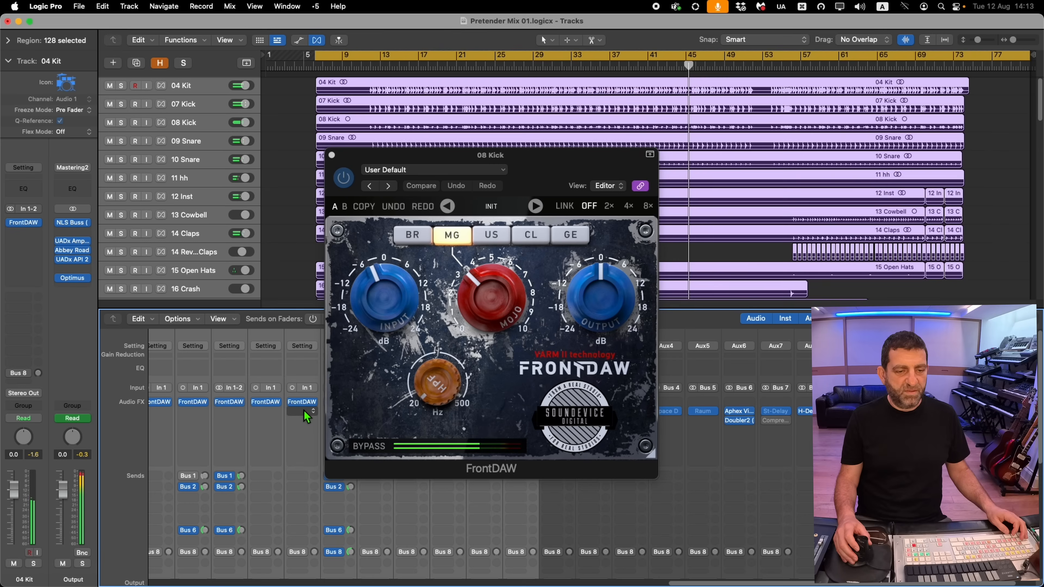
- Insert the mono Rabbit Tape after FrontDAW on all selected channels
{"action": "left_click", "coordinate": [313, 411]}
{"action": "mouse_move", "coordinate": [323, 404]}
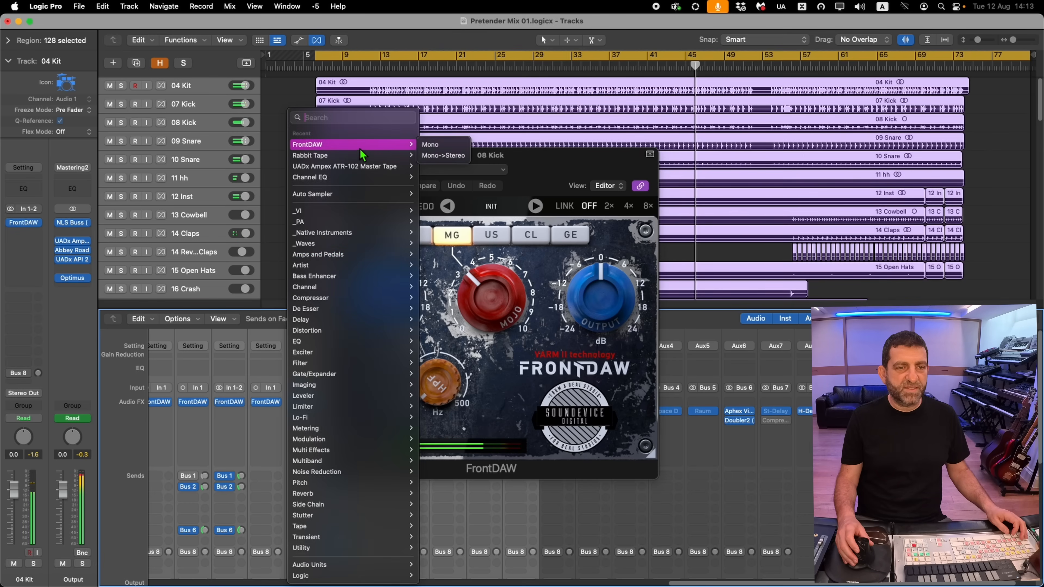
{"action": "left_click", "coordinate": [431, 155]}
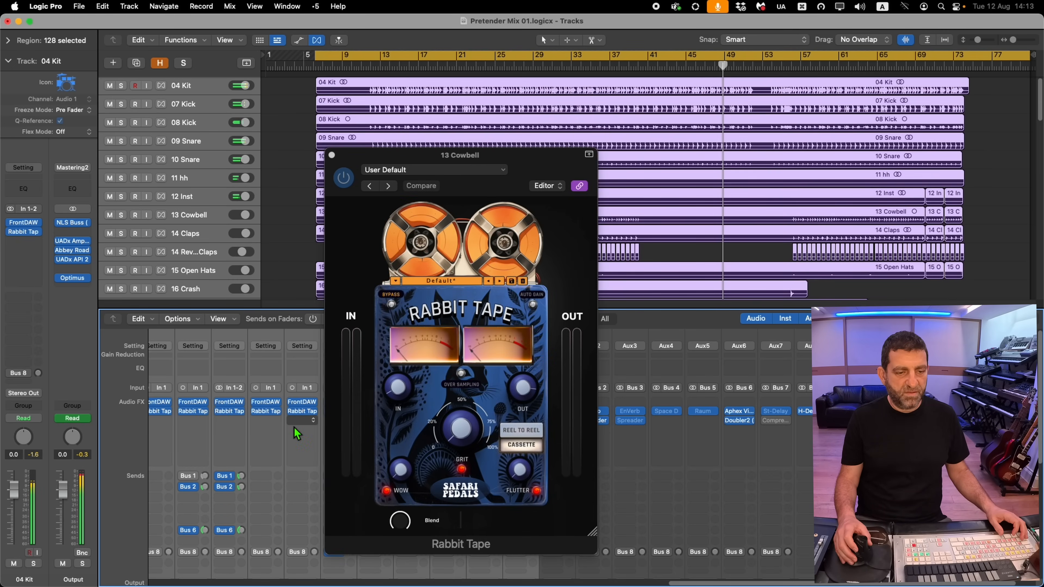
- Replace FrontDAW with the Waves NLS Channel on all selected channels
{"action": "left_click", "coordinate": [351, 402]}
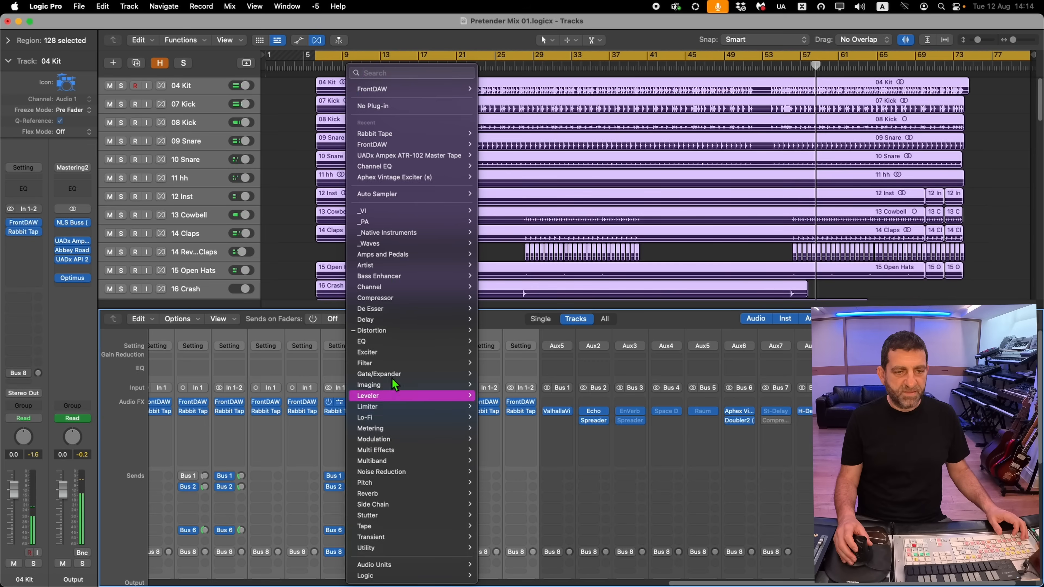
{"action": "mouse_move", "coordinate": [399, 292]}
{"action": "left_click", "coordinate": [510, 349]}
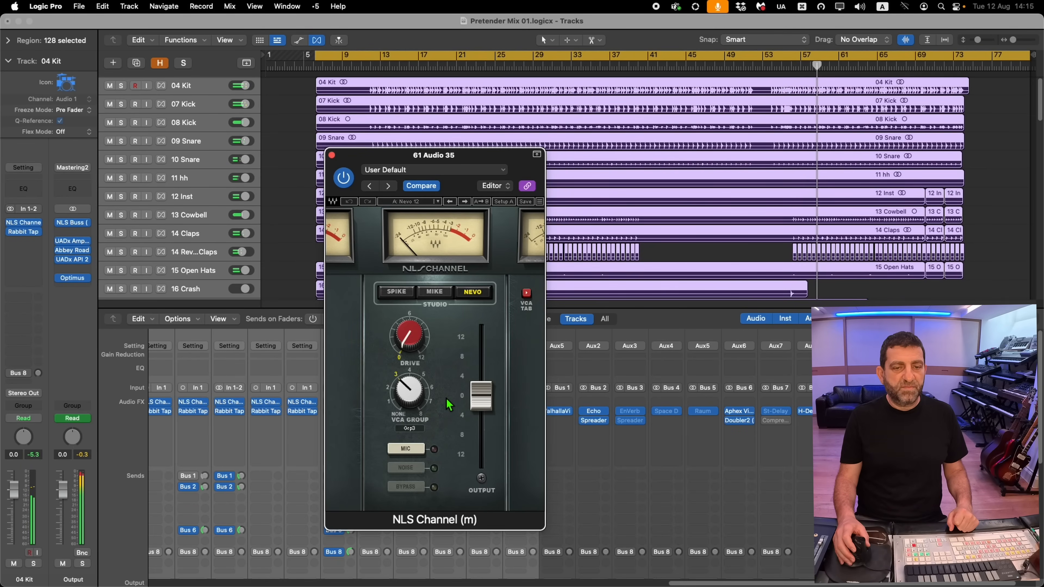
- Show the VCA groups console in NLS Channel and switch group 1's studio to Mike and finally to Spike
{"action": "left_click", "coordinate": [527, 294]}
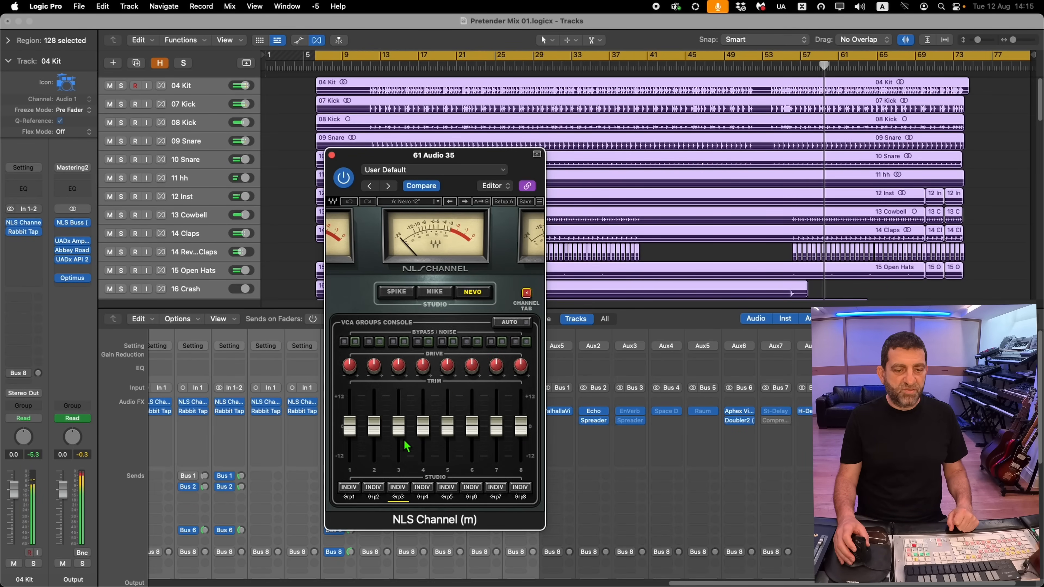
{"action": "left_click", "coordinate": [358, 485]}
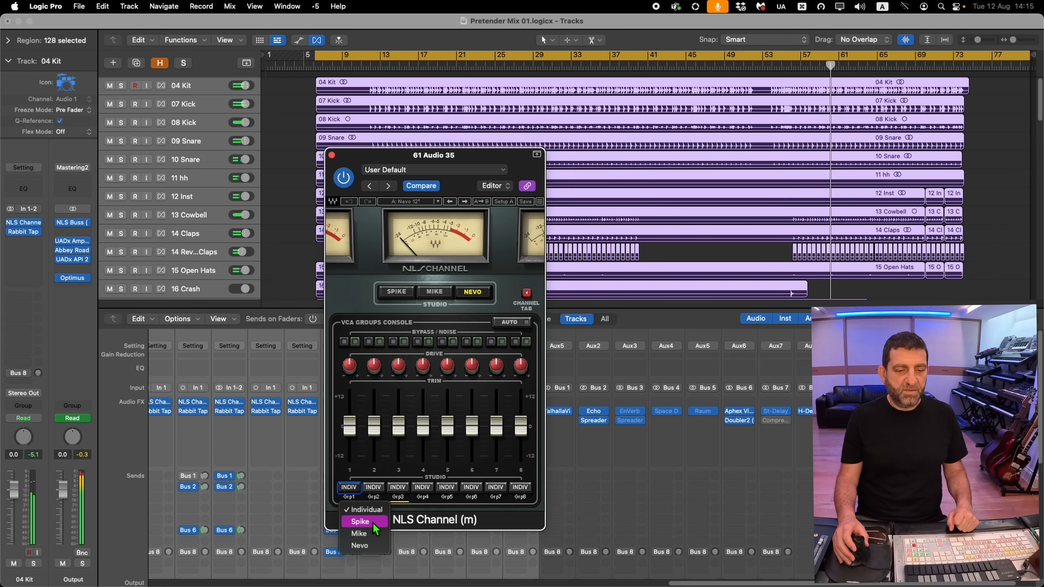
{"action": "left_click", "coordinate": [368, 534]}
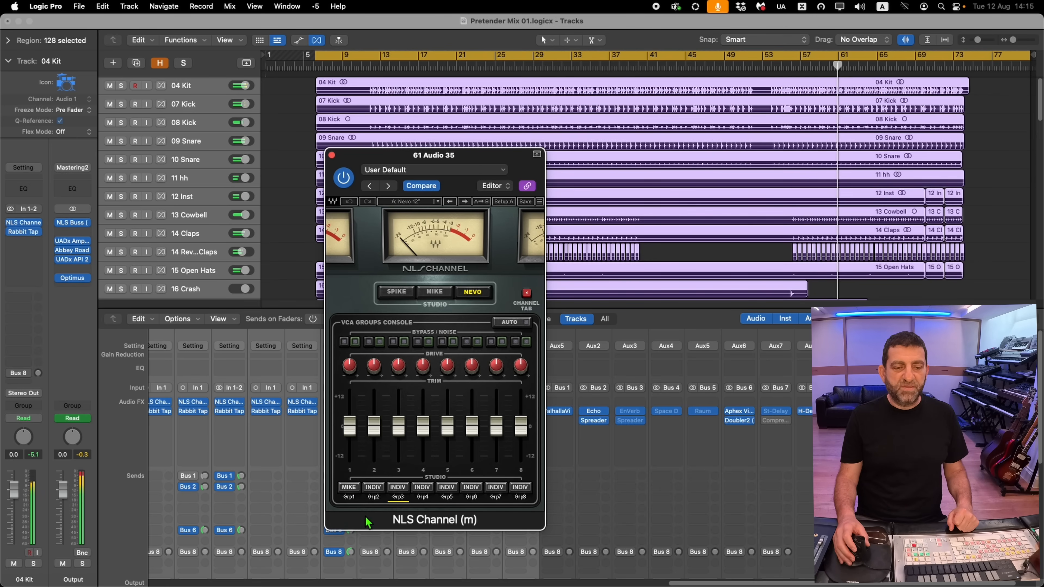
{"action": "left_click", "coordinate": [356, 487]}
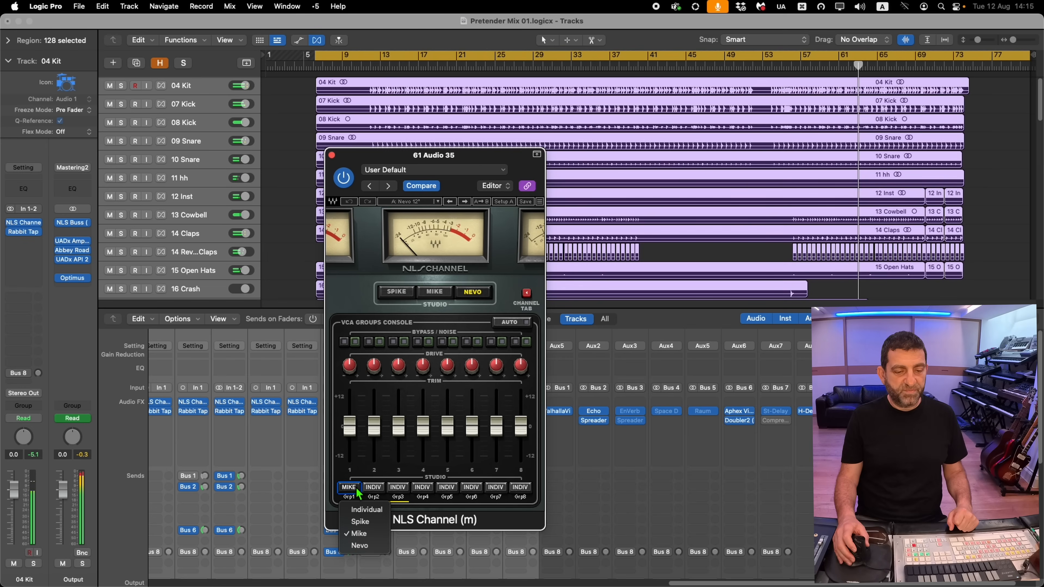
{"action": "left_click", "coordinate": [363, 521]}
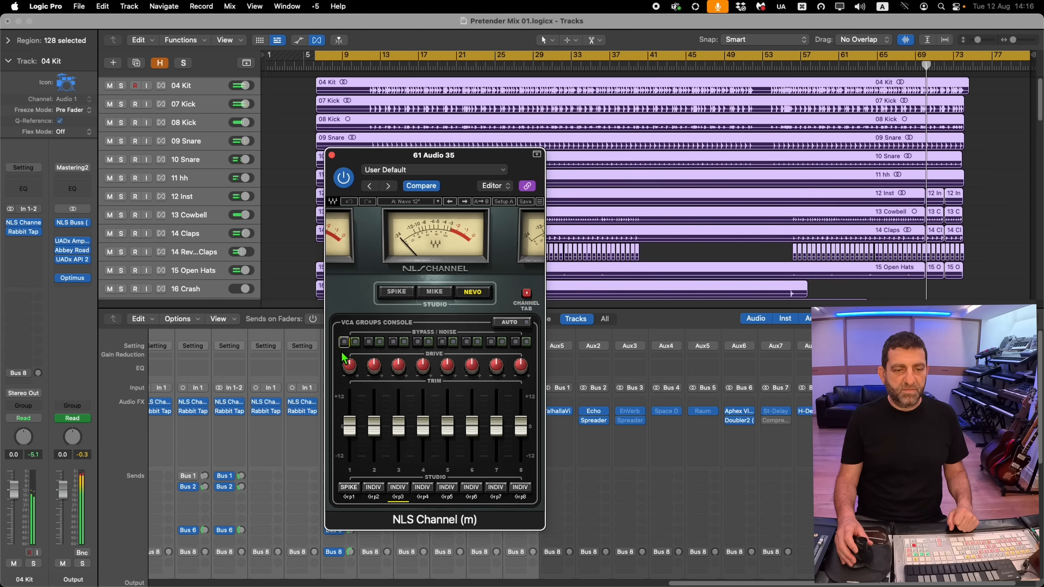
- Compare the mix with Rabbit Tape bypassed and active on the selected channels, and close the NLS Channel window
{"action": "left_click", "coordinate": [292, 411]}
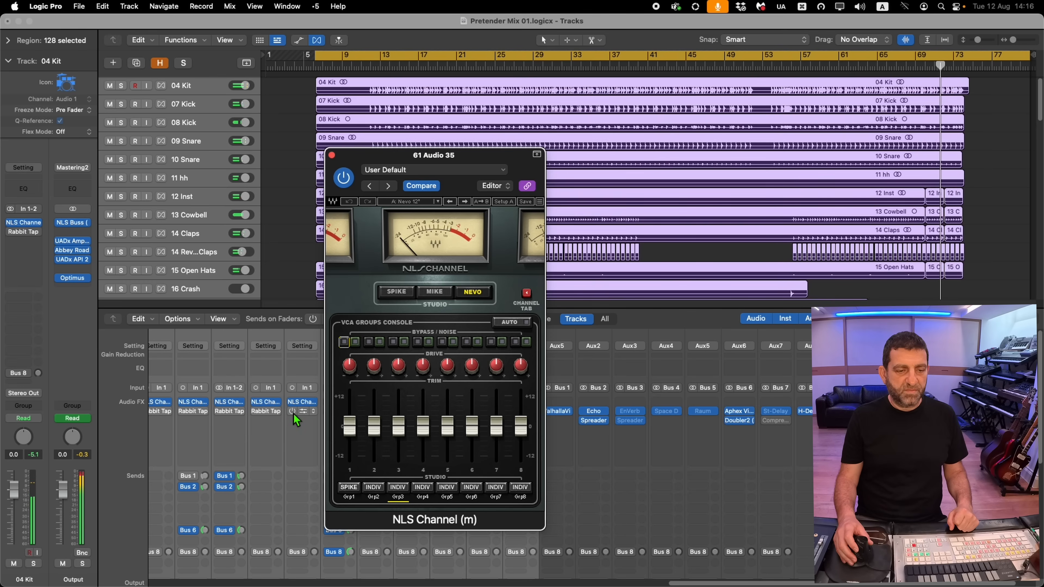
{"action": "left_click", "coordinate": [293, 412]}
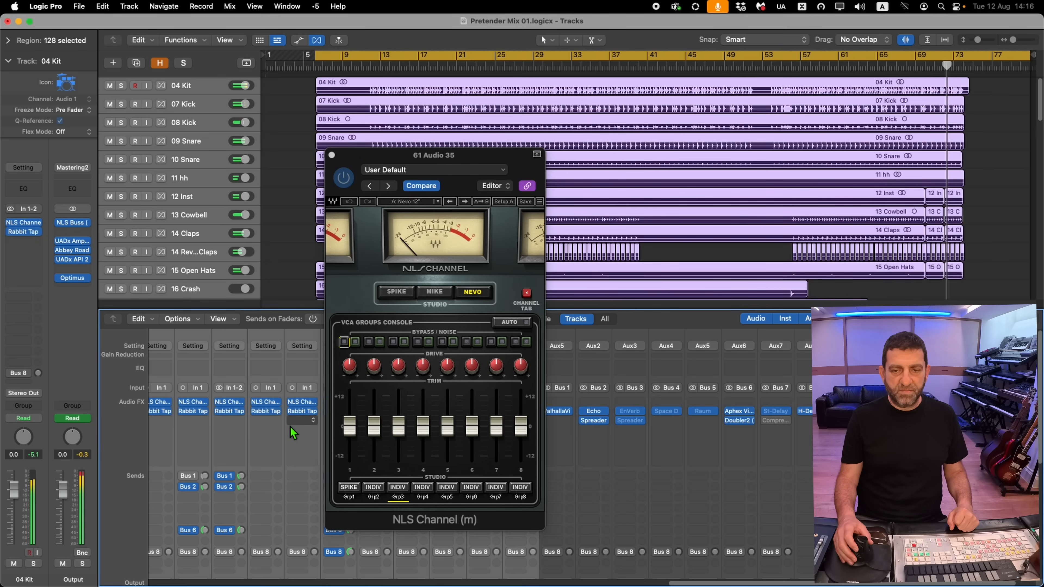
{"action": "left_click", "coordinate": [332, 156]}
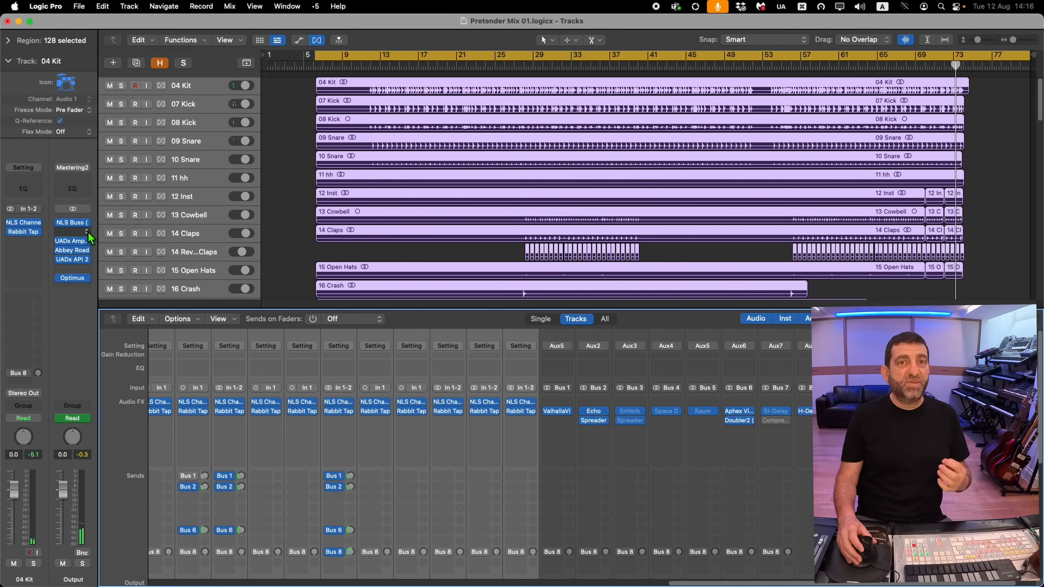
- Insert TransX Multi after NLS Buss on the output, play from about bar 21 and set its highest band's range to 0.8
{"action": "left_click", "coordinate": [90, 240]}
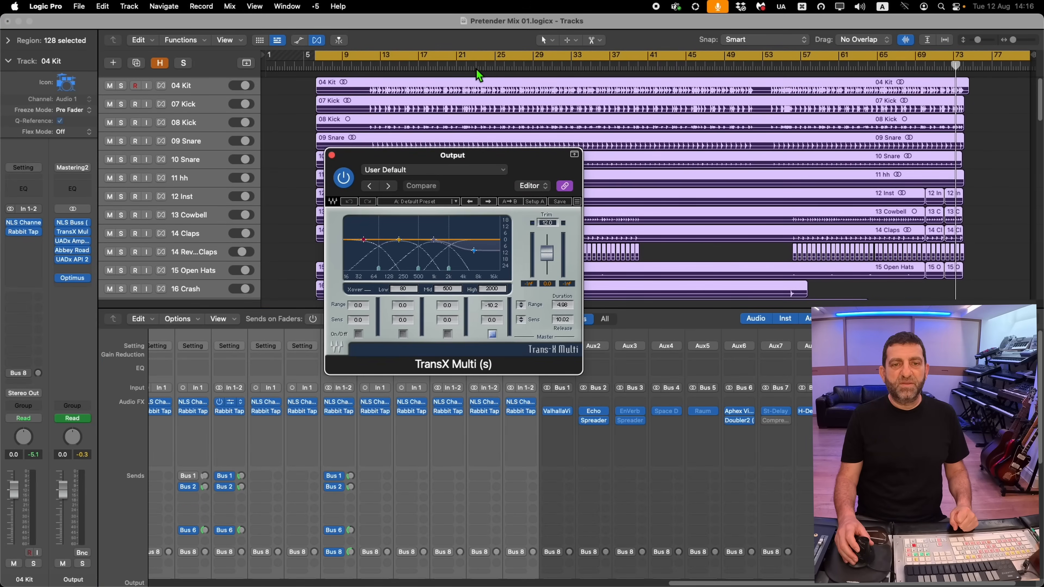
{"action": "left_click", "coordinate": [460, 66]}
{"action": "key", "text": "space"}
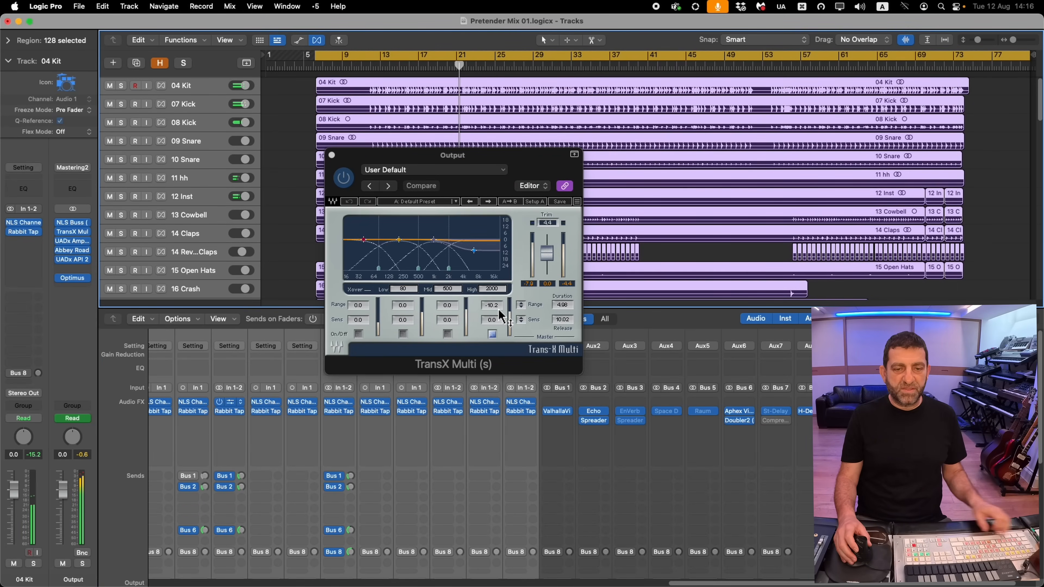
{"action": "left_click", "coordinate": [493, 312], "text": "alt"}
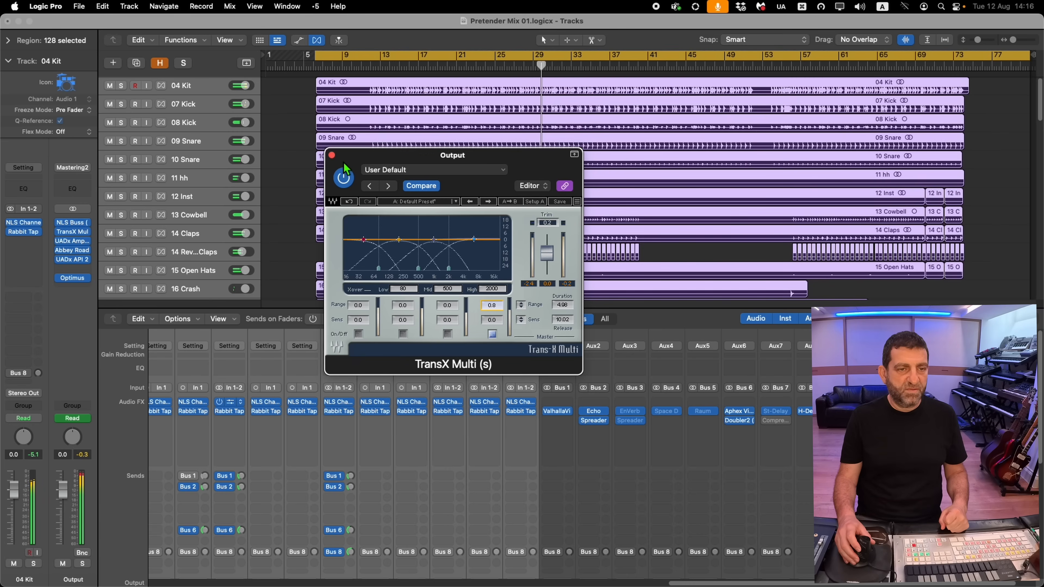
{"action": "left_click", "coordinate": [332, 156]}
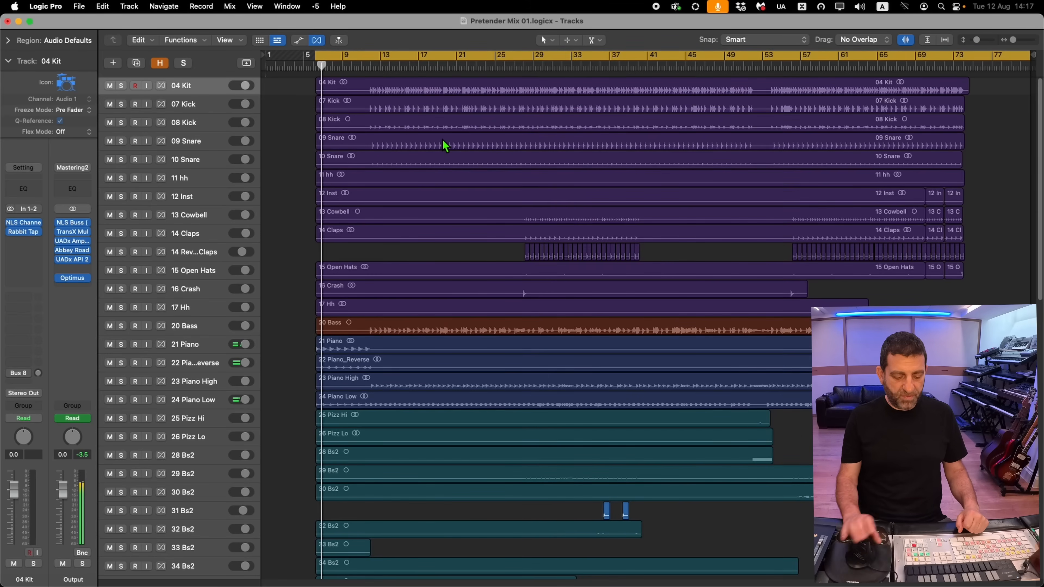
- Turn off cycle playback and review the channel plug-ins track by track, from the drums through 20 Bass to 55 Vrs LVox, during playback
{"action": "key", "text": "c"}
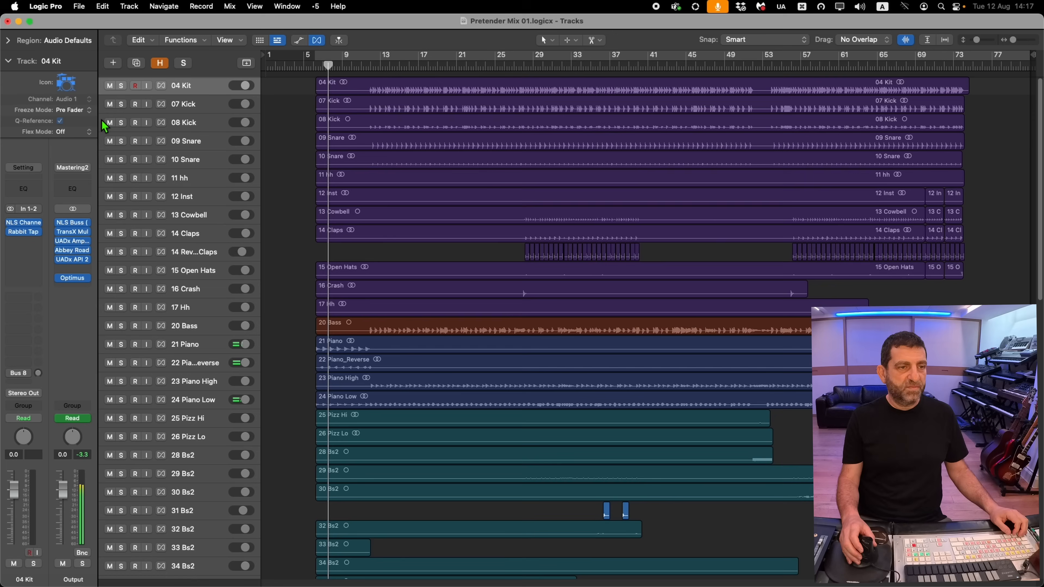
{"action": "left_click", "coordinate": [197, 90]}
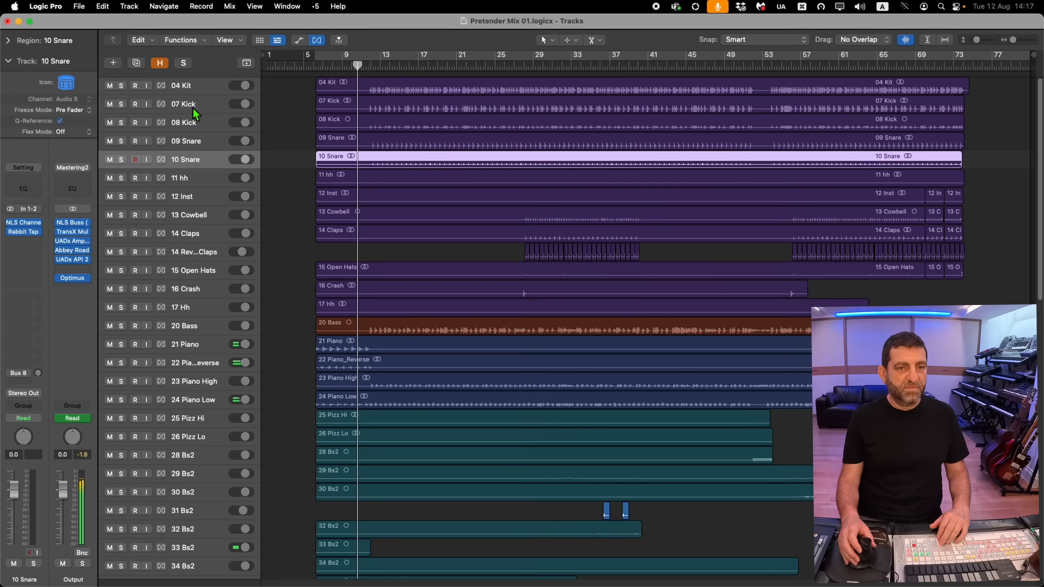
{"action": "key", "text": "Down"}
{"action": "key", "text": "Down"}
{"action": "key", "text": "Down"}
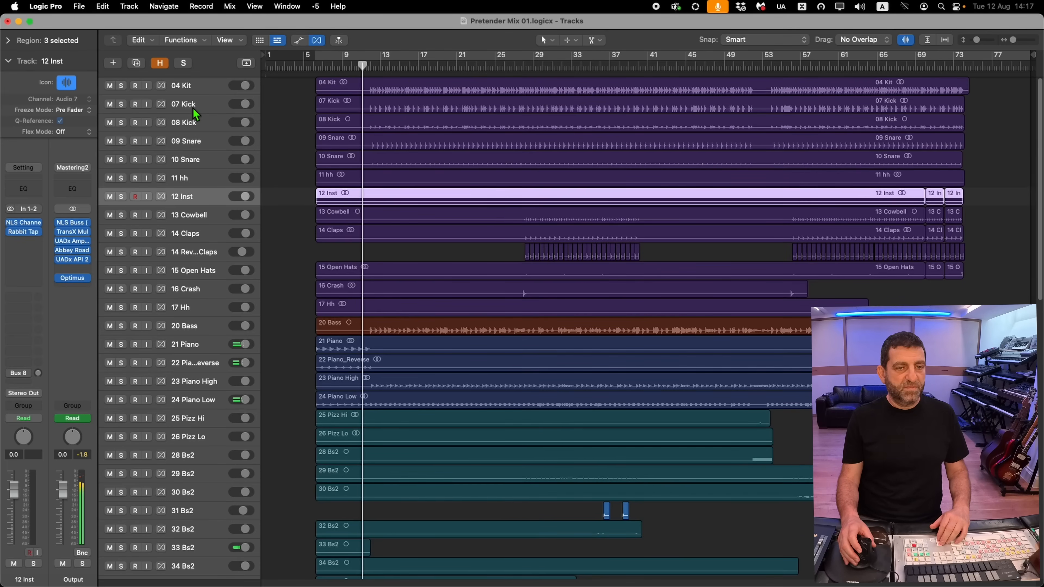
{"action": "key", "text": "Down"}
{"action": "key", "text": "Down"}
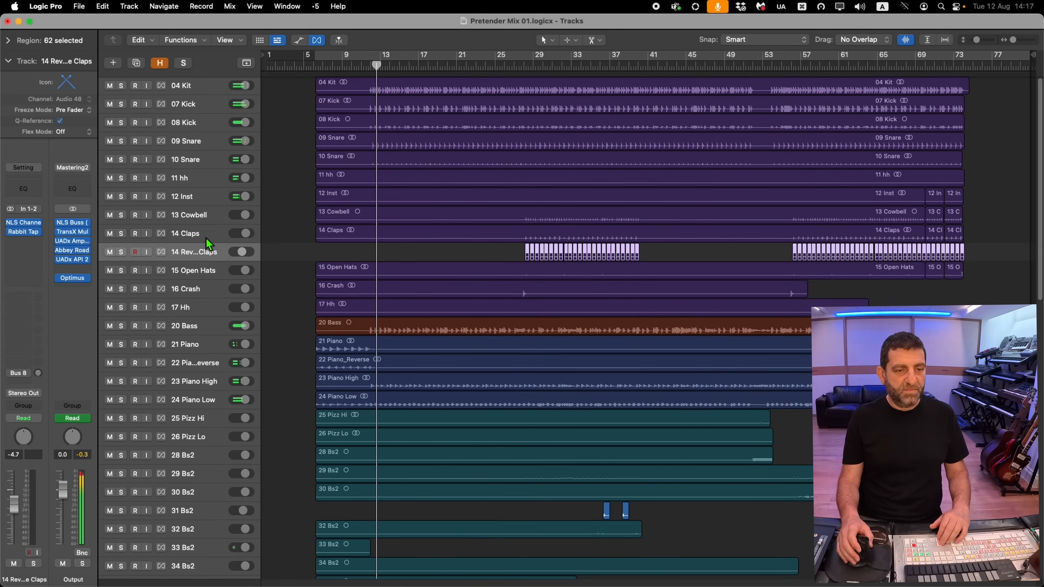
{"action": "left_click", "coordinate": [204, 327]}
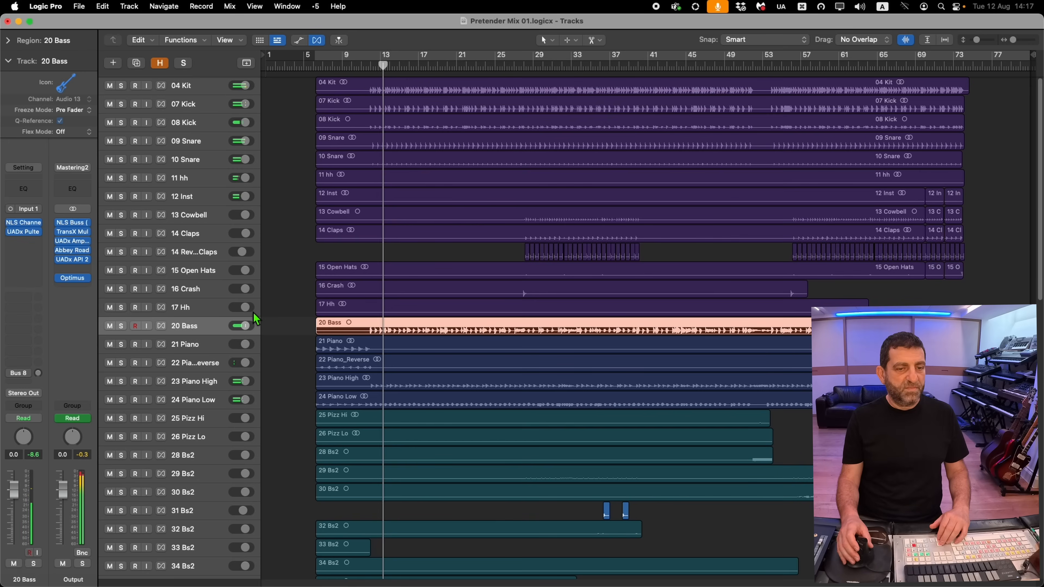
{"action": "scroll", "coordinate": [279, 329], "scroll_direction": "down", "scroll_amount": 5}
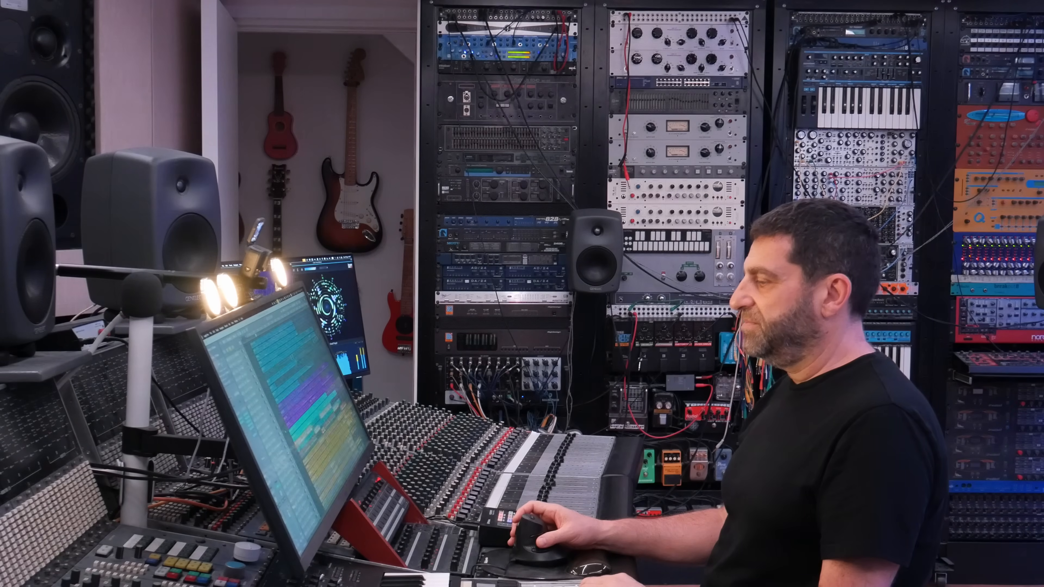
{"action": "scroll", "coordinate": [306, 395], "scroll_direction": "down", "scroll_amount": 5}
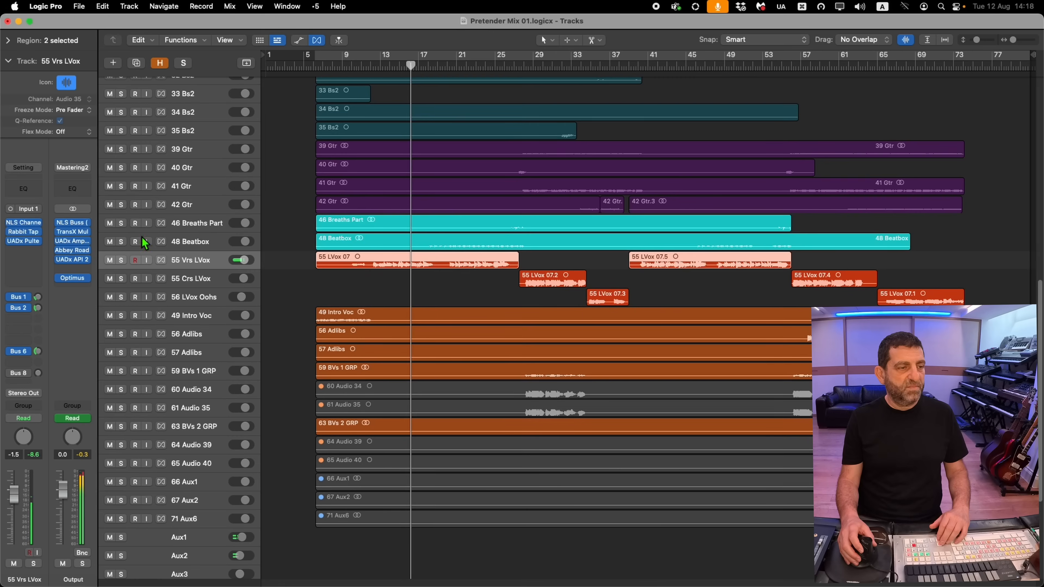
- Inspect the Pultec EQ on 55 Vrs LVox, followed by the NLS Buss, TransX Multi and tape plug-ins on the output
{"action": "left_click", "coordinate": [16, 242]}
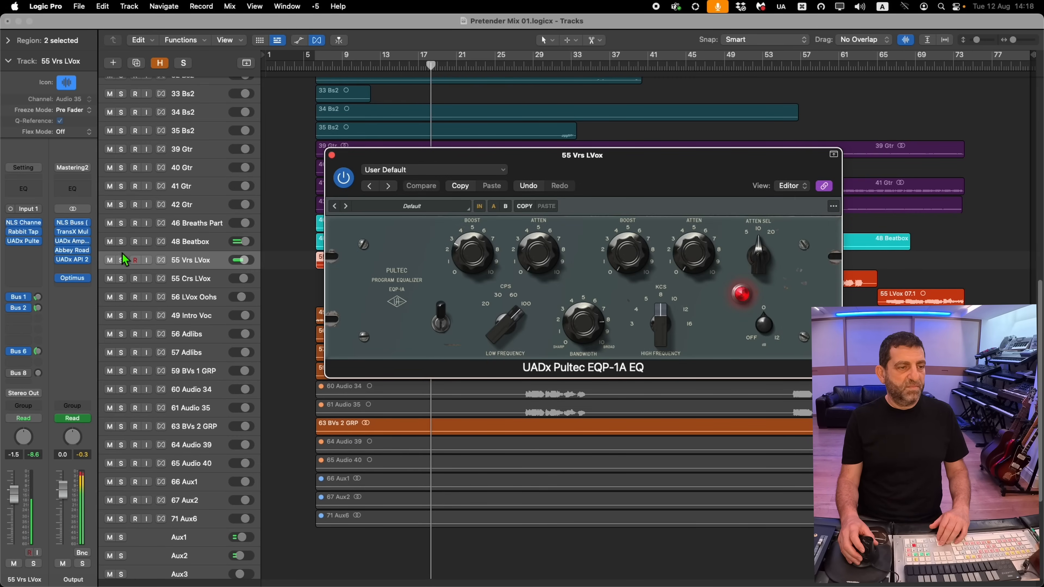
{"action": "left_click", "coordinate": [75, 232]}
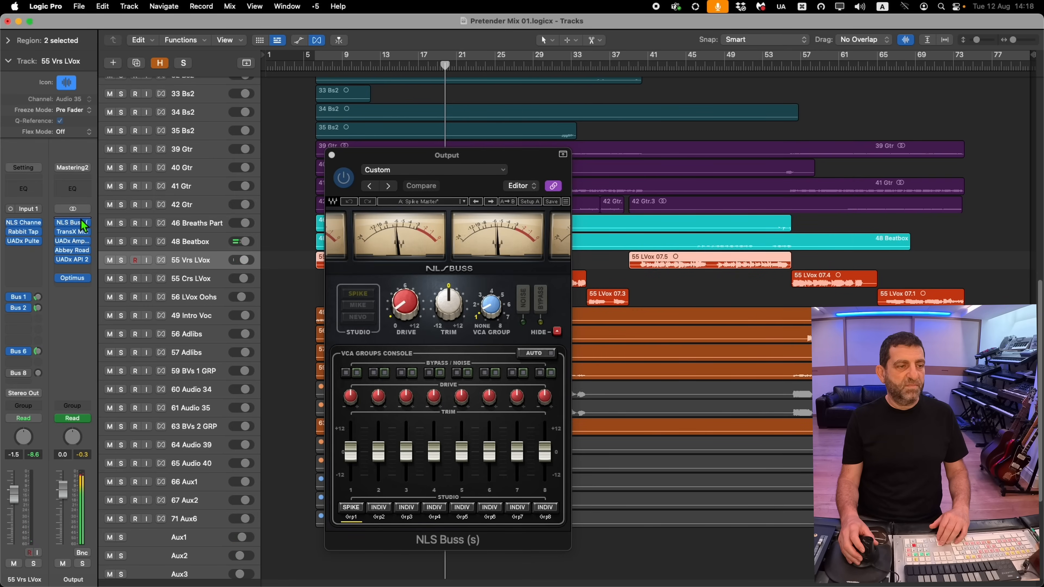
{"action": "left_click", "coordinate": [75, 232]}
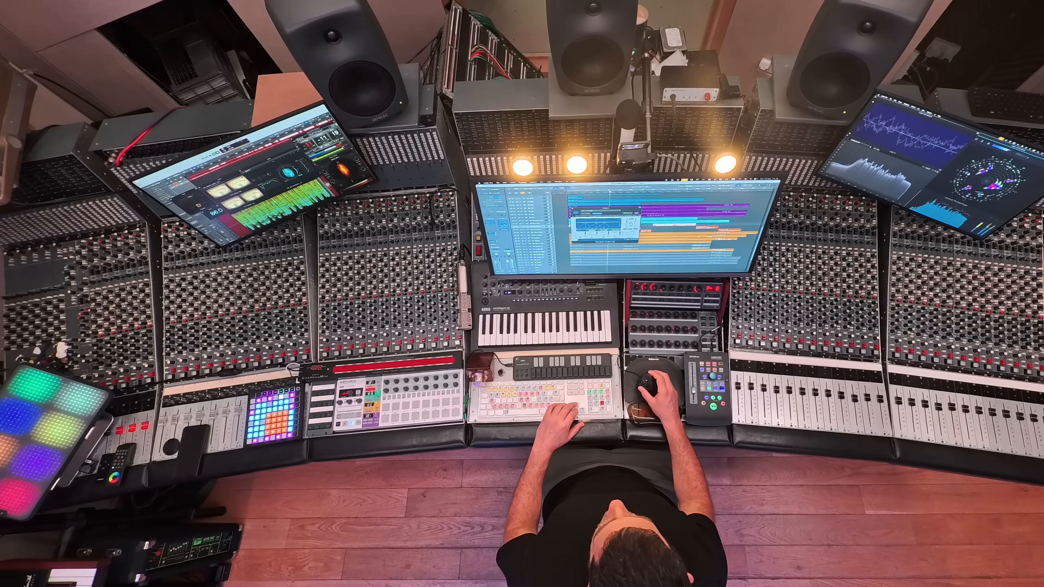
{"action": "left_click", "coordinate": [74, 250]}
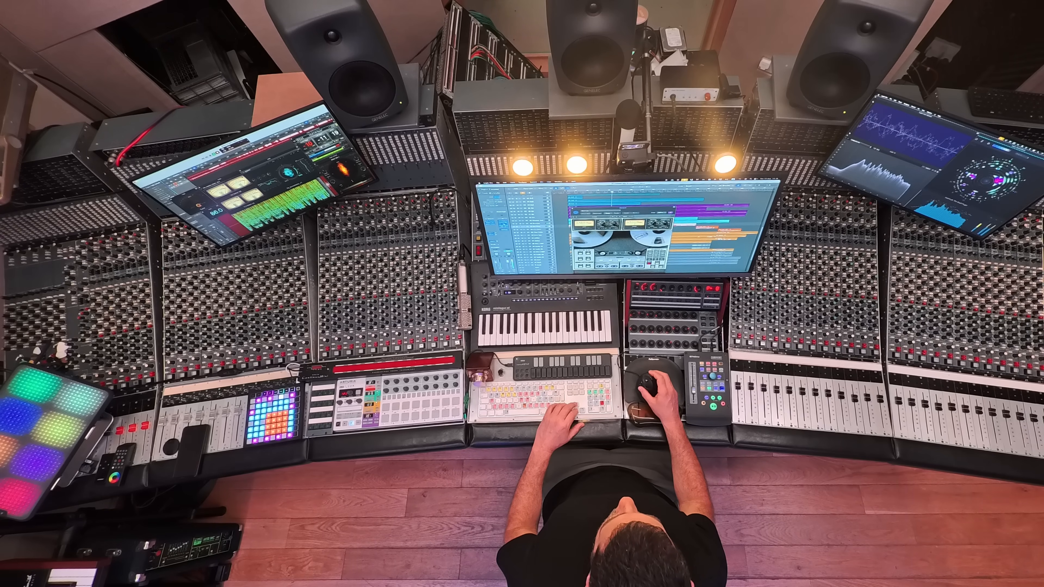